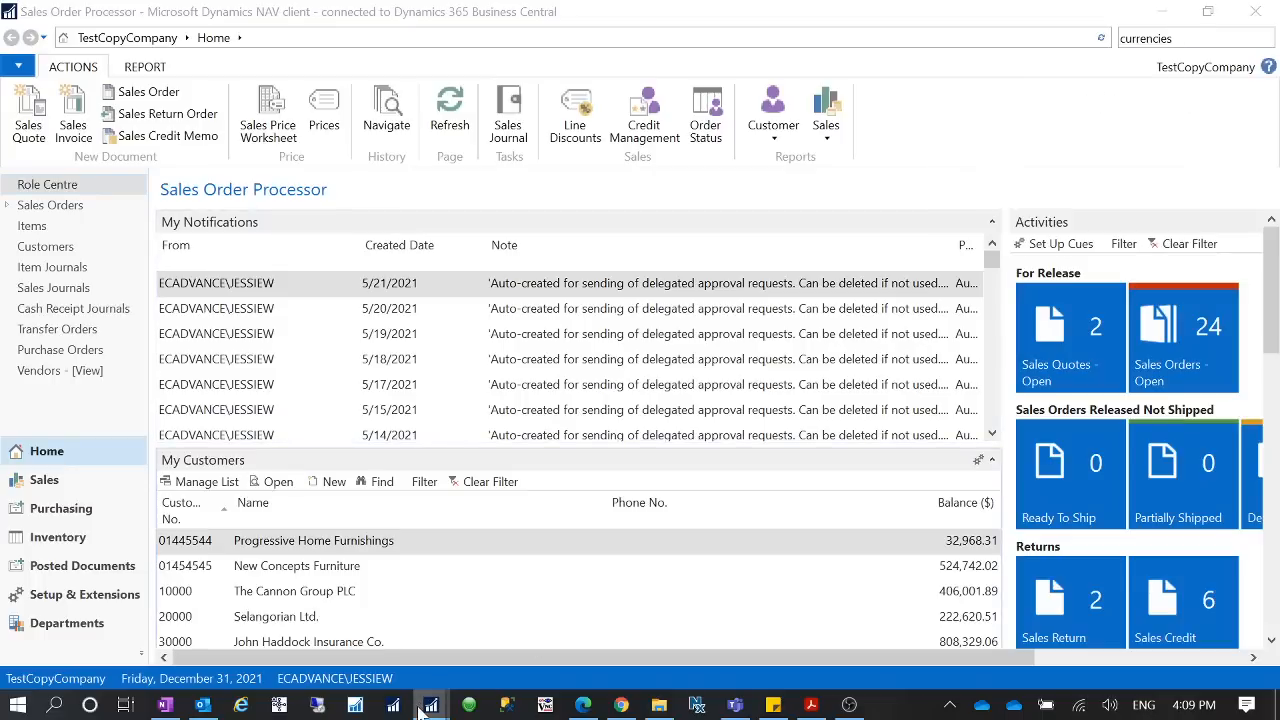
Filter the Currencies list by code USD and review the US dollar's exchange rates
mouse_move(431, 705)
left_click(534, 614)
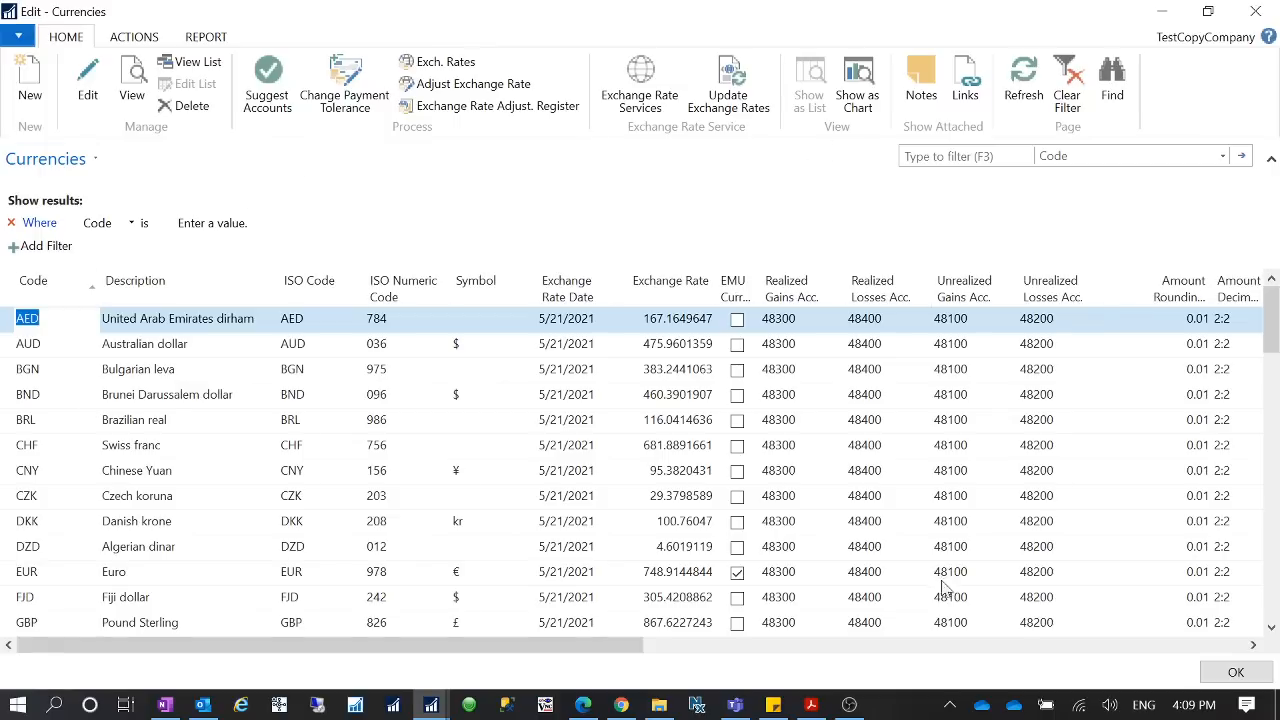
left_click(957, 156)
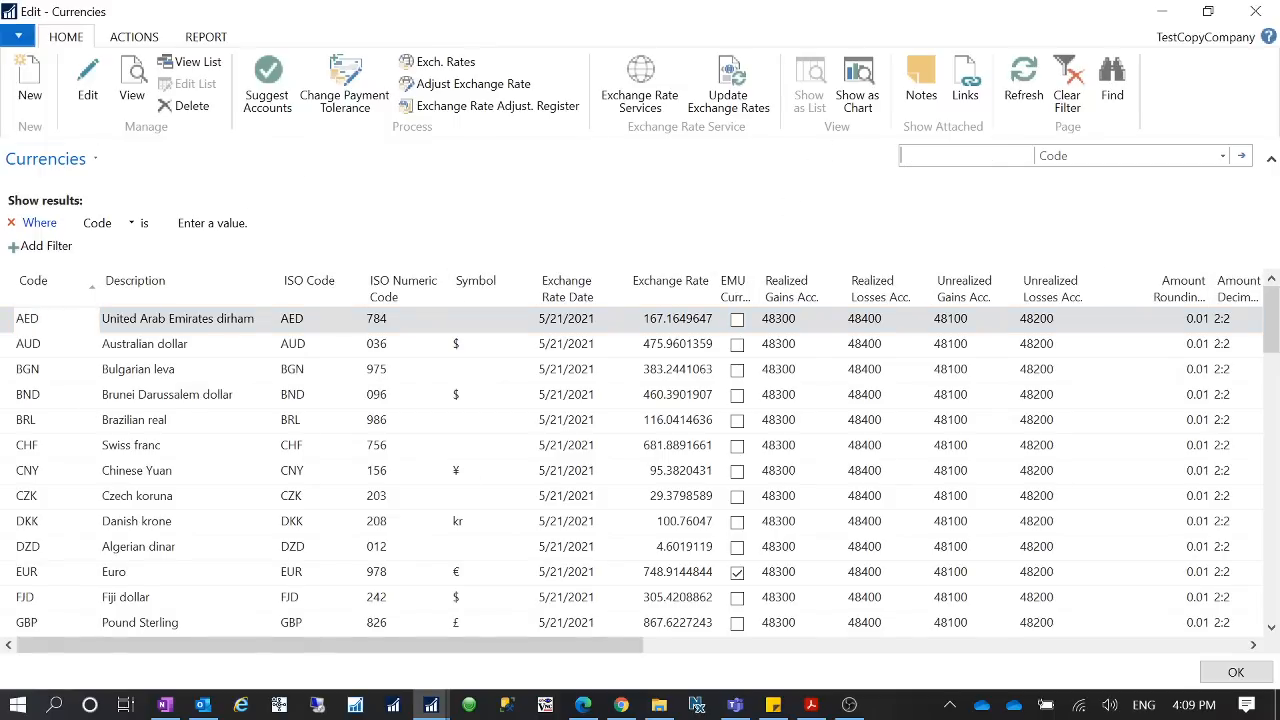
type("USD")
key("Return")
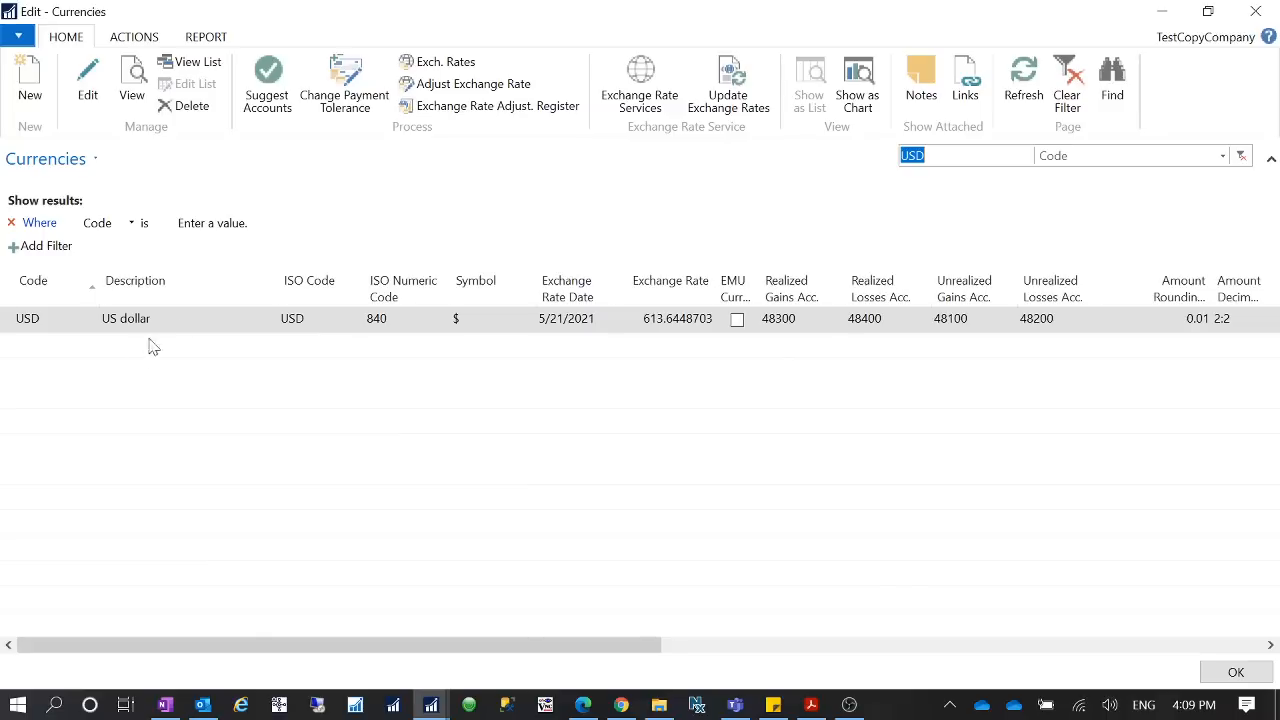
left_click(459, 68)
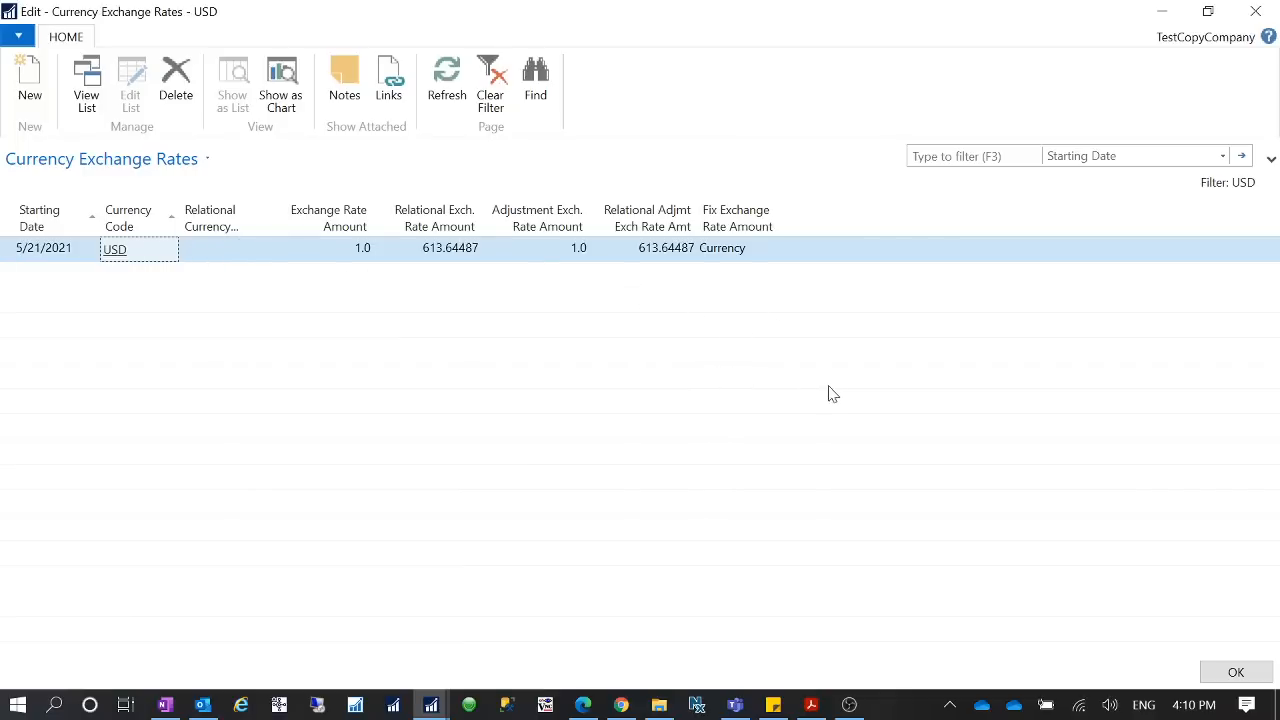
left_click(1255, 11)
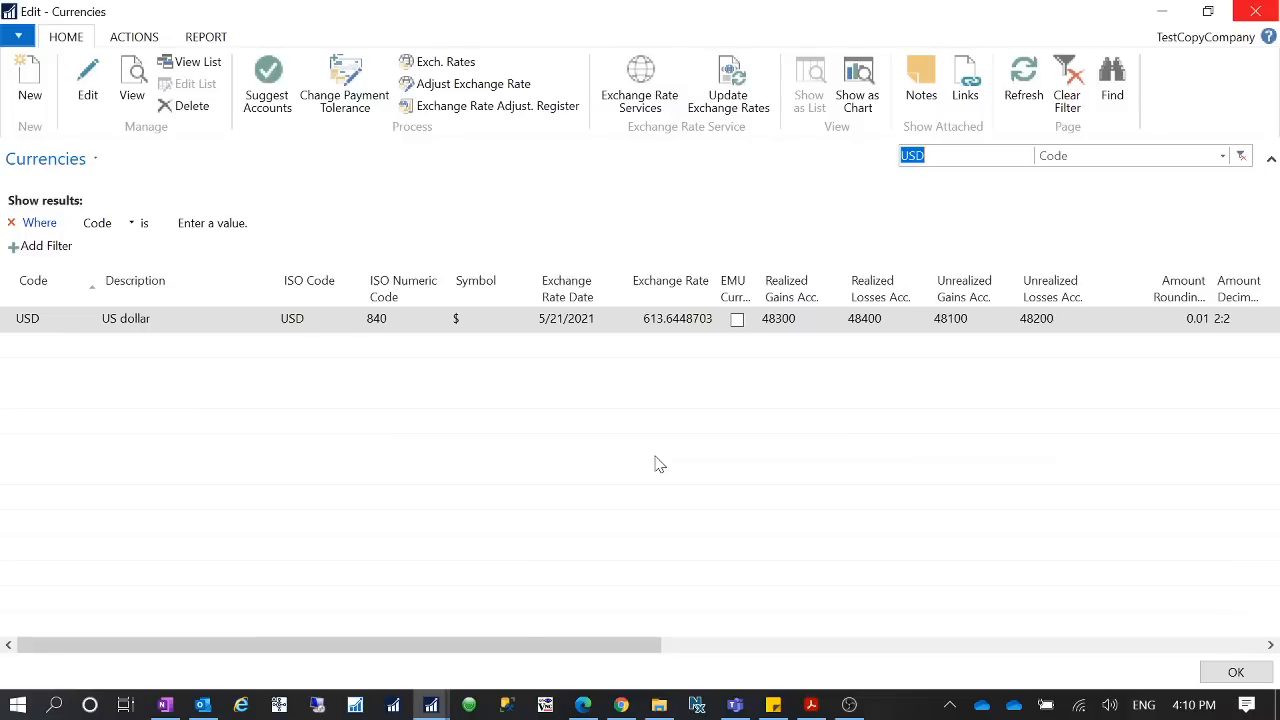
Review the Bank of Canada and Bank of Costa Rica entries in the currency exchange rate services list
left_click(639, 85)
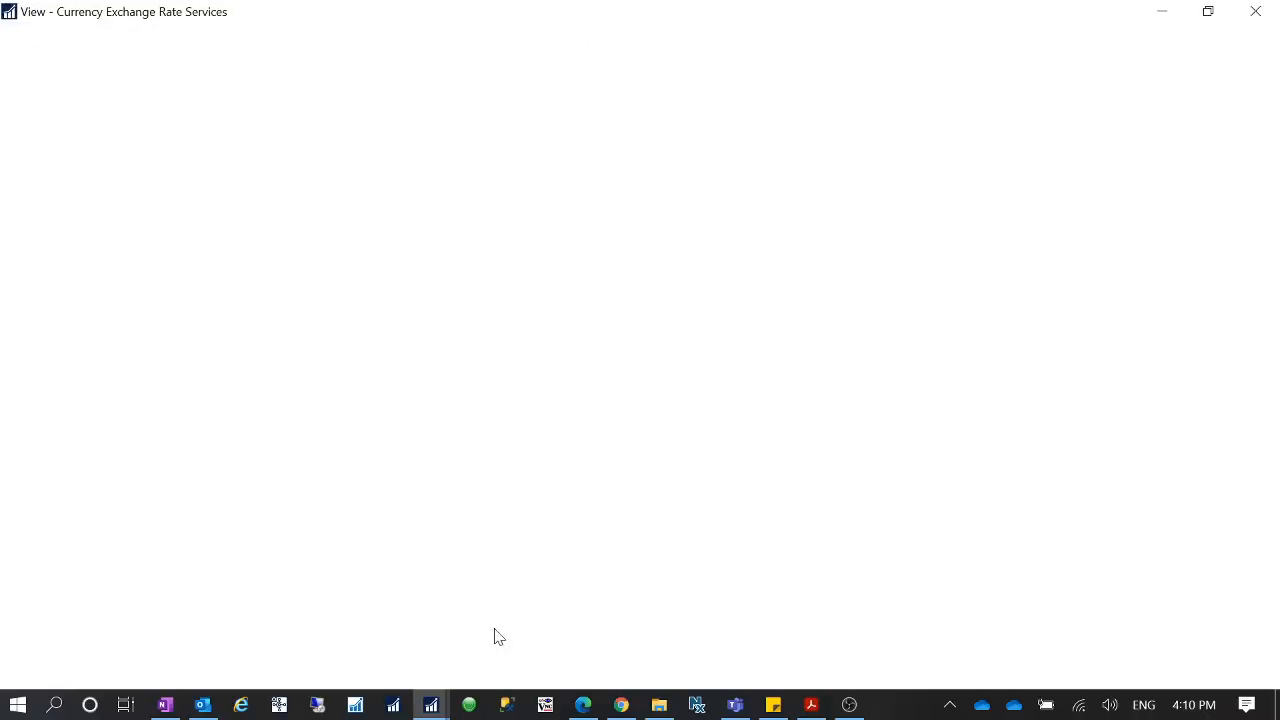
left_click(118, 285)
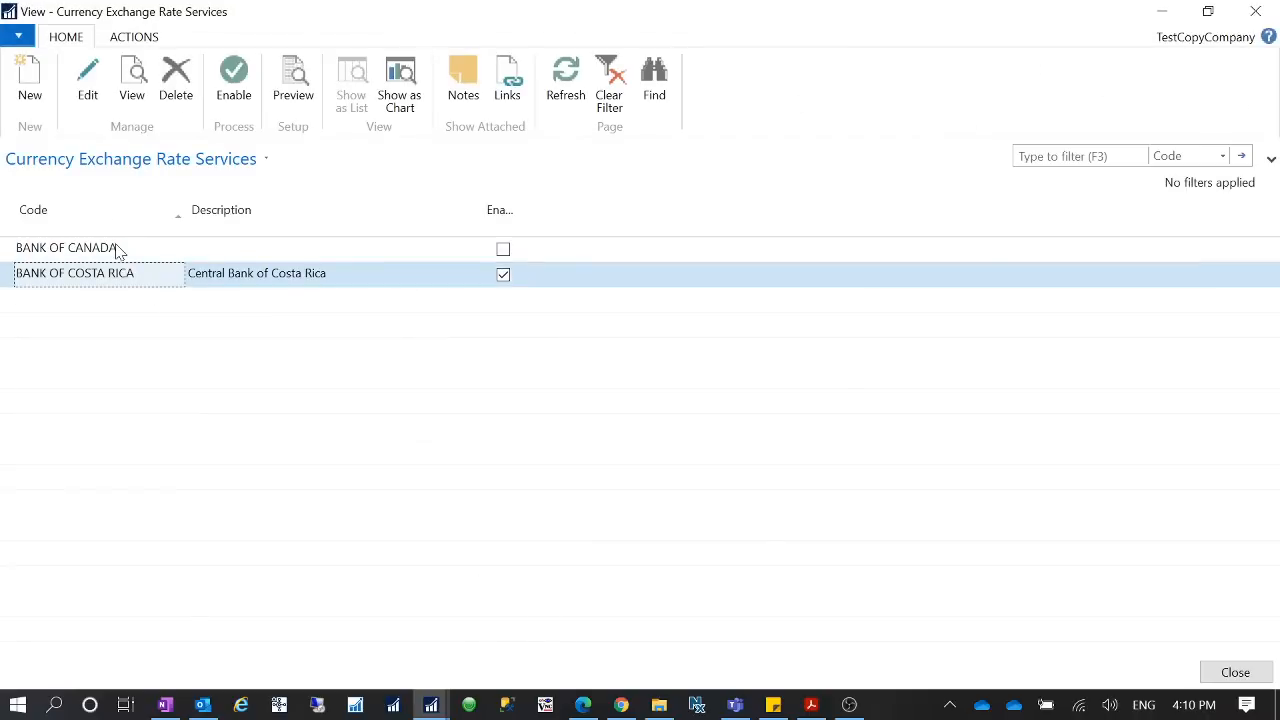
left_click(117, 250)
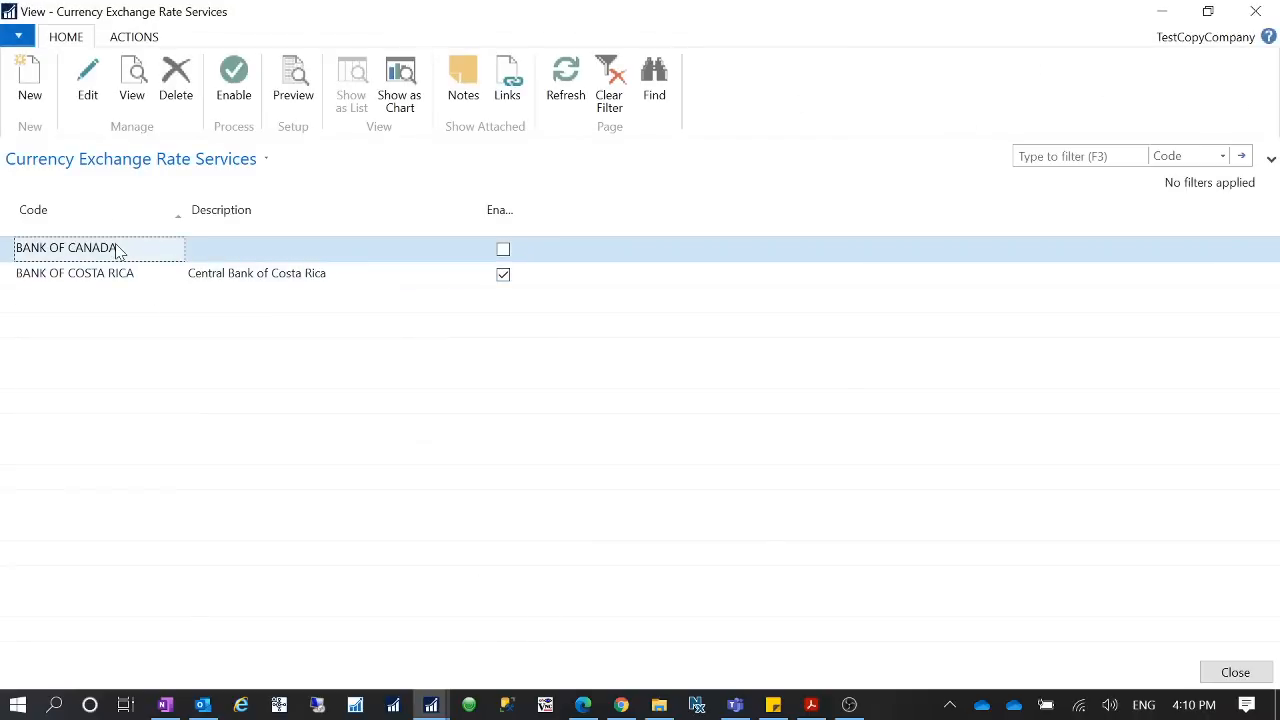
left_click(160, 277)
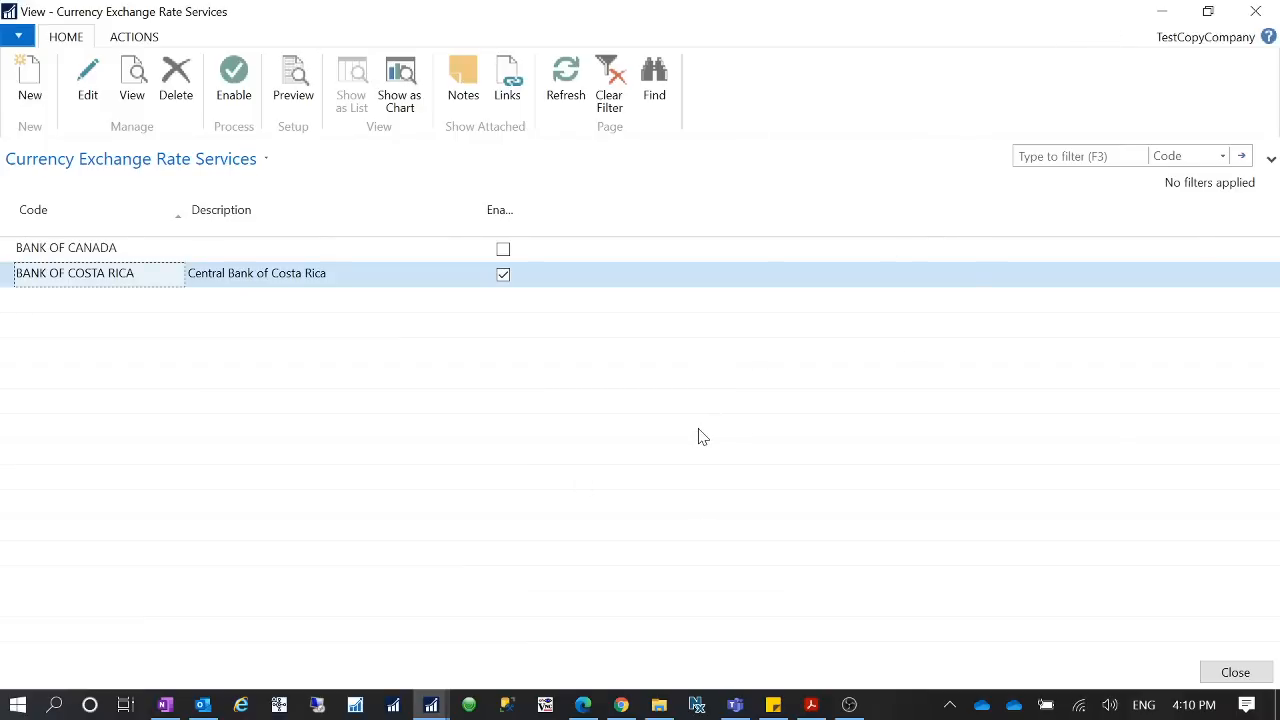
left_click(1254, 9)
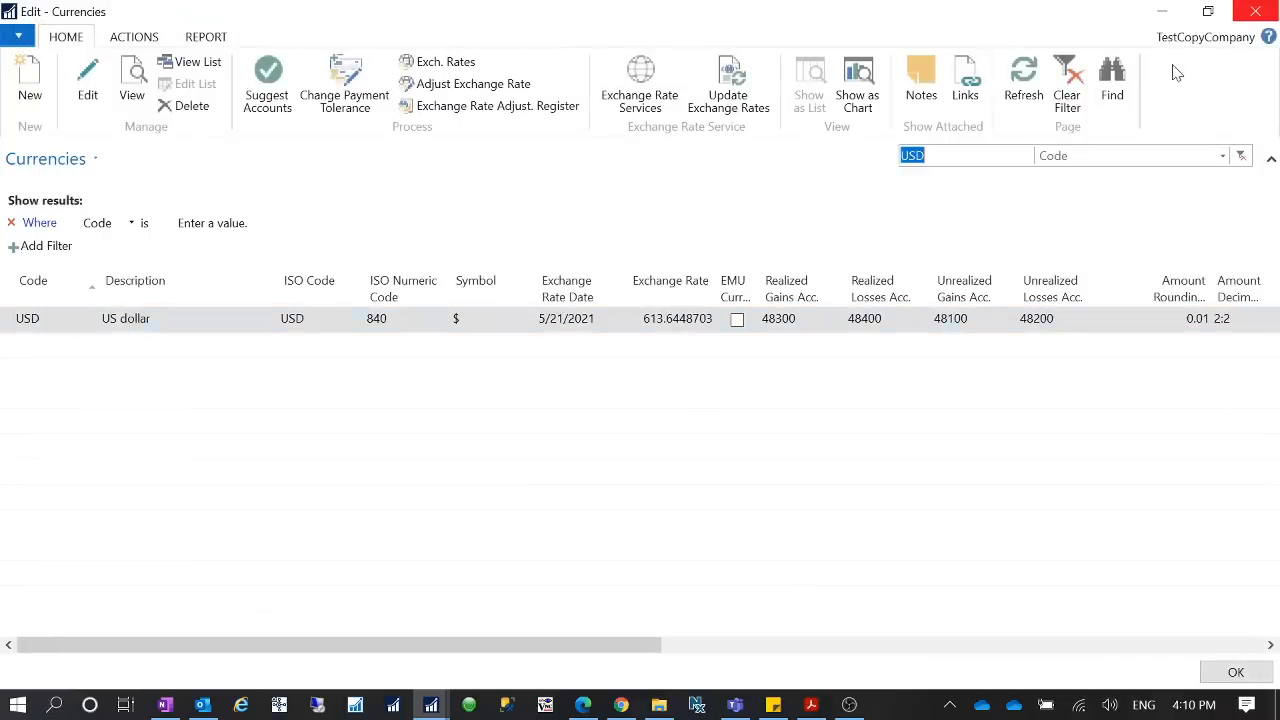
Search for General Ledger Setup from the role centre and check the local currency settings
left_click(1168, 14)
double_click(1145, 38)
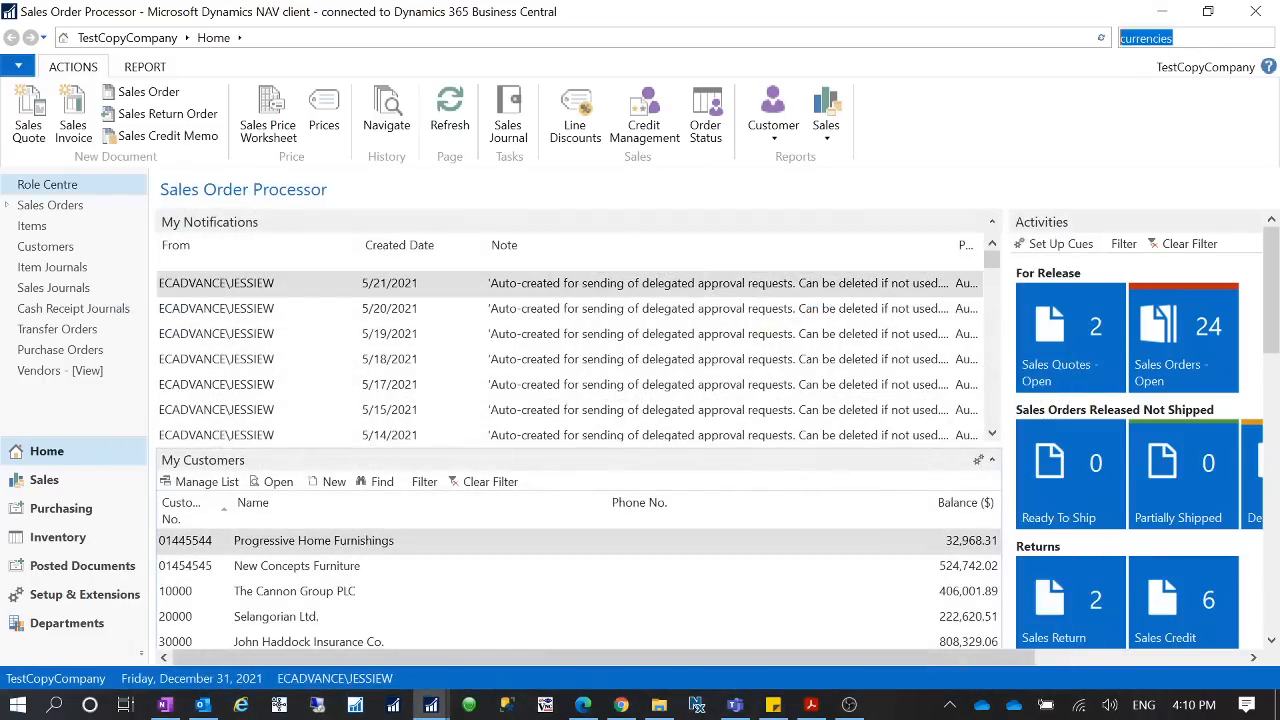
type("general ledg")
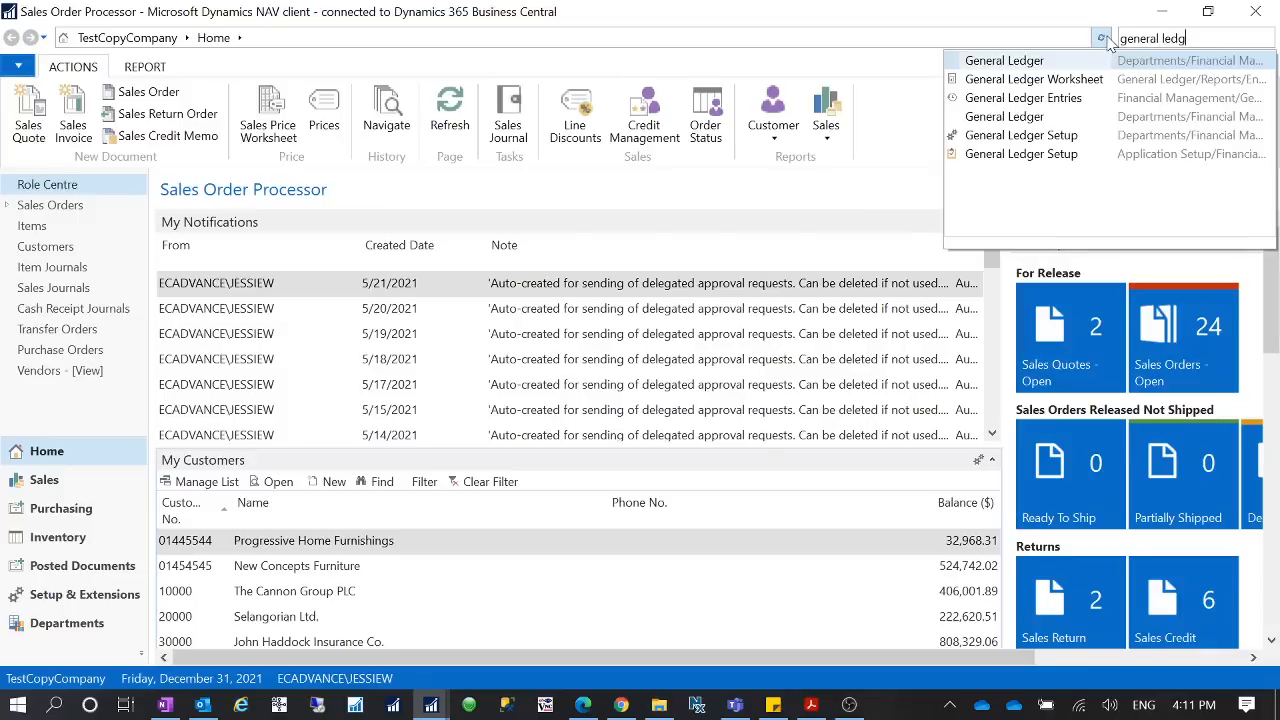
left_click(1029, 150)
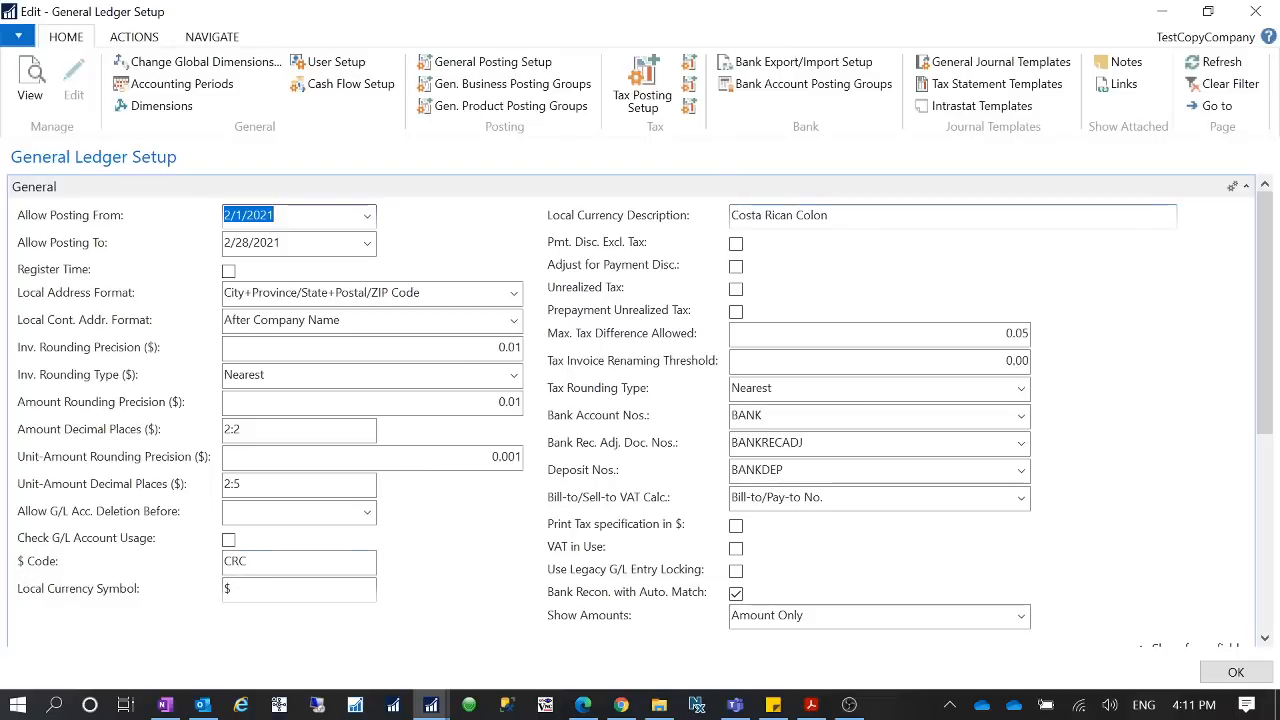
left_click(240, 588)
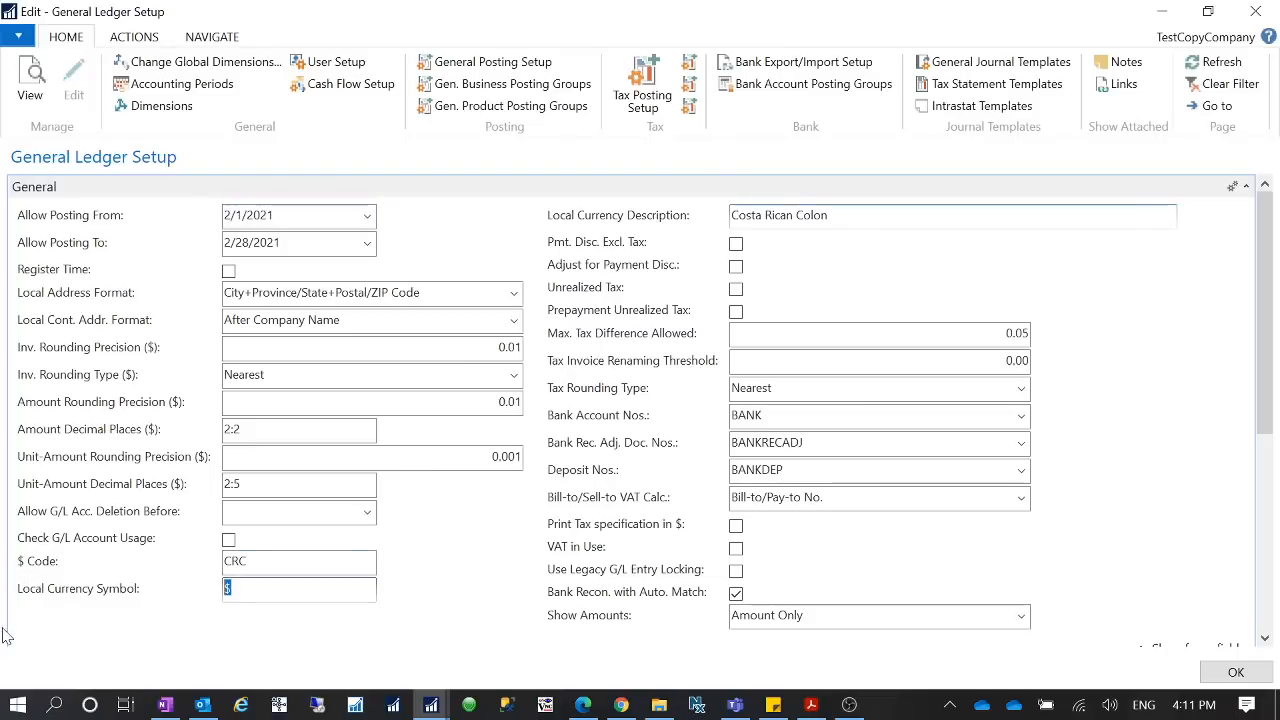
left_click(1236, 672)
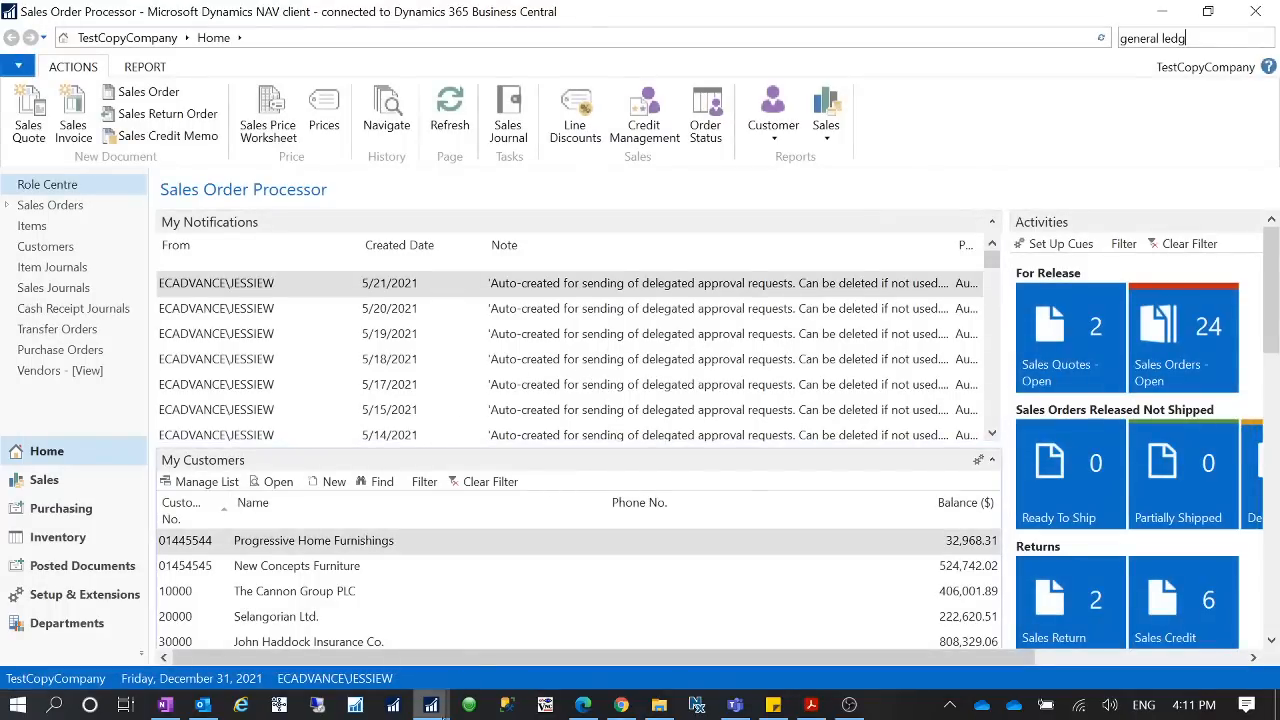
Return to the Currencies window and select BANK OF COSTA RICA in the currency exchange rate services
mouse_move(431, 704)
left_click(482, 560)
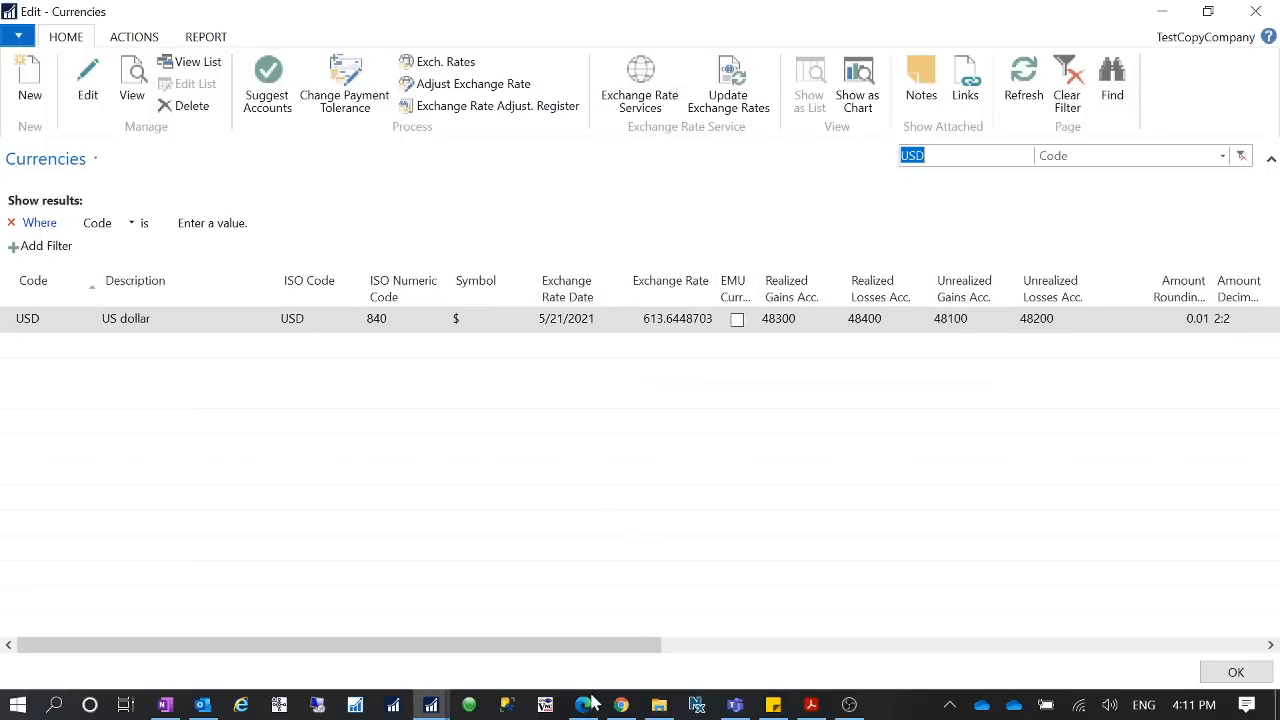
left_click(640, 82)
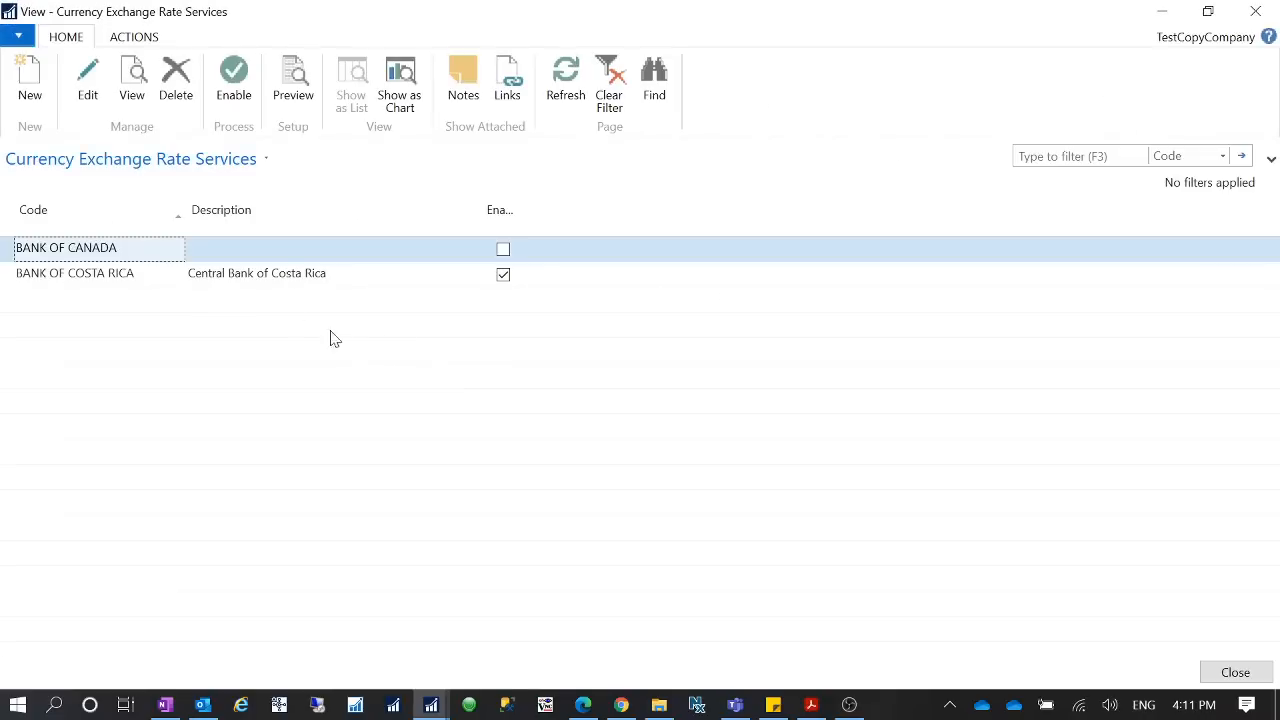
left_click(80, 278)
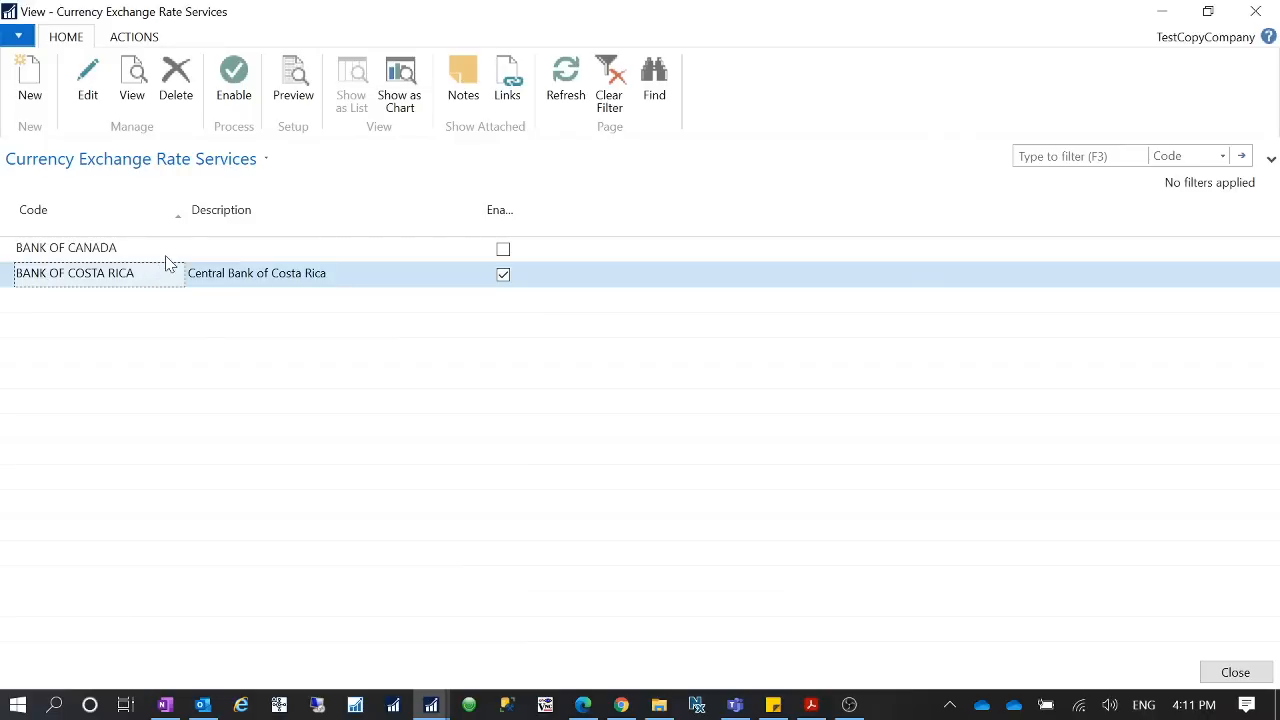
Switch to the Edge browser and open floatrates.com in a new, maximized tab
left_click(582, 703)
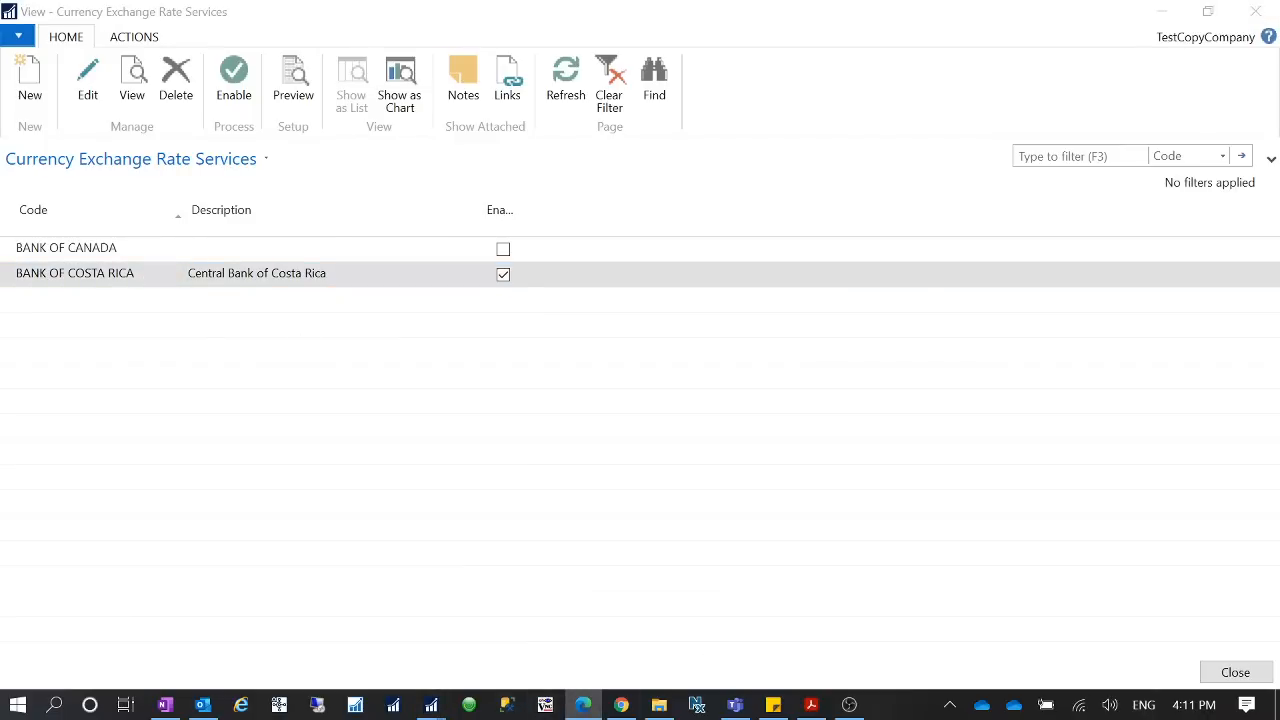
left_click_drag(1279, 60, 523, 27)
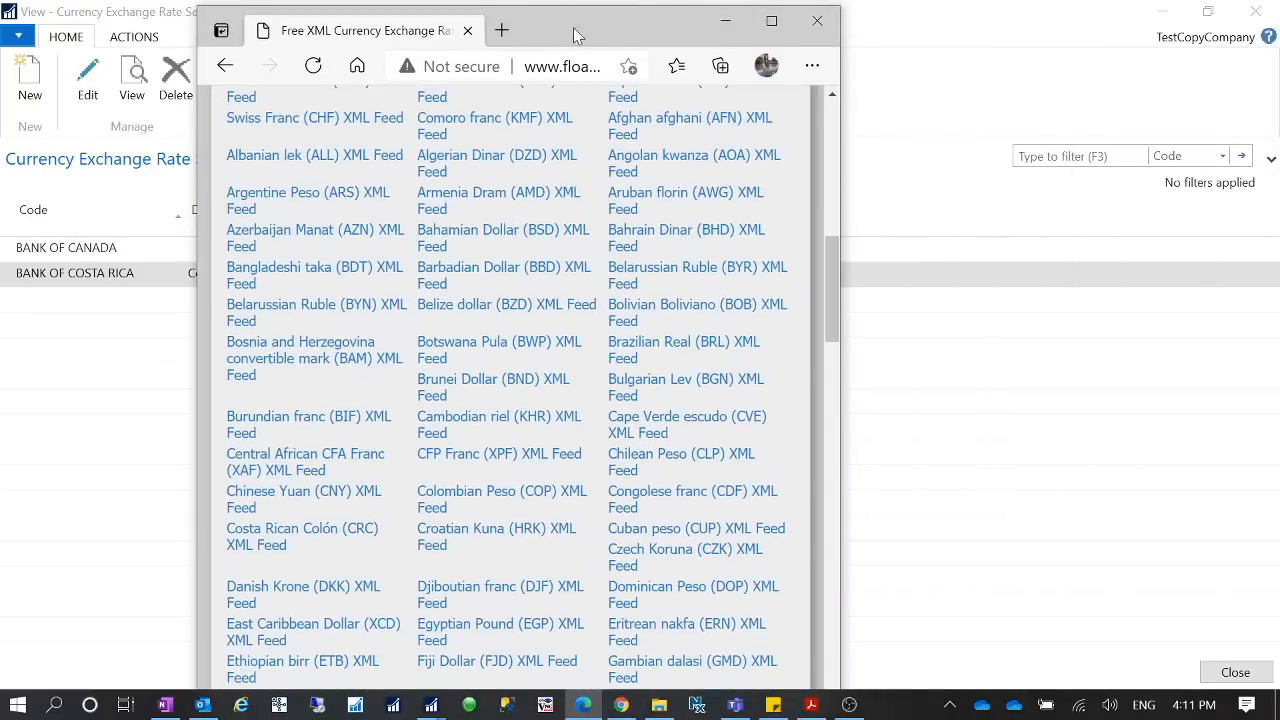
left_click(512, 32)
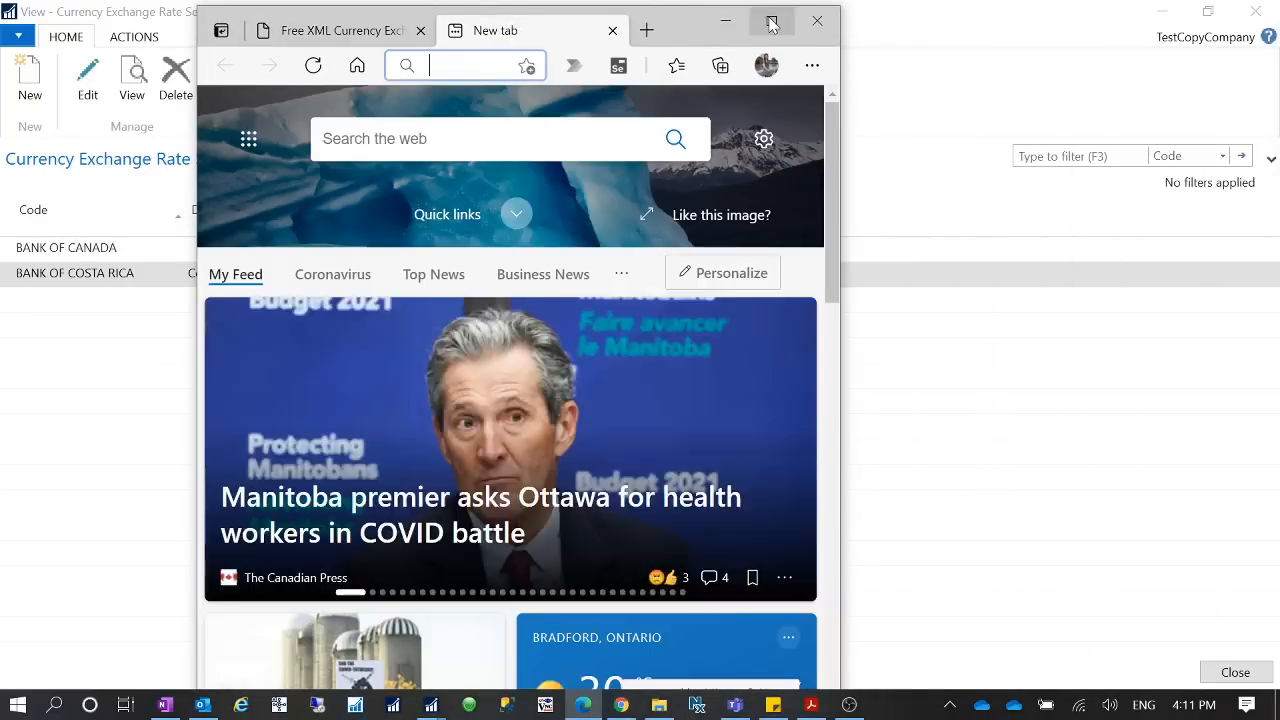
left_click(771, 22)
type("flo")
key("Return")
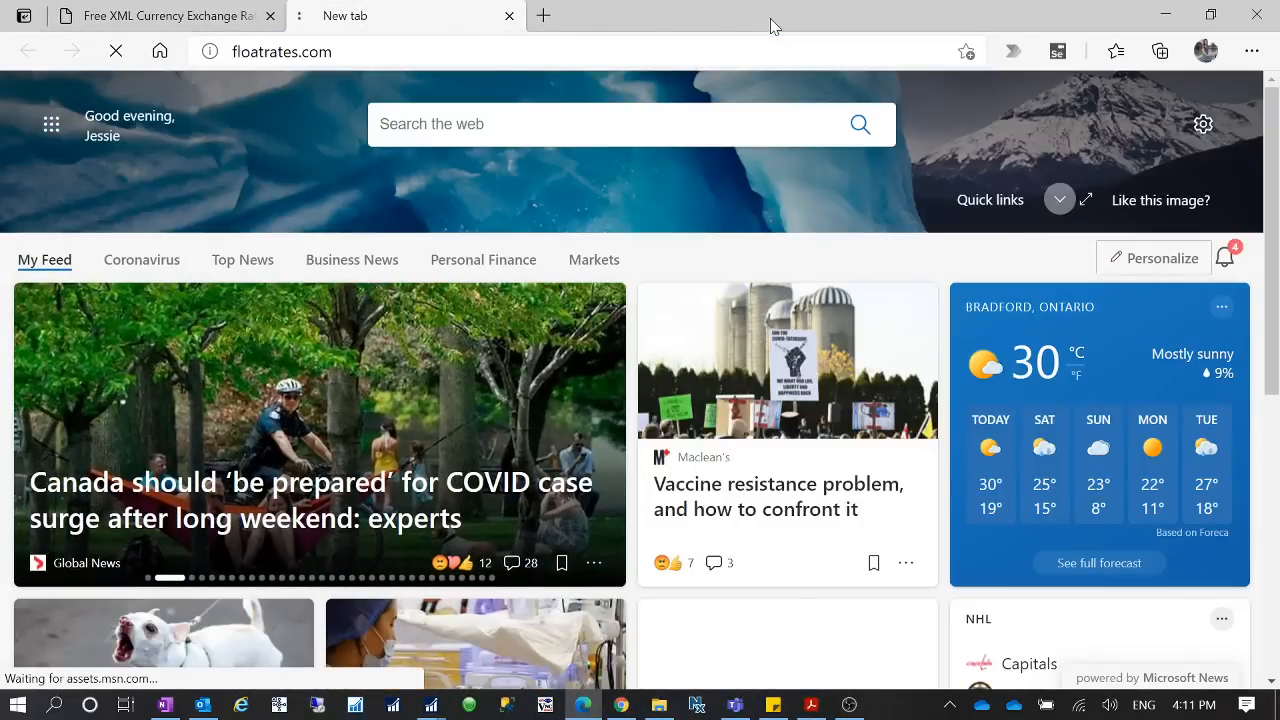
Look through the exchange rate sources and open the Central Bank of Costa Rica page
scroll(203, 233, "down", 3)
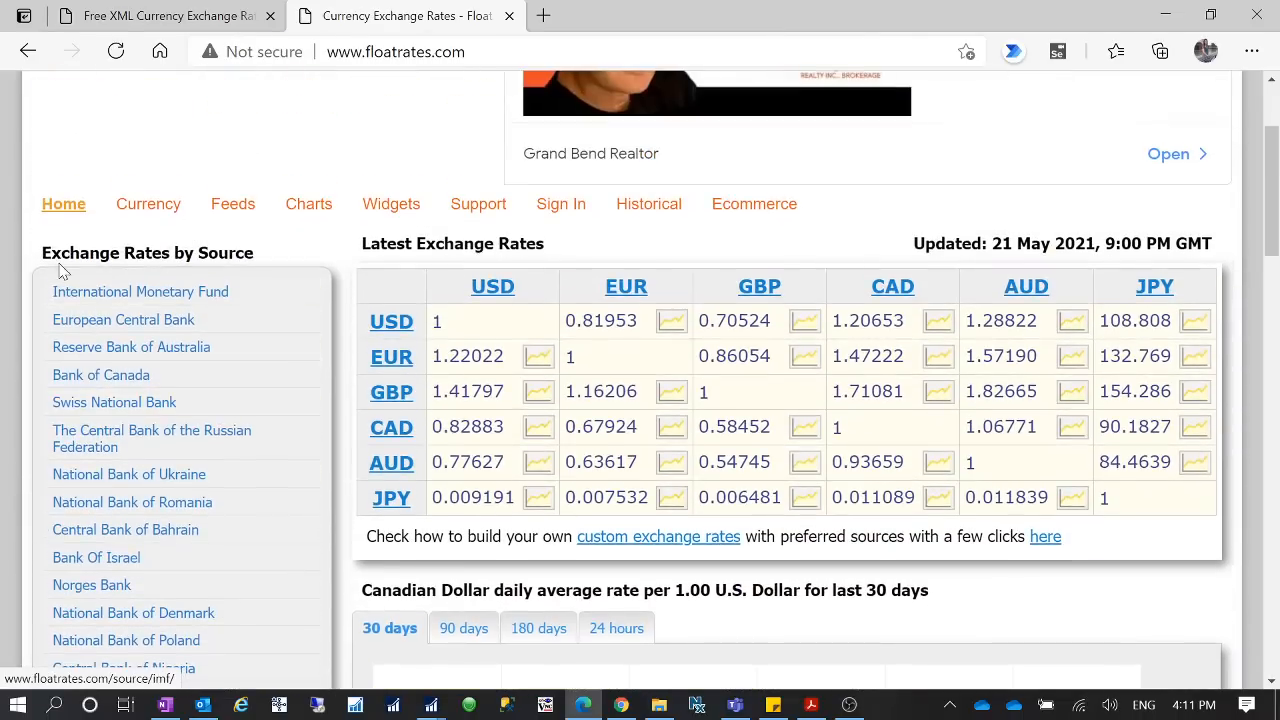
scroll(249, 489, "down", 2)
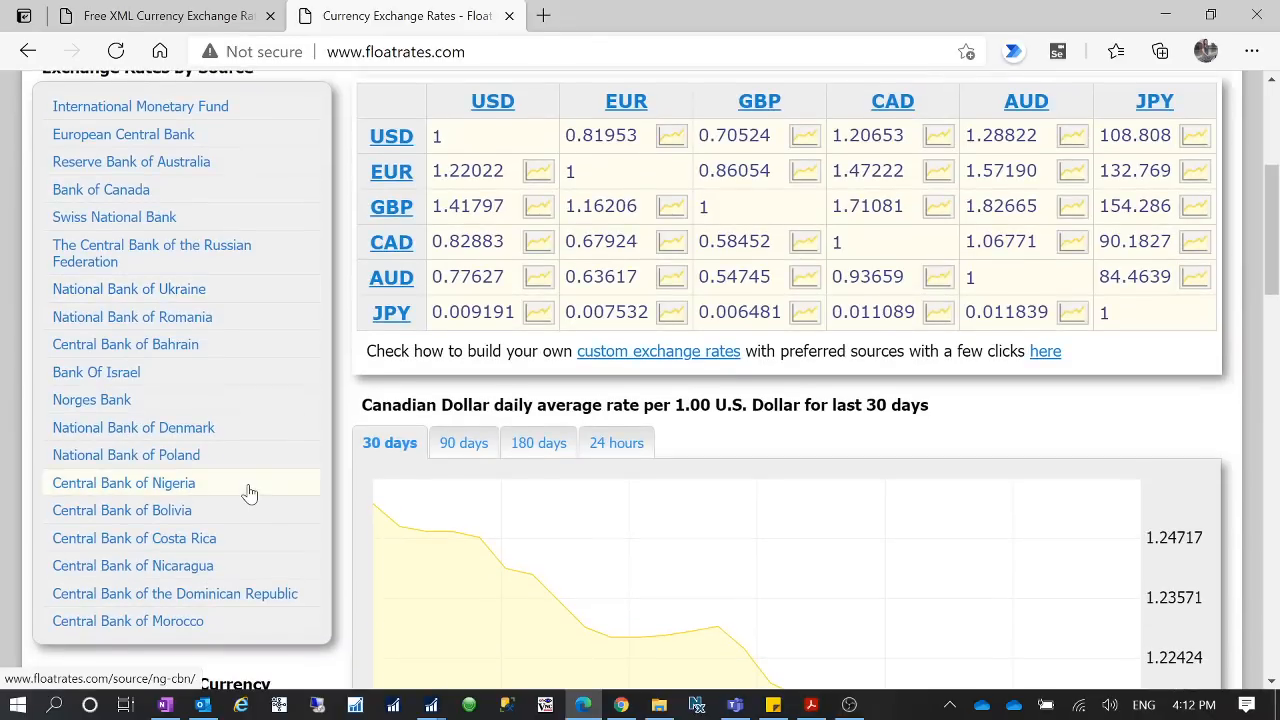
scroll(249, 492, "up", 1)
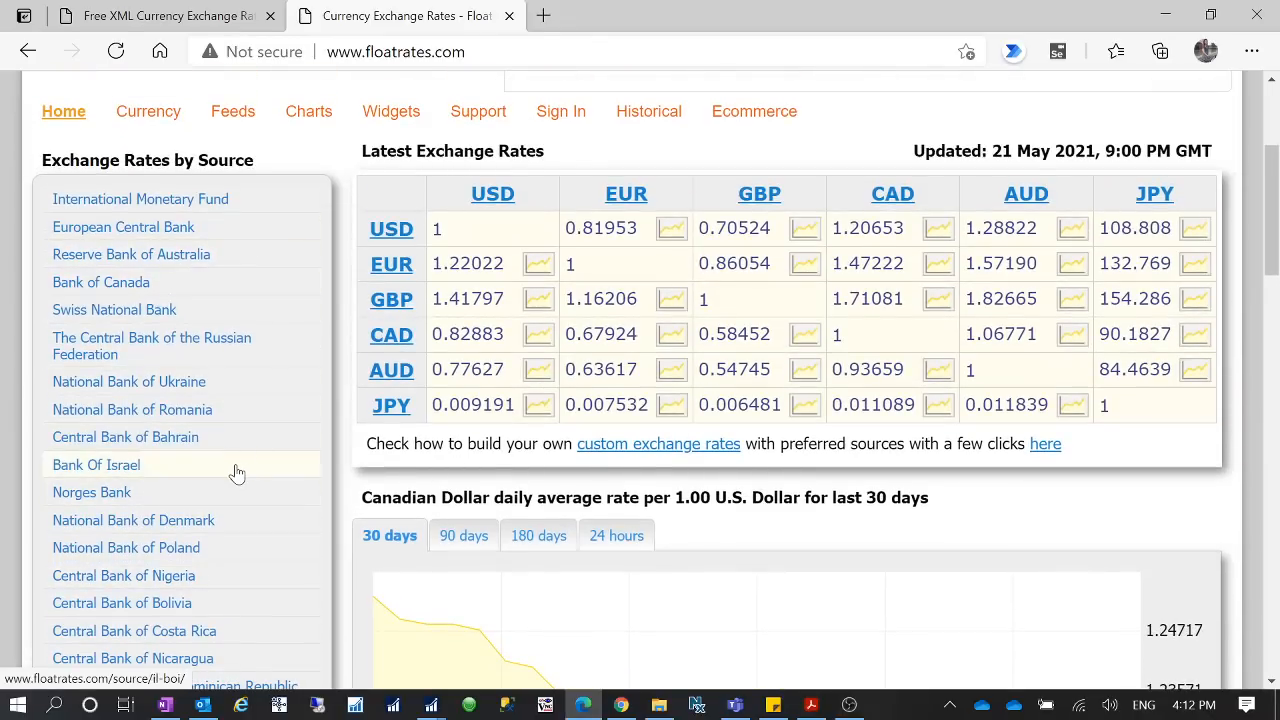
scroll(237, 473, "down", 1)
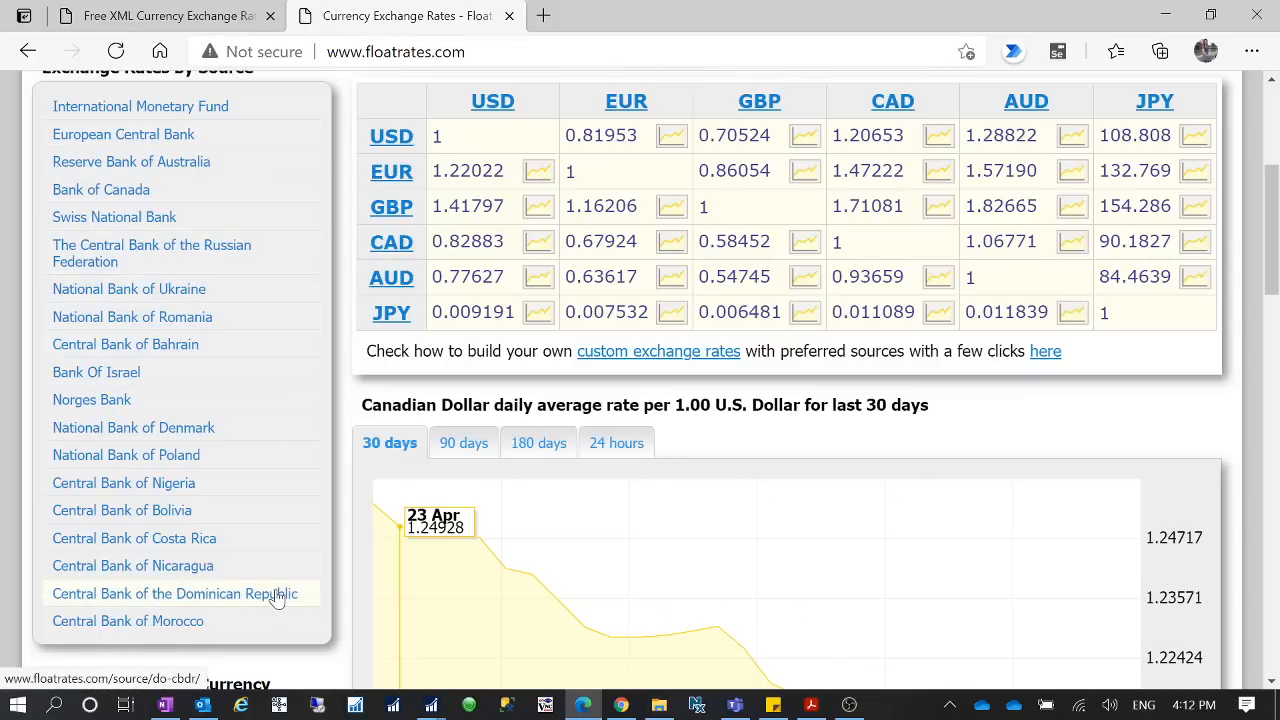
left_click(194, 541)
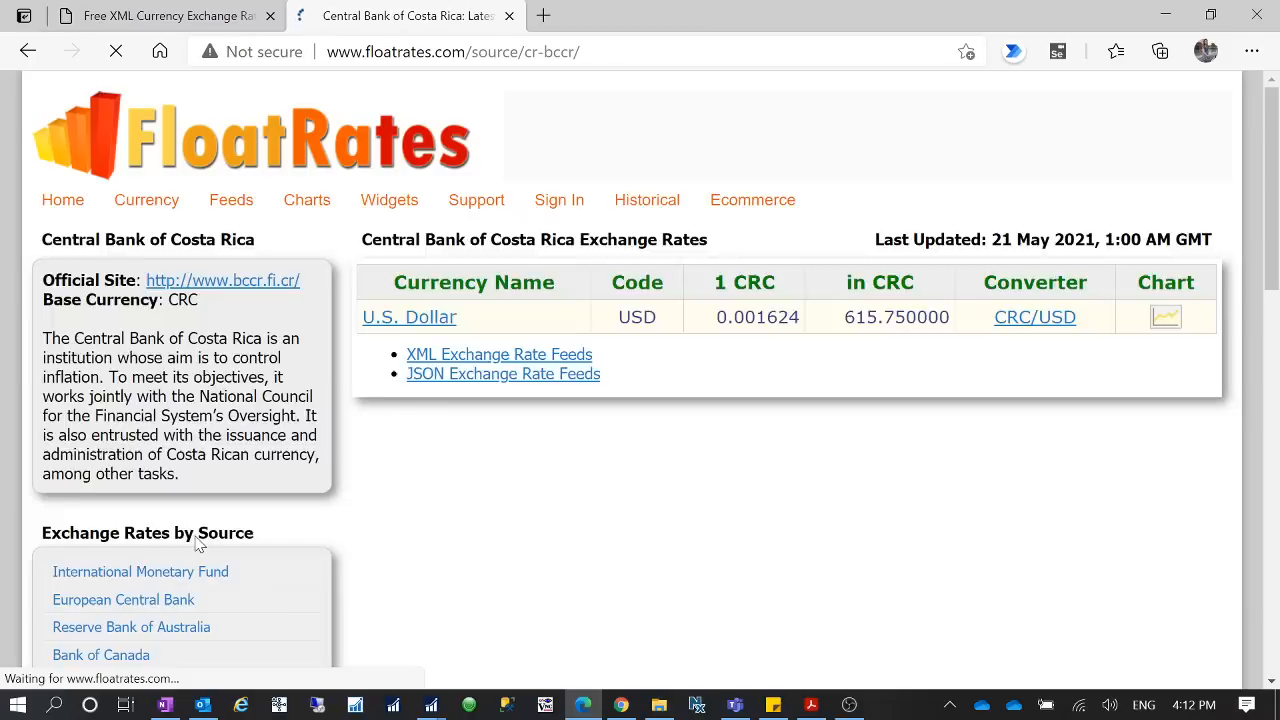
Open the XML exchange rate feeds page from the Central Bank of Costa Rica rates
scroll(840, 490, "down", 1)
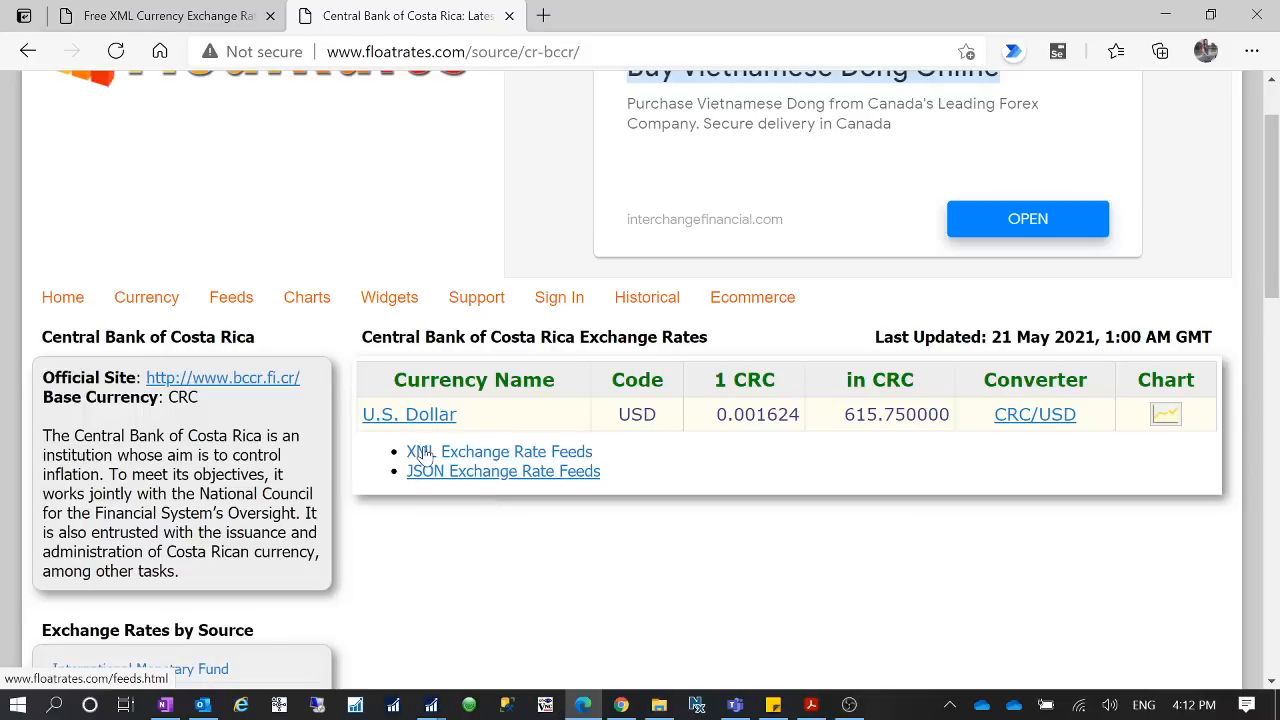
left_click(480, 459)
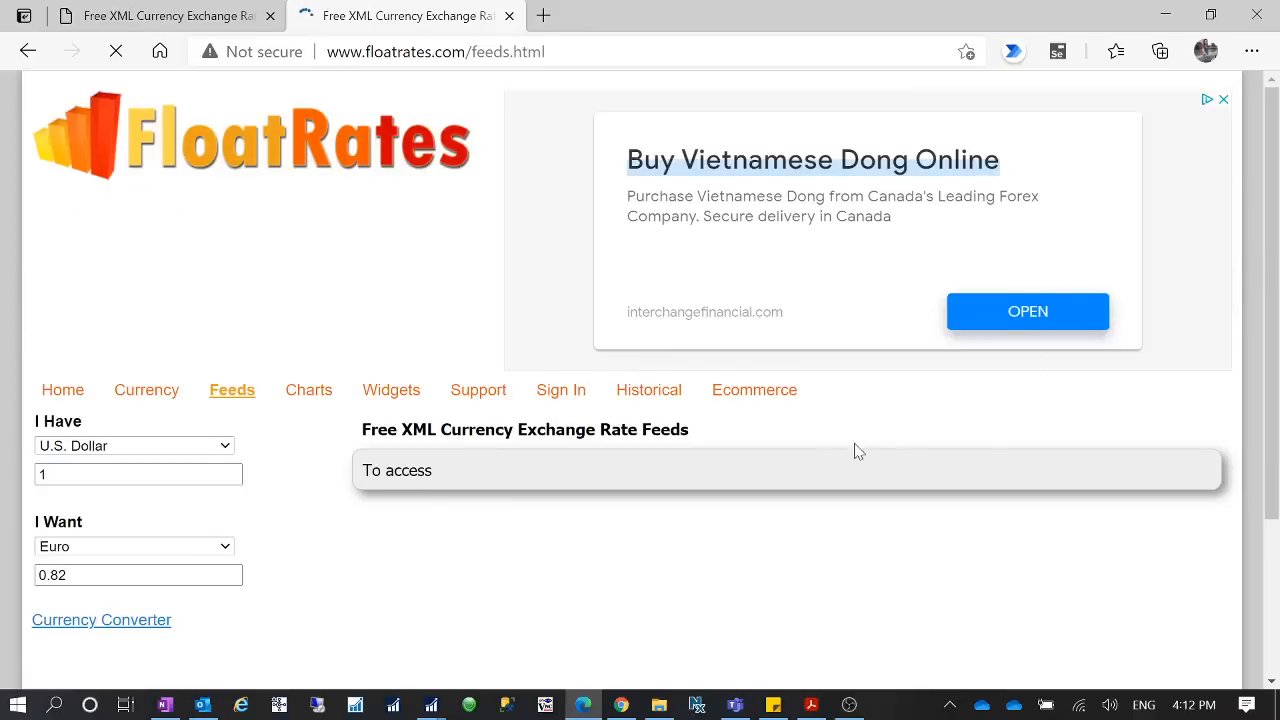
scroll(840, 458, "down", 2)
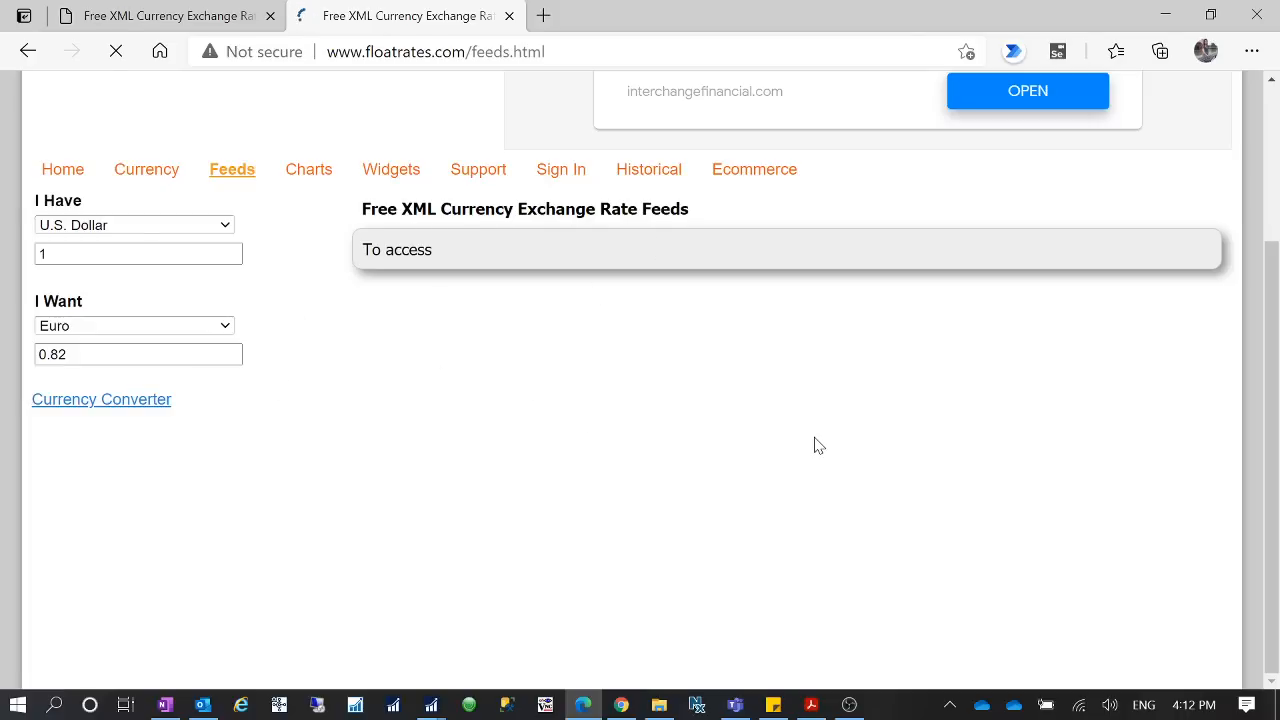
Open the Costa Rican Colón (CRC) XML feed from the already loaded feeds page and examine its daily rates
left_click(213, 24)
scroll(200, 357, "up", 7)
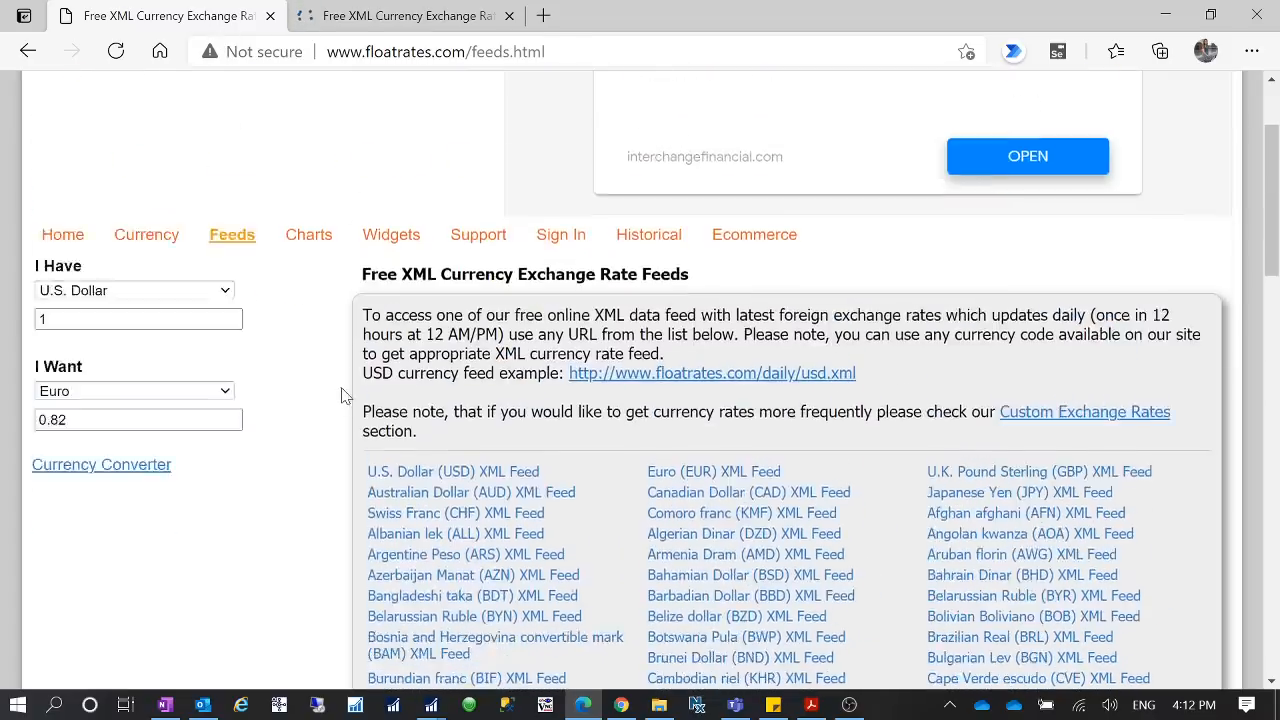
scroll(330, 400, "up", 2)
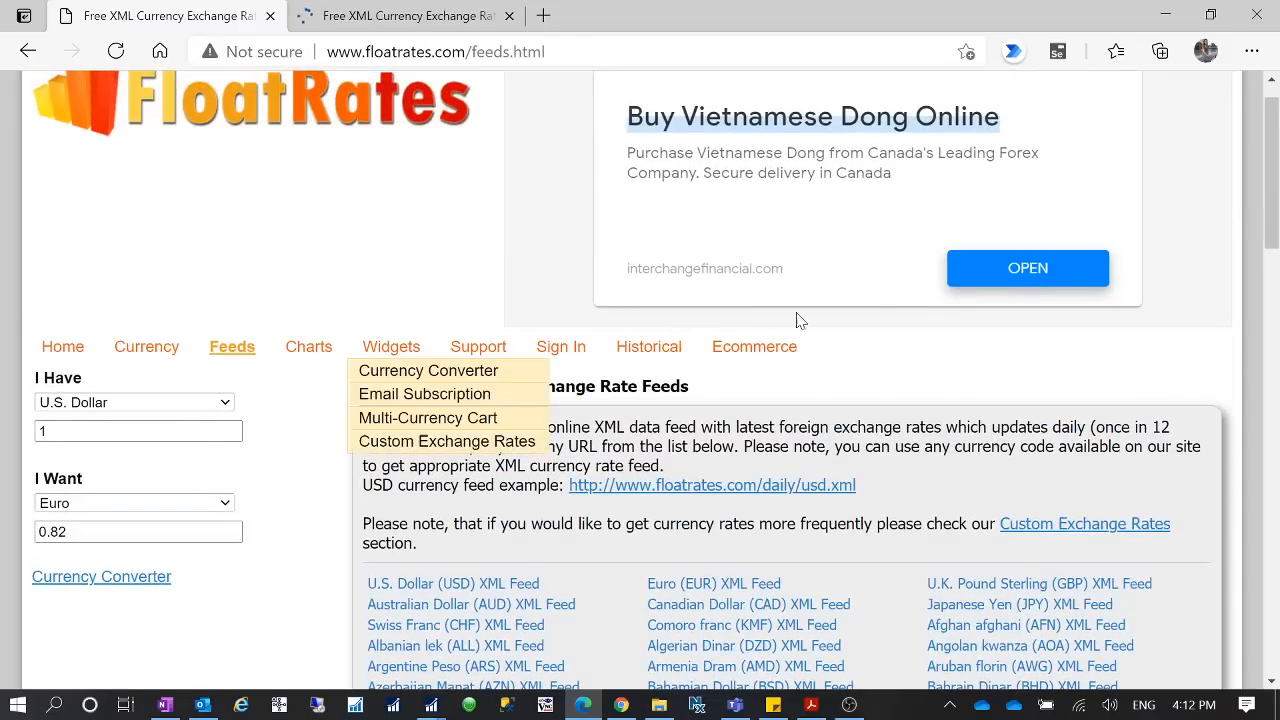
scroll(960, 310, "down", 4)
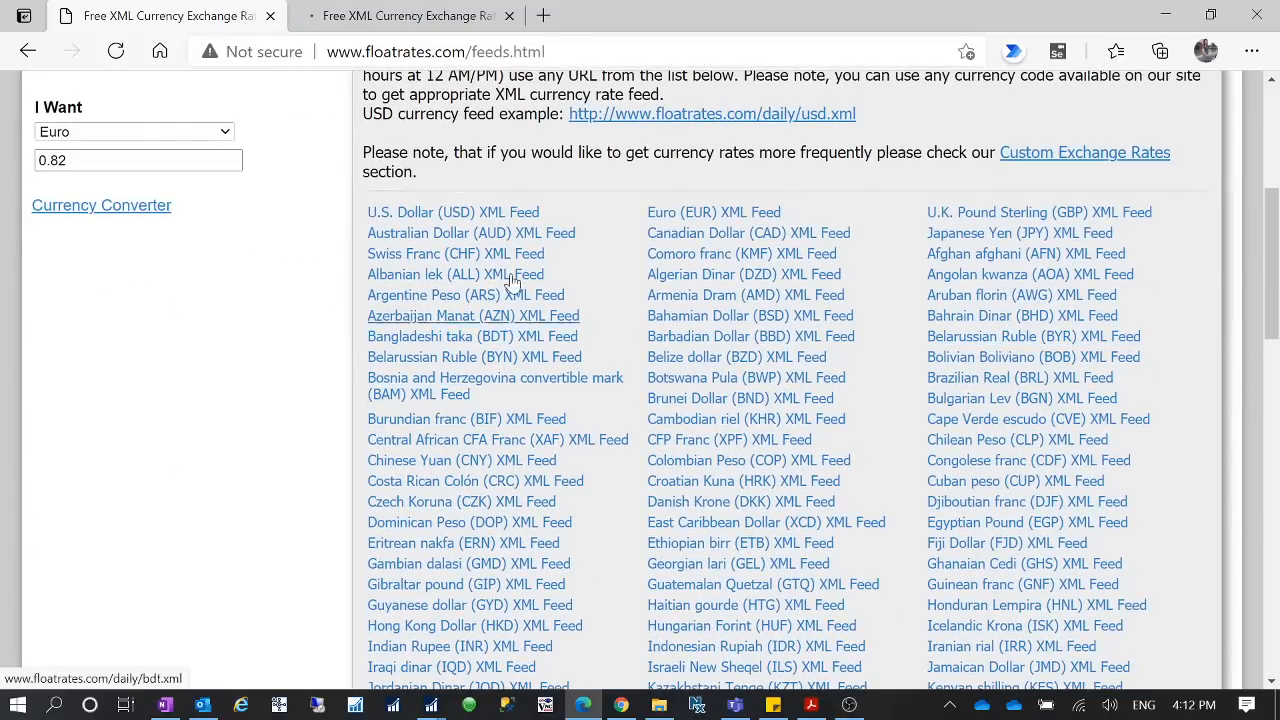
scroll(537, 512, "down", 2)
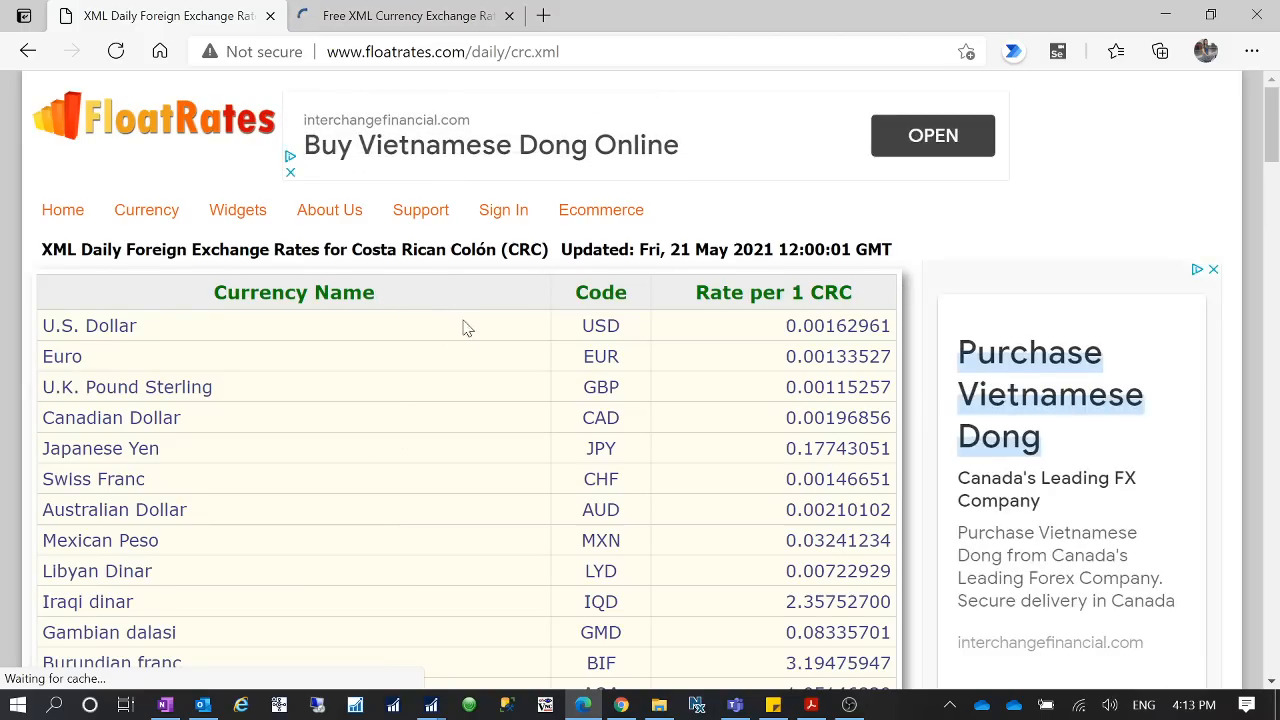
scroll(540, 343, "down", 4)
scroll(540, 350, "down", 20)
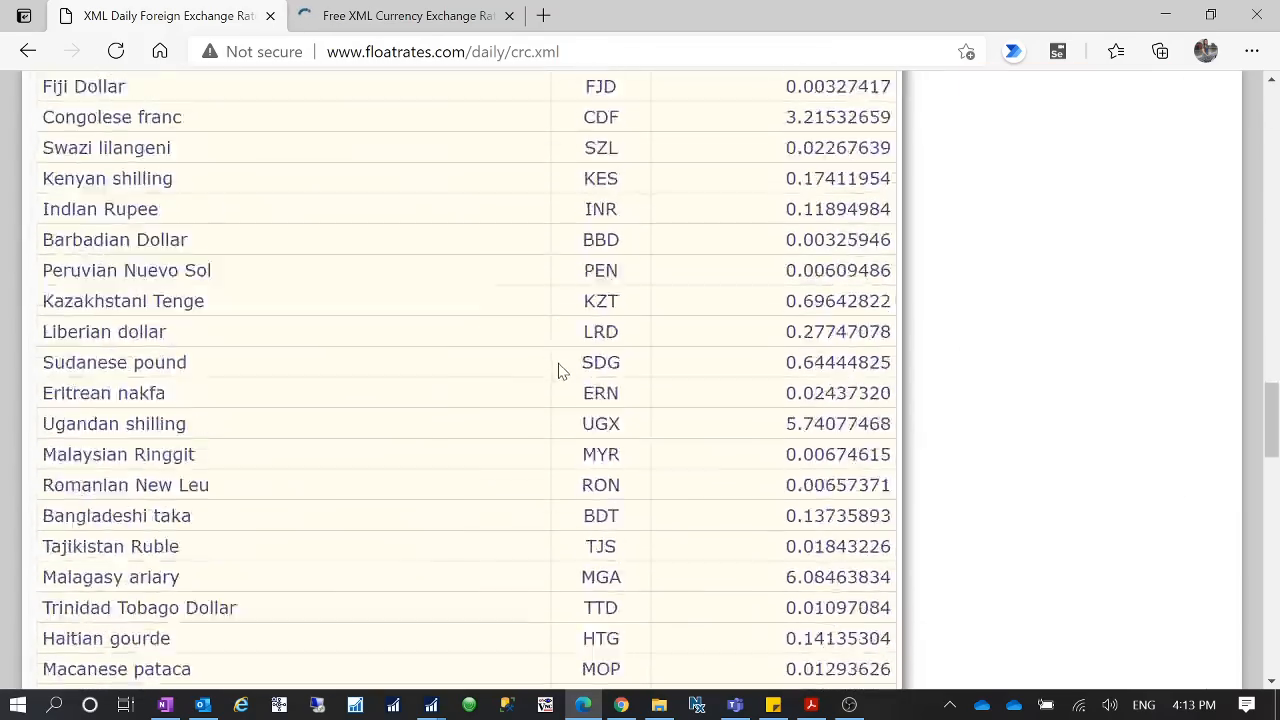
Look through the full list of Costa Rican Colón daily rates and select the feed's web address
scroll(560, 375, "down", 12)
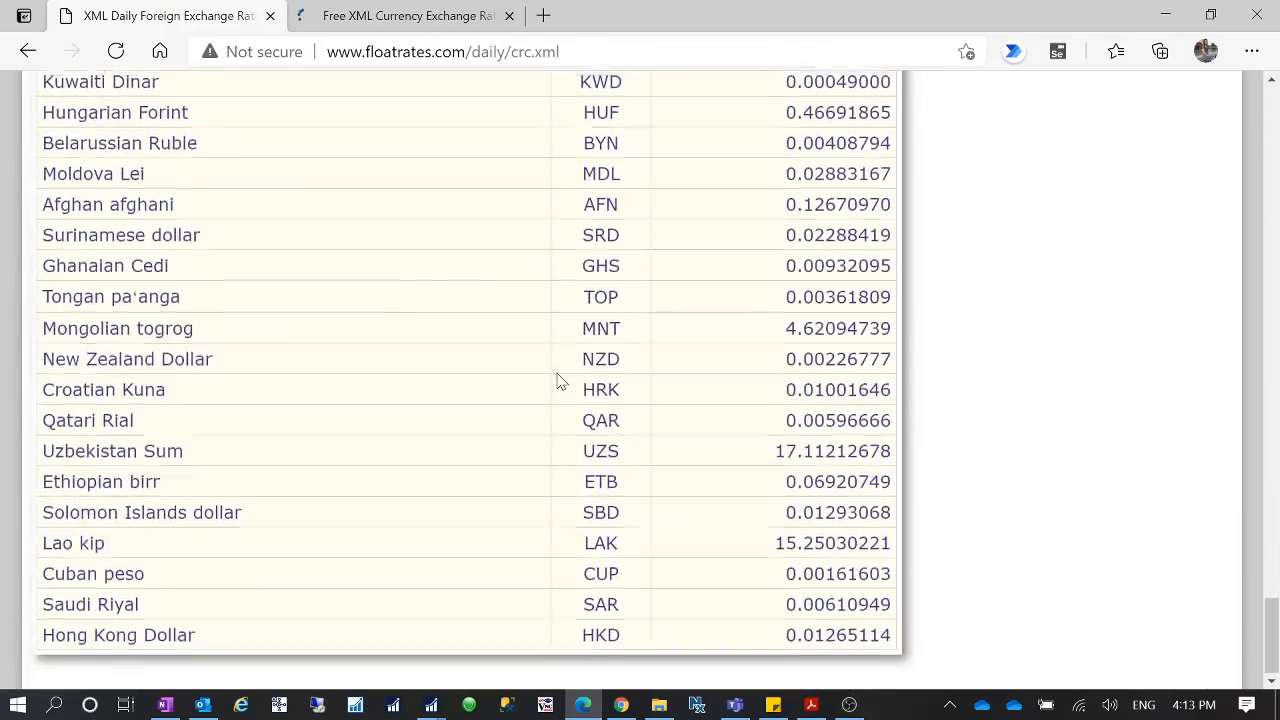
scroll(563, 375, "up", 8)
scroll(563, 375, "up", 20)
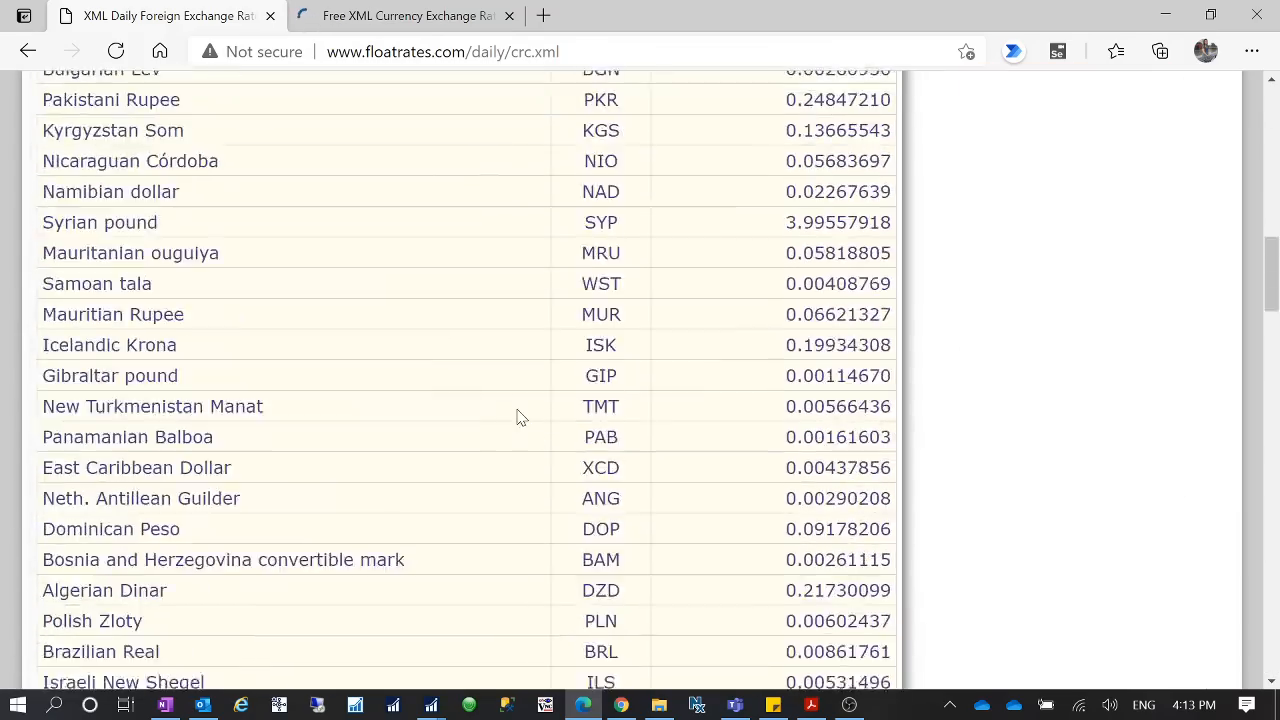
scroll(554, 434, "up", 8)
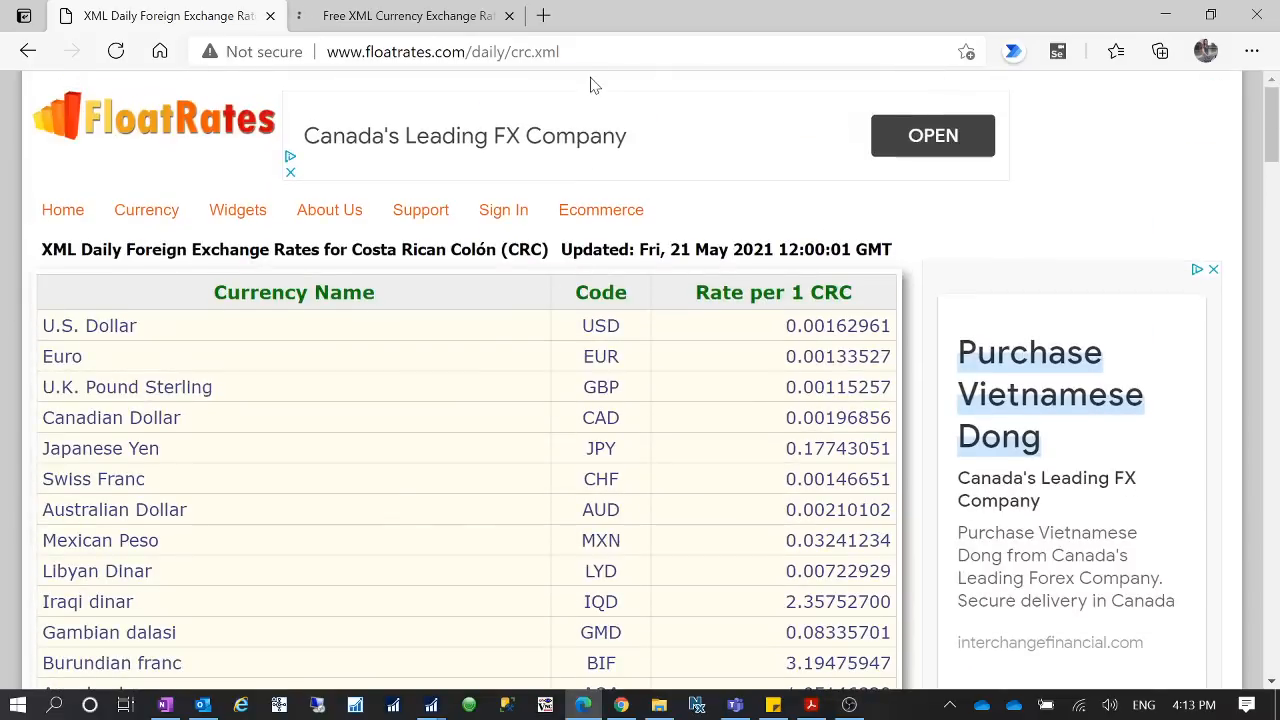
left_click(520, 52)
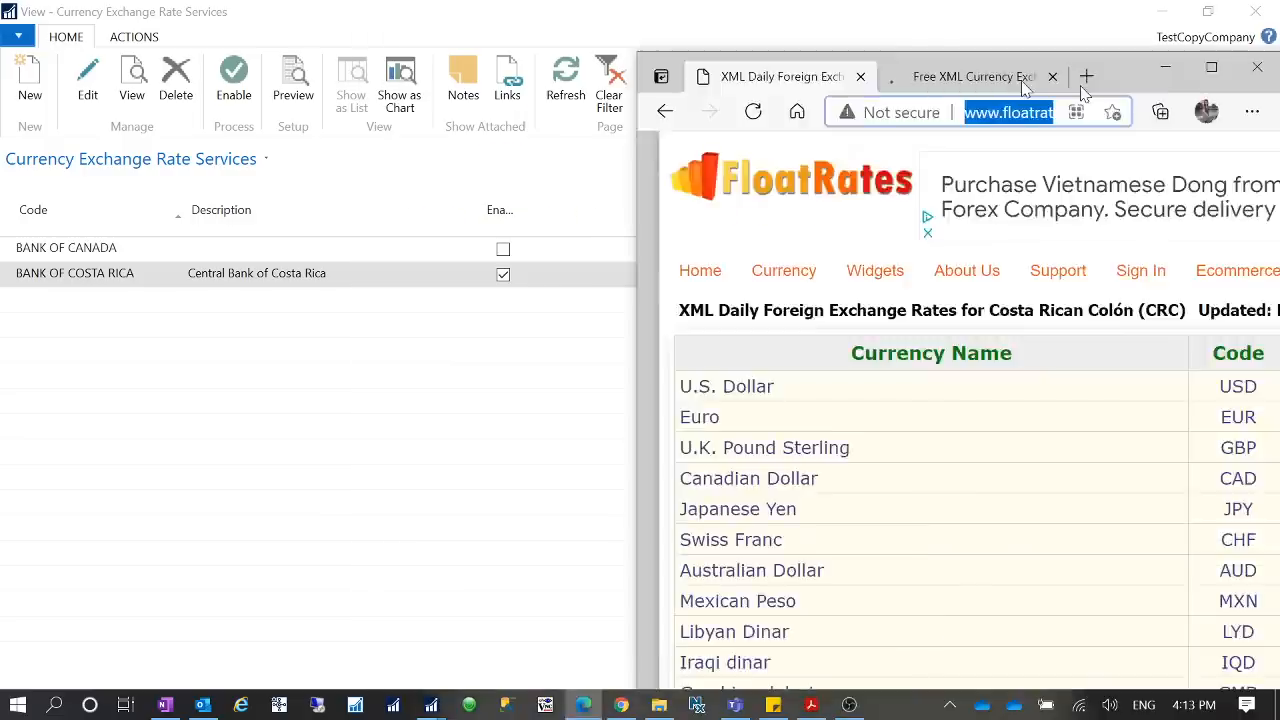
Switch to Dynamics NAV, open the BANK OF COSTA RICA exchange rate service for editing and check its Service URL
left_click(88, 82)
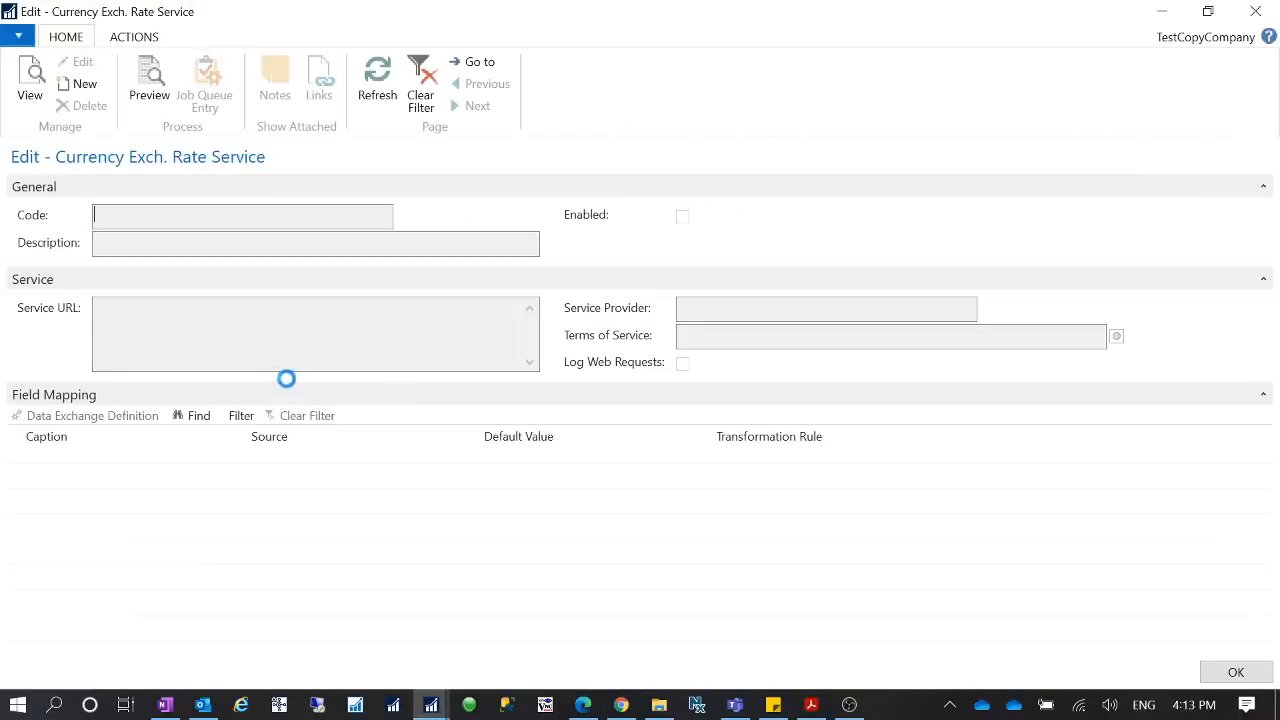
left_click(36, 312)
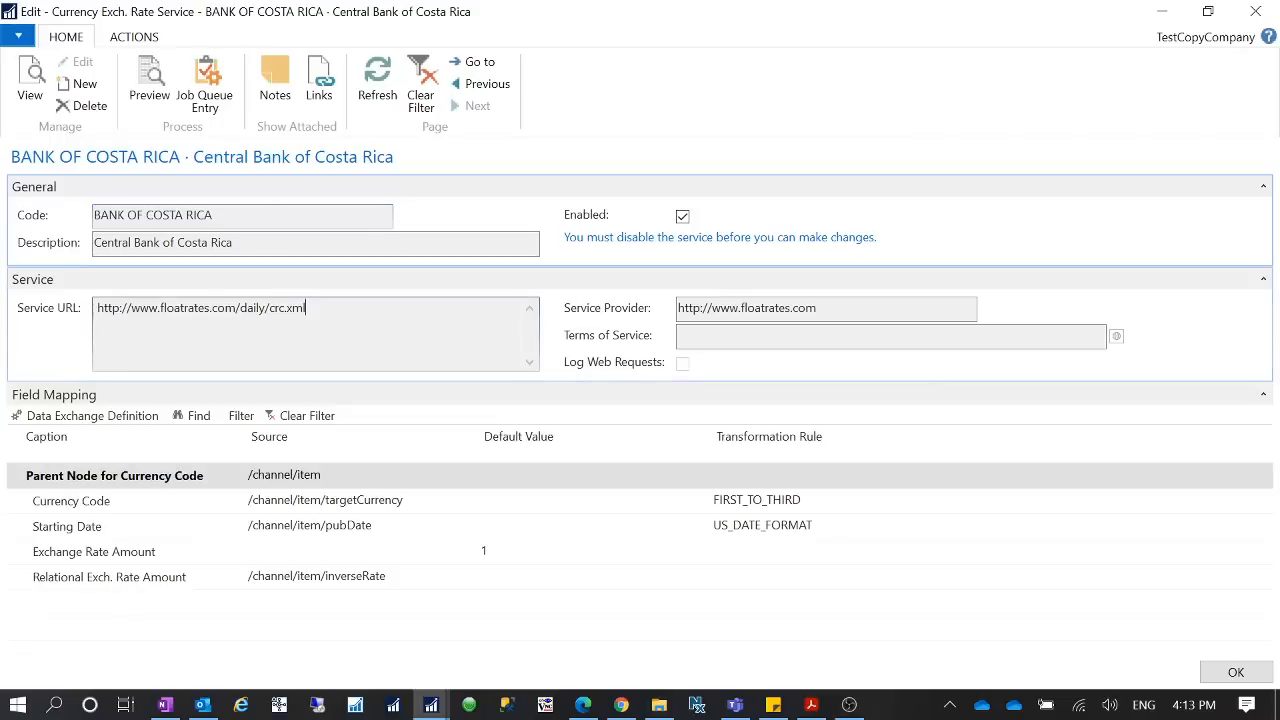
left_click(307, 309)
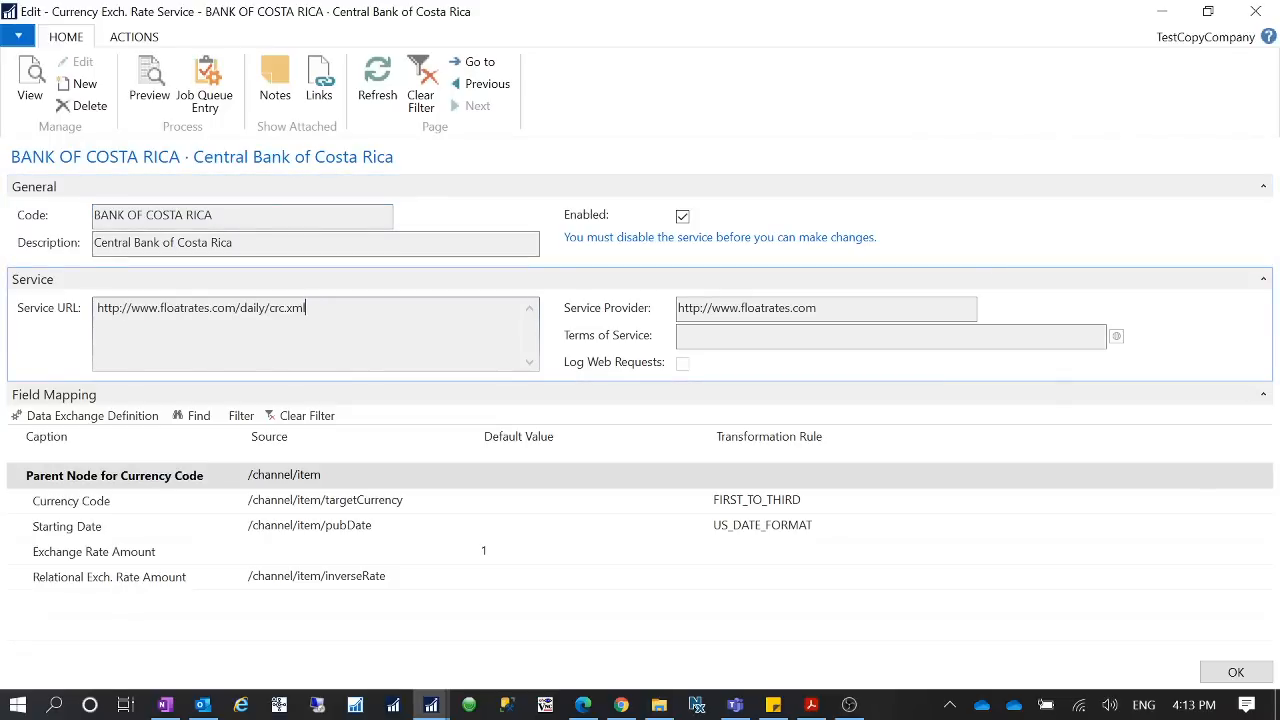
Start an additional Dynamics NAV client session
left_click(432, 710)
right_click(432, 710)
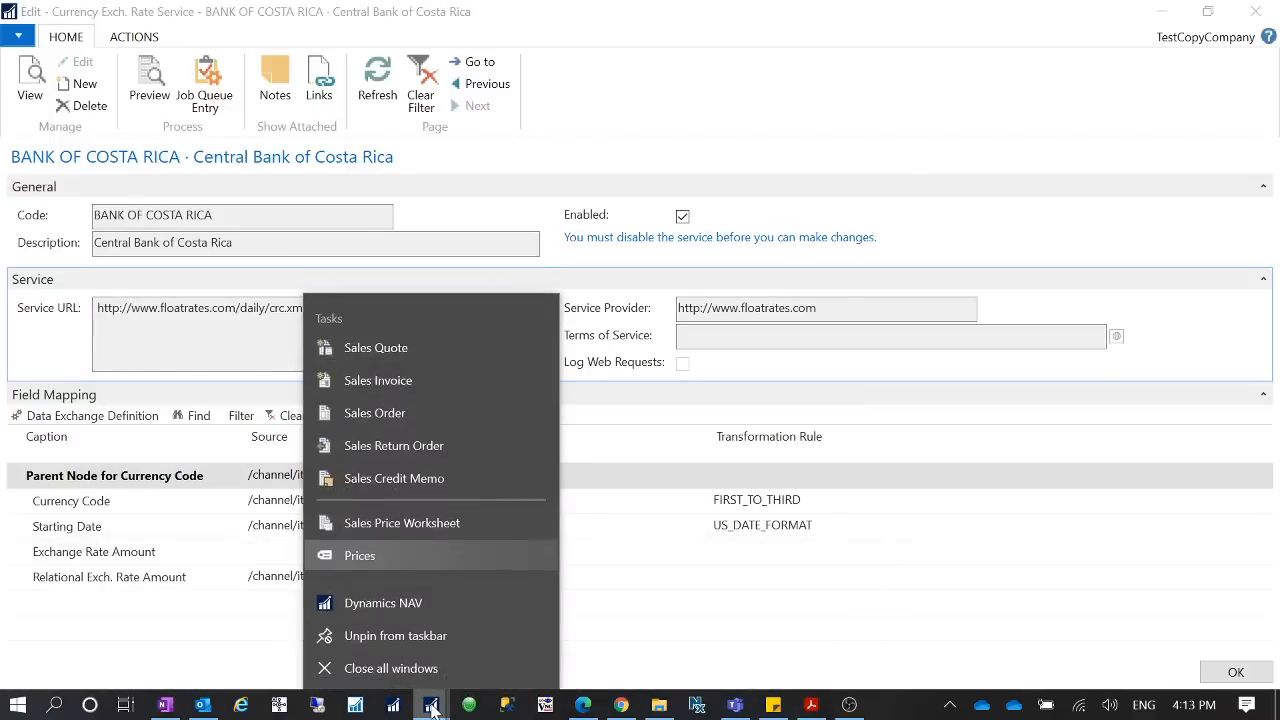
left_click(394, 600)
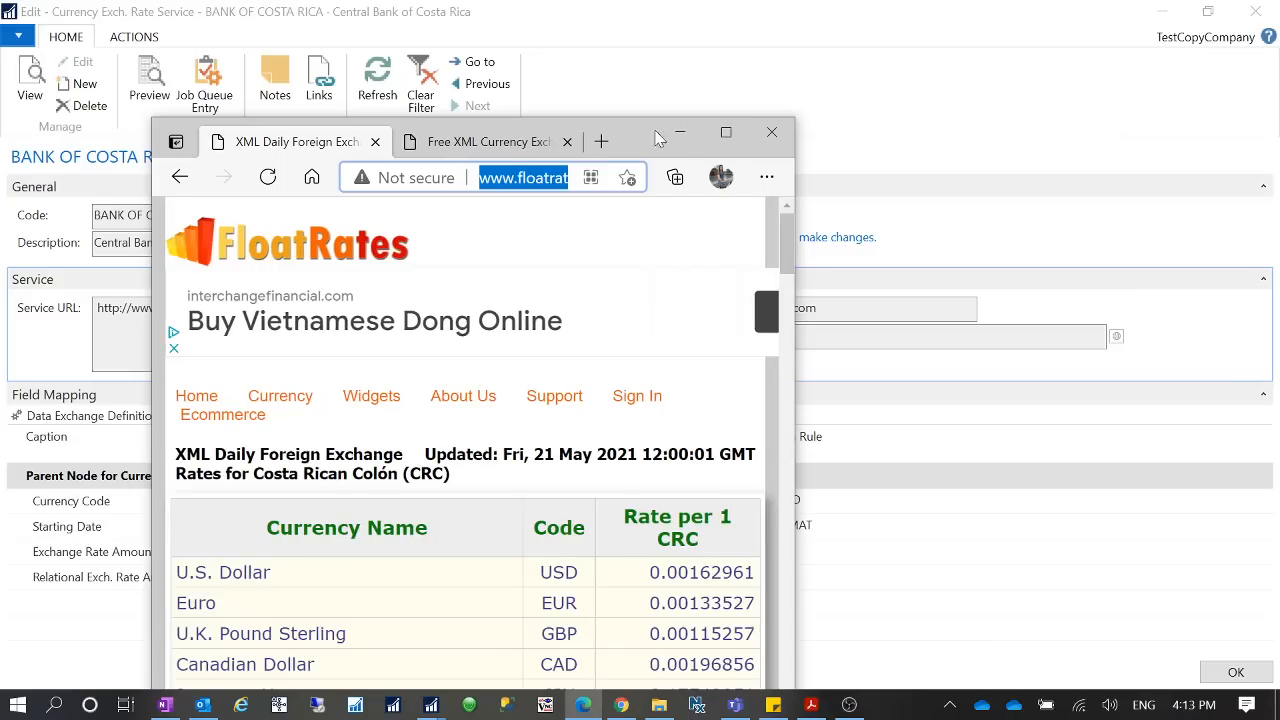
Switch to the maximized Edge browser, view the Canadian Dollar (CAD) XML feed from the feeds page, and minimize the browser
left_click(722, 135)
left_click(385, 16)
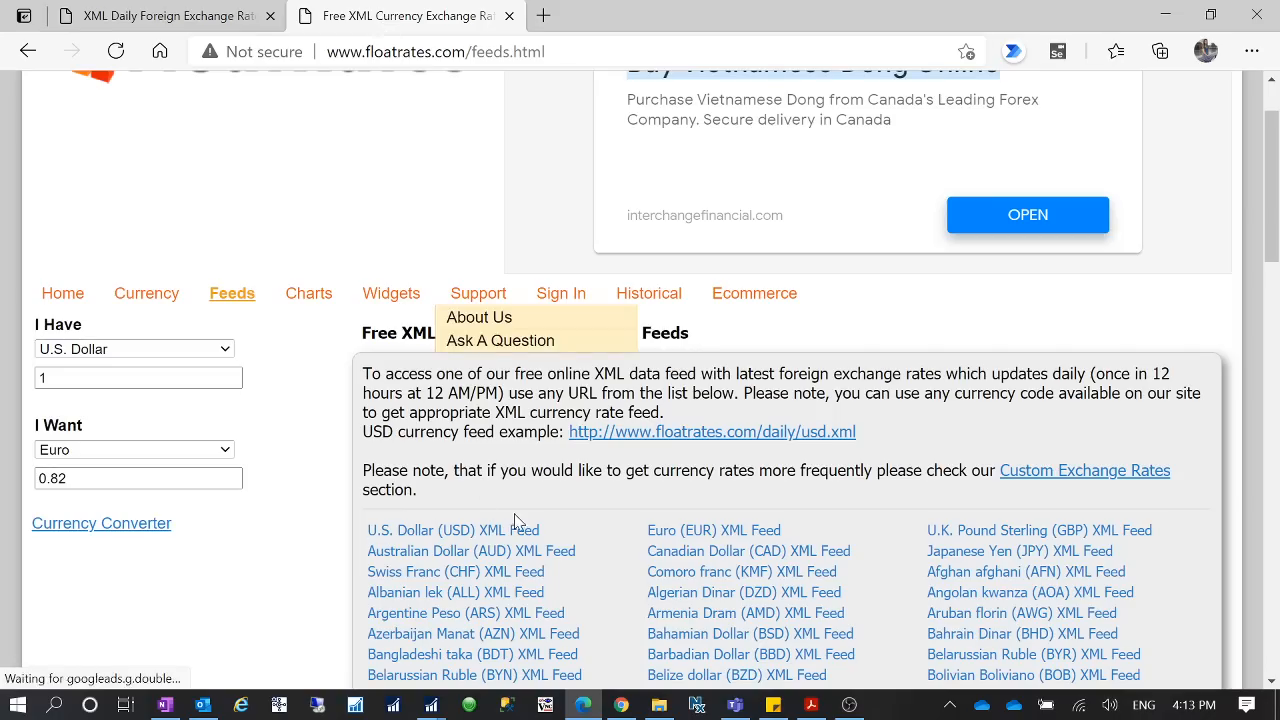
scroll(610, 514, "down", 3)
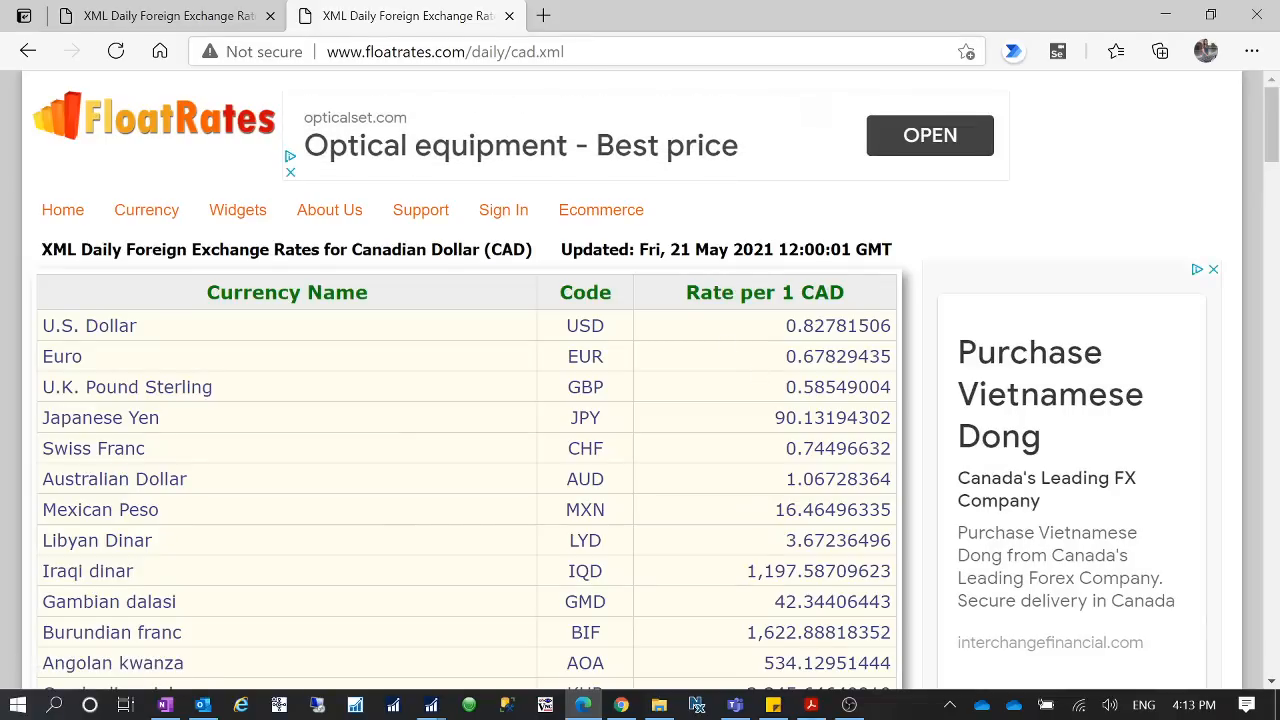
left_click(1166, 15)
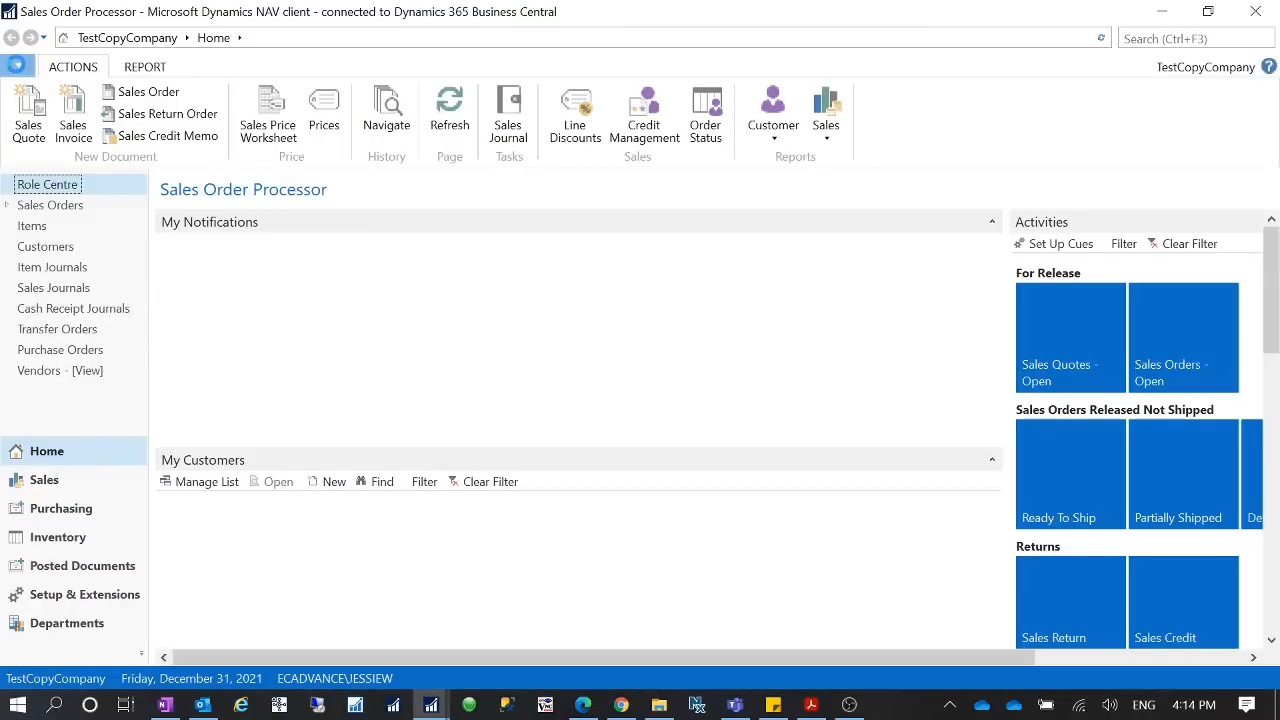
Switch the second Dynamics NAV session from TestCopyCompany to the company CRONUS Canada, Inc
left_click(22, 66)
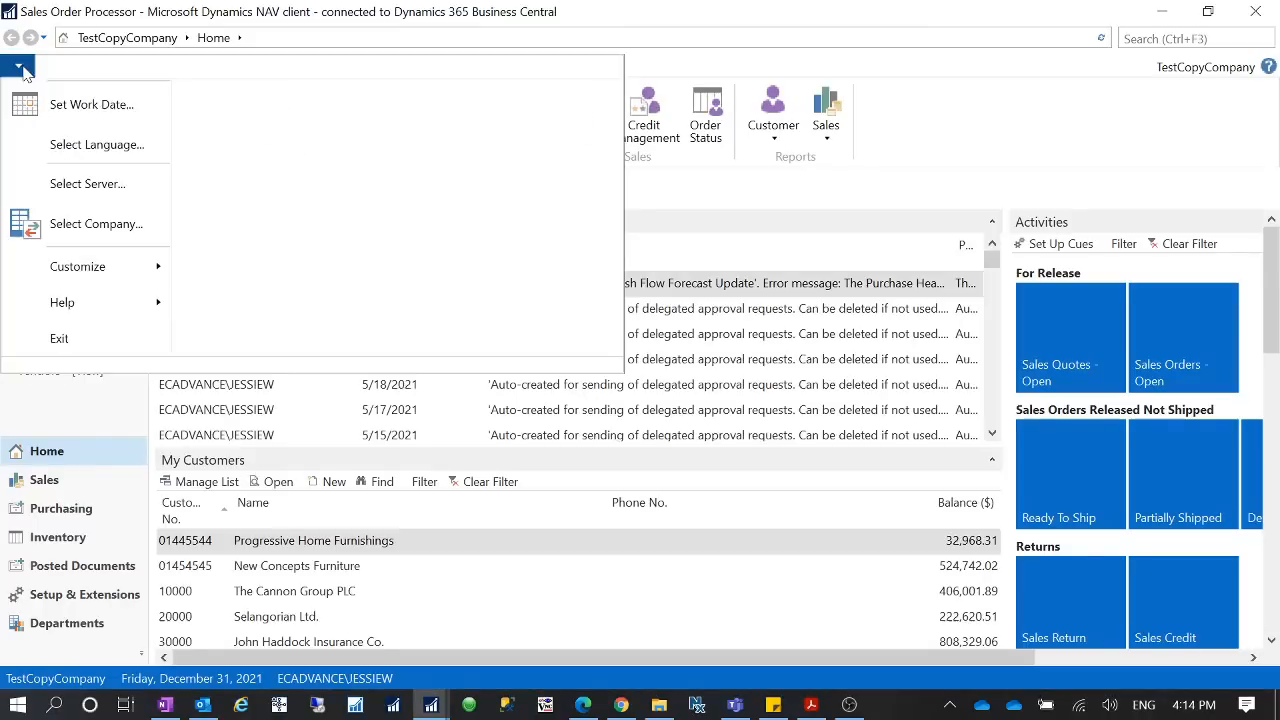
left_click(120, 225)
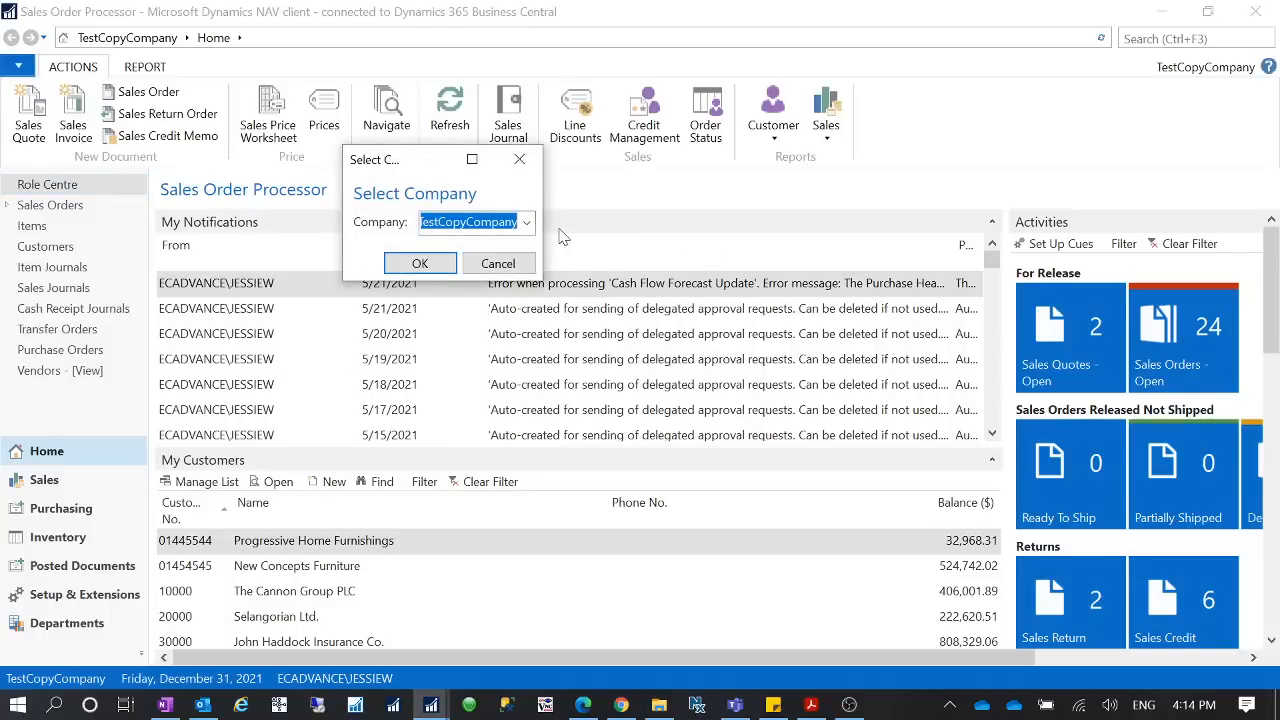
left_click(527, 224)
left_click(500, 267)
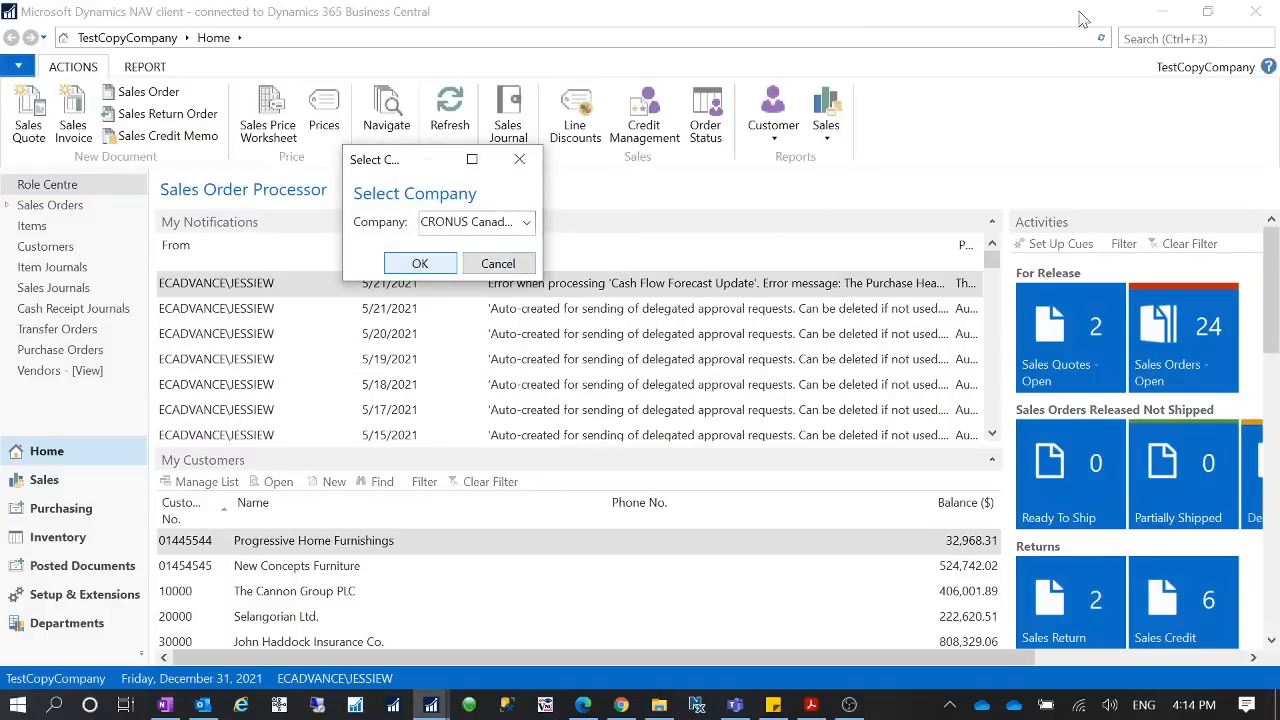
left_click(420, 272)
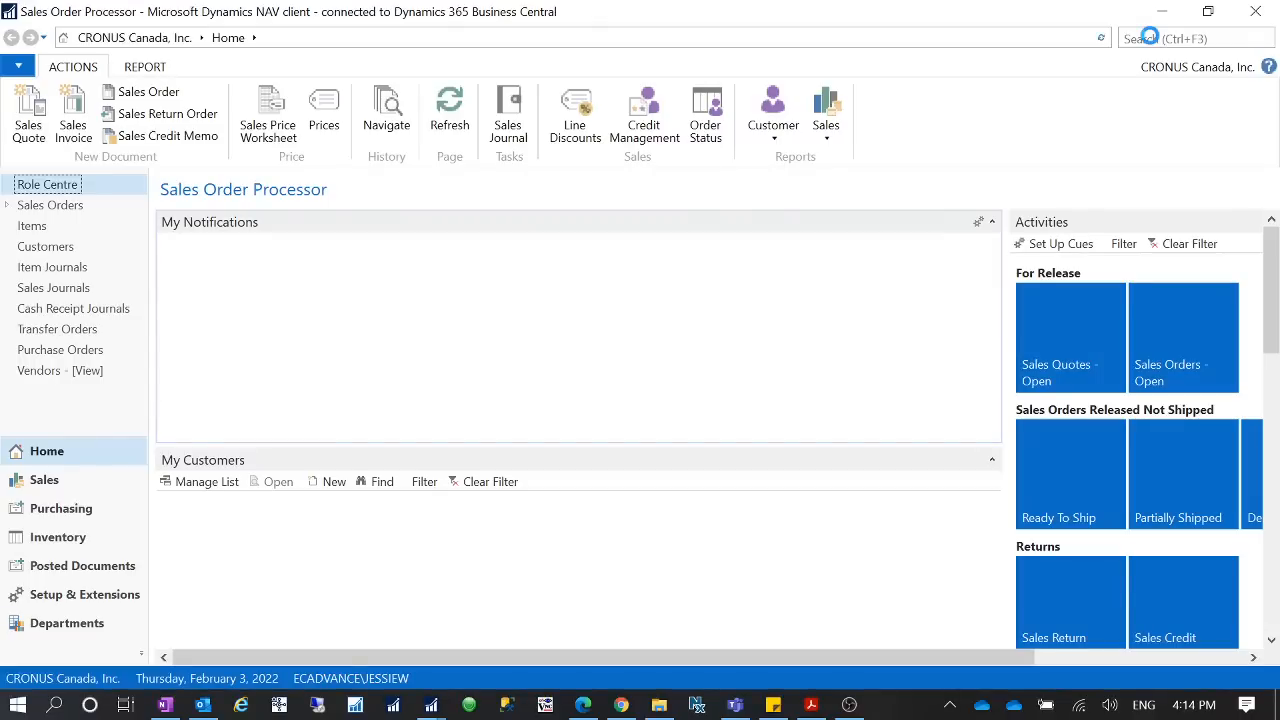
Search for currencies, open the Currencies list and bring up its exchange rate services
left_click(1152, 40)
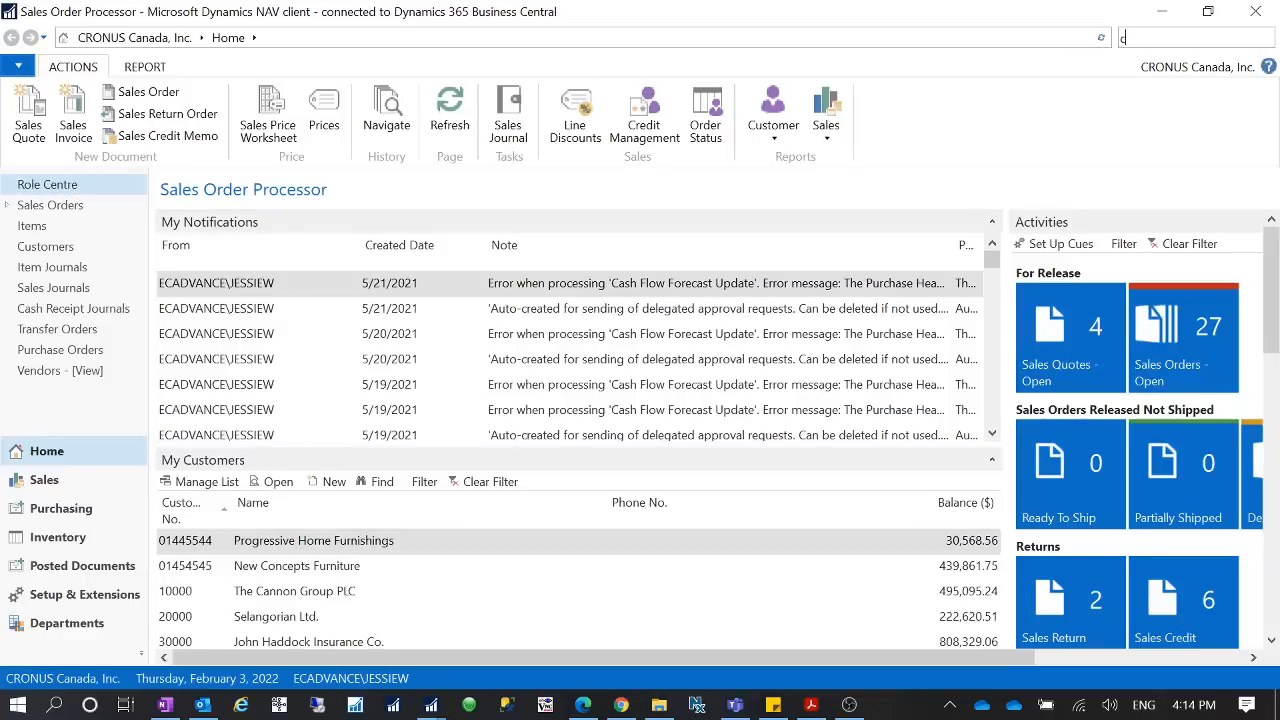
type("currencies")
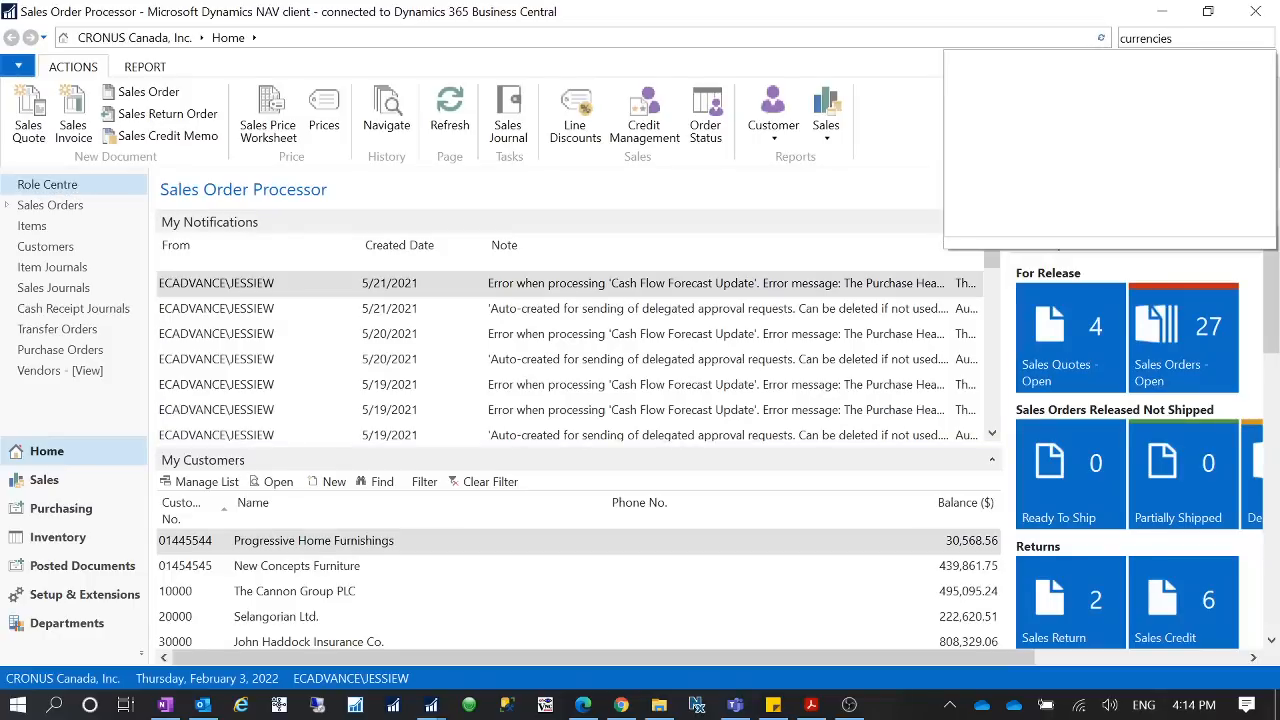
left_click(986, 84)
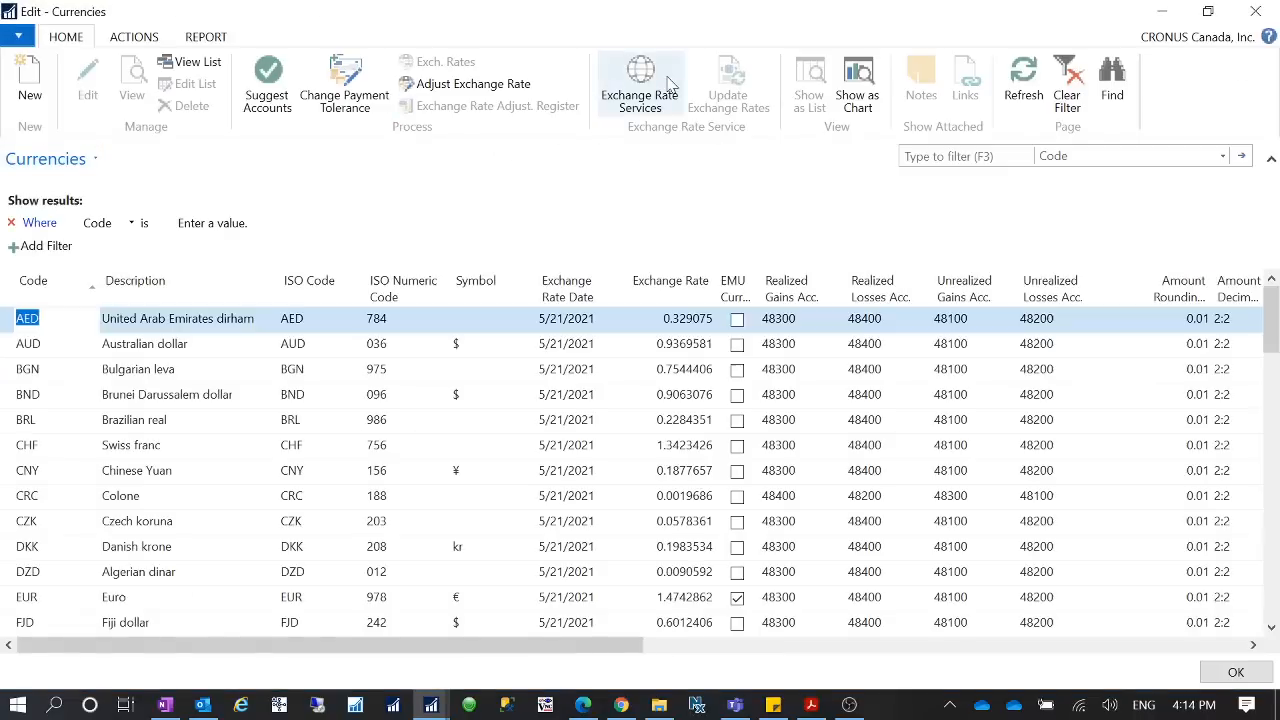
left_click(668, 84)
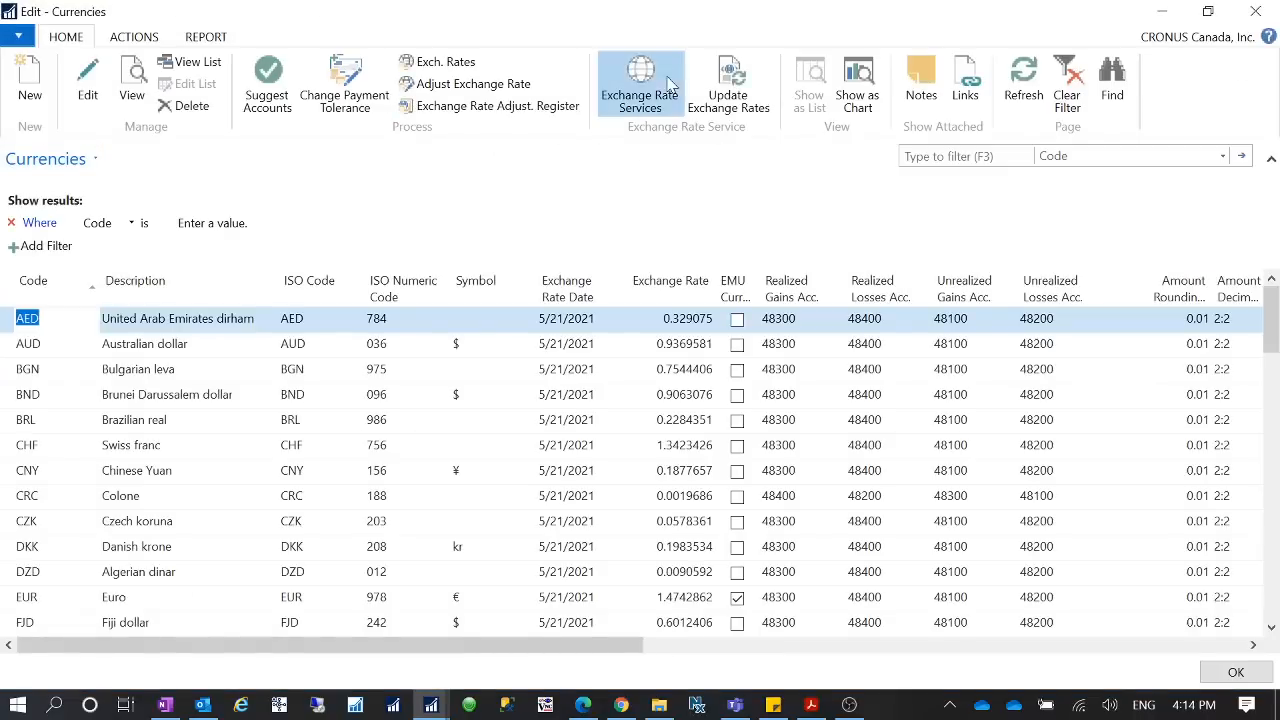
Open the FLOATRATE service to examine its Service URL, and close the service card, services list and Currencies list
left_click(145, 284)
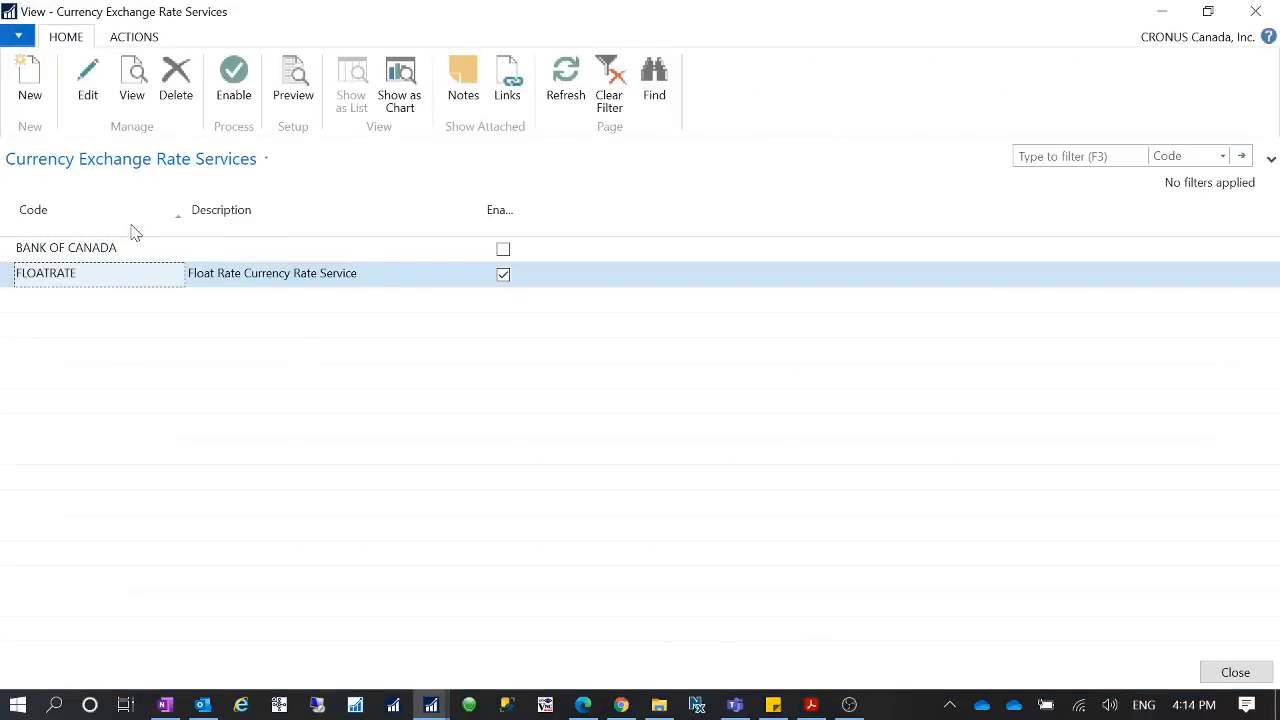
left_click(88, 88)
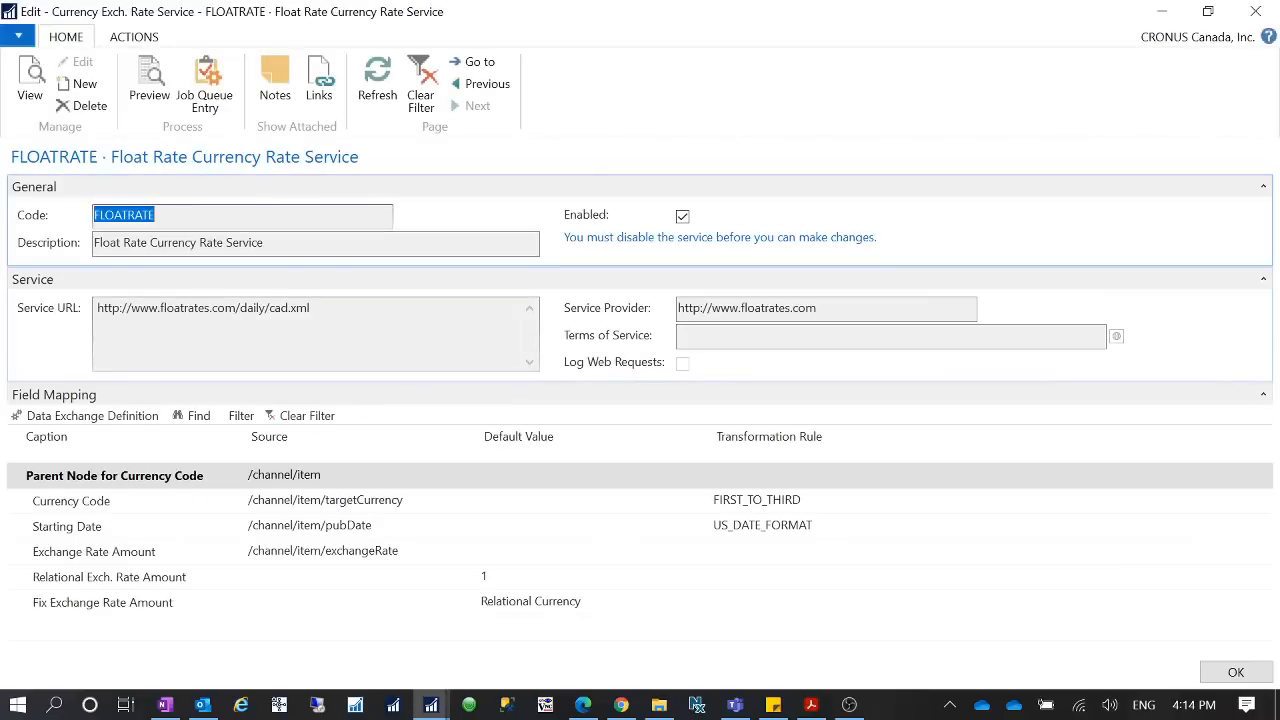
left_click(204, 309)
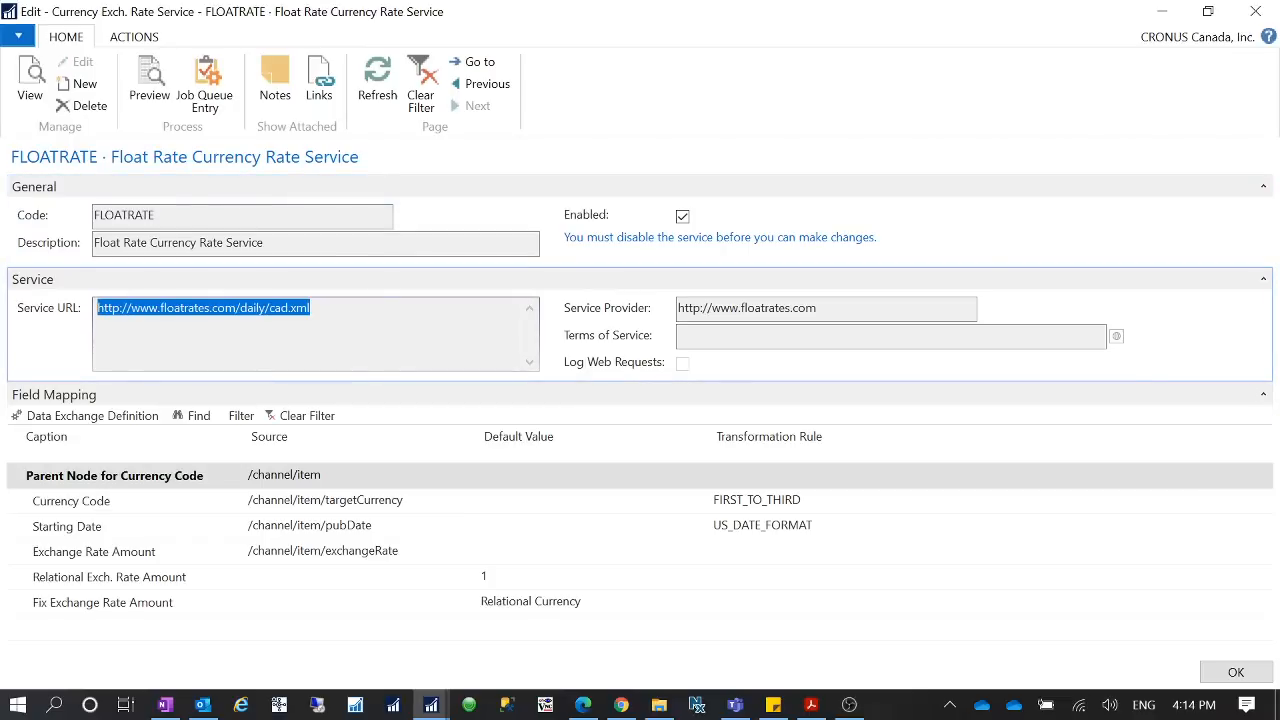
left_click(1255, 11)
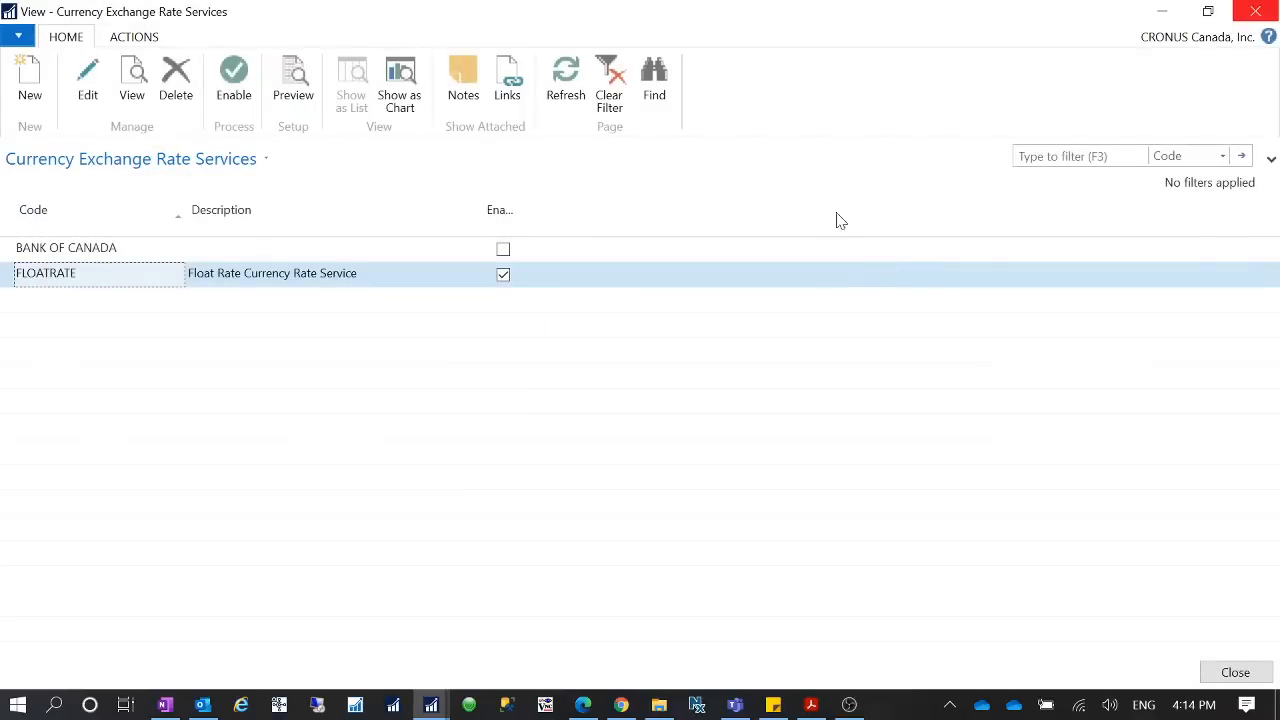
left_click(1262, 10)
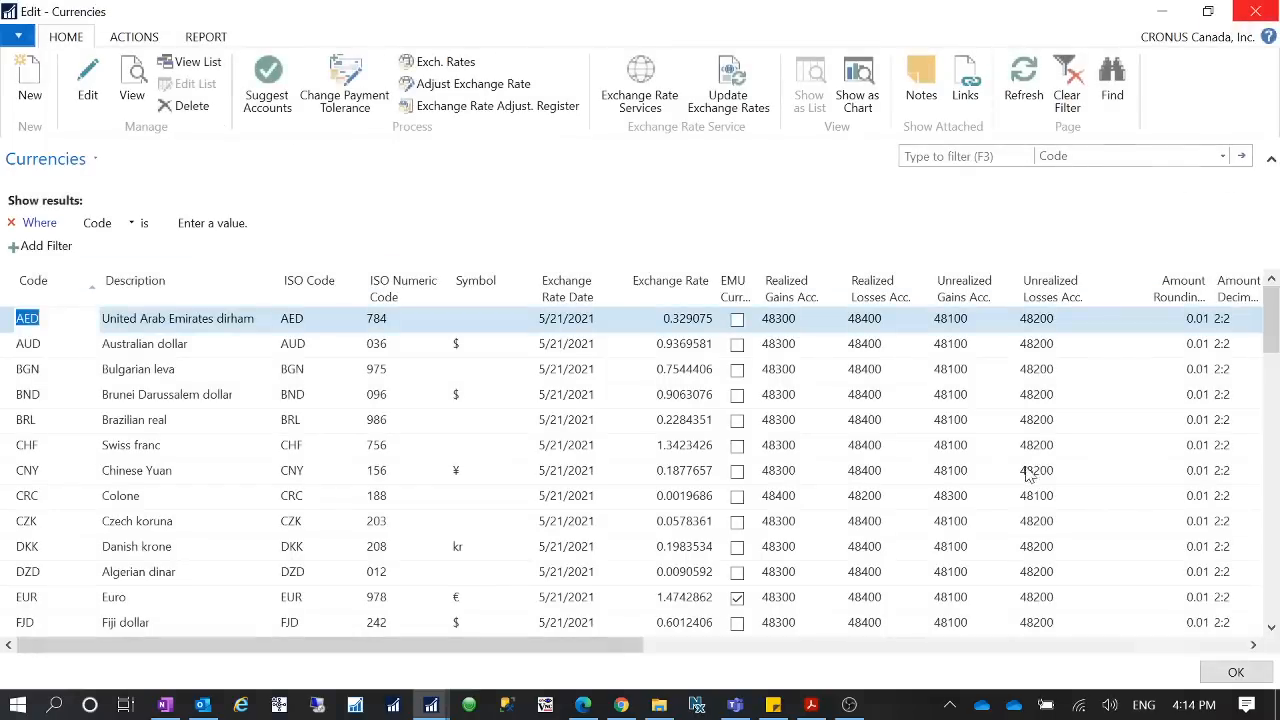
left_click(1252, 14)
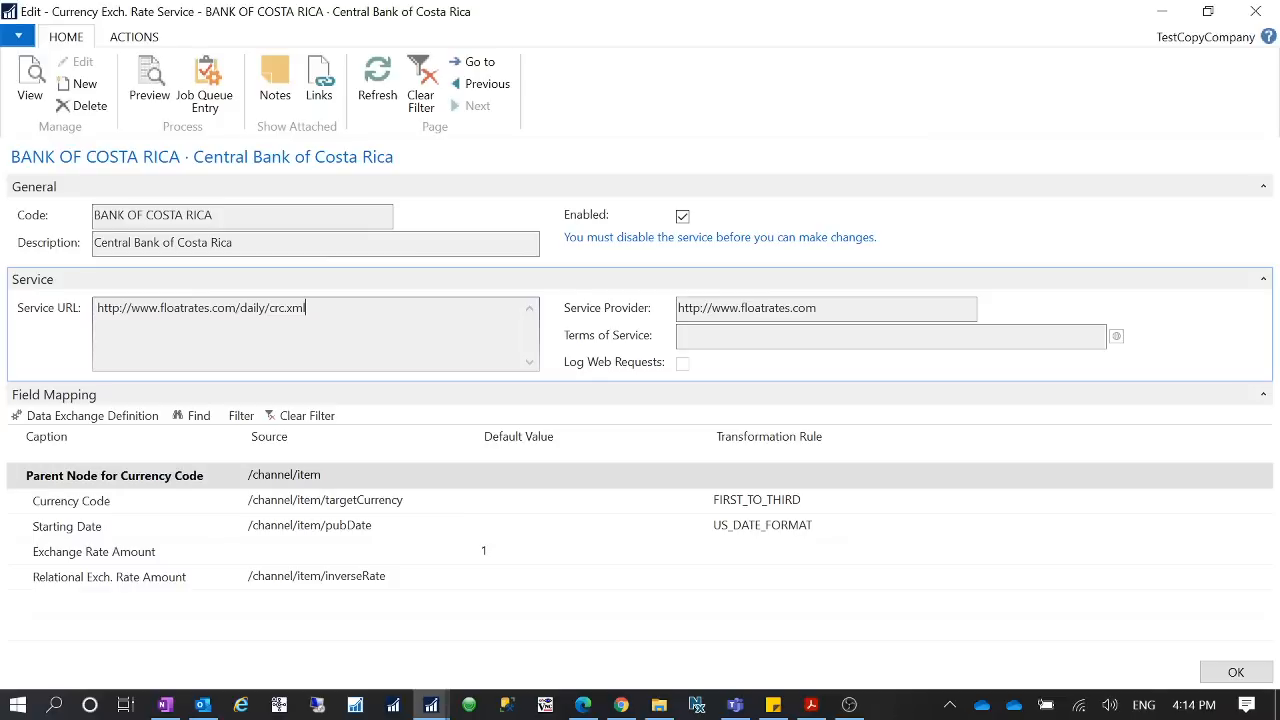
Select the Costa Rica service's URL, minimize its card, and create a blank currency exchange rate service in TestCopyCompany
key("ctrl+a")
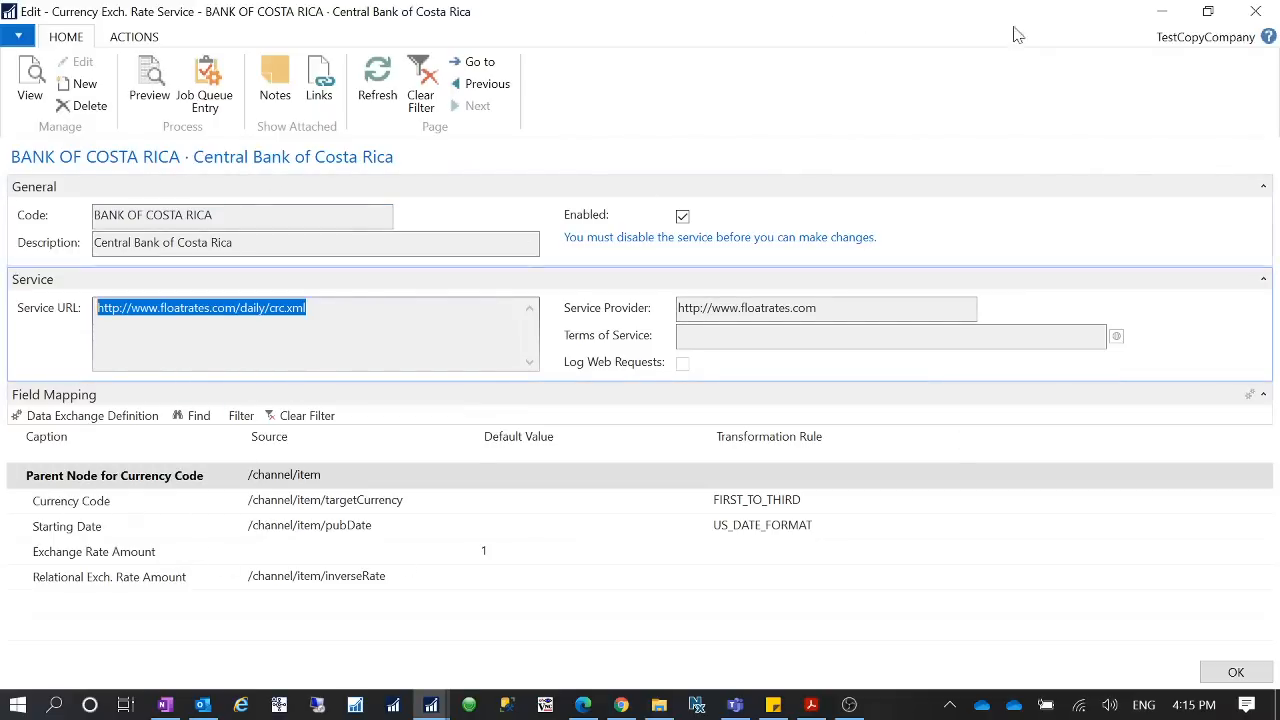
left_click(1166, 14)
left_click(30, 80)
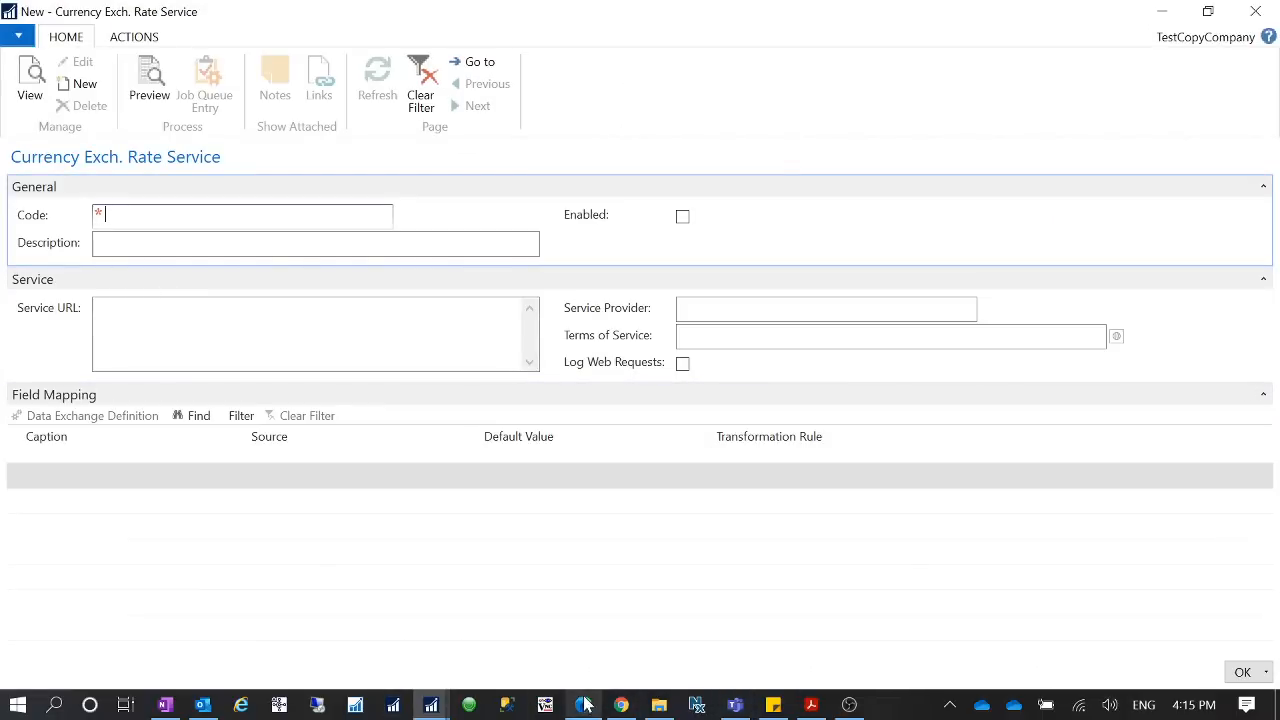
left_click(432, 705)
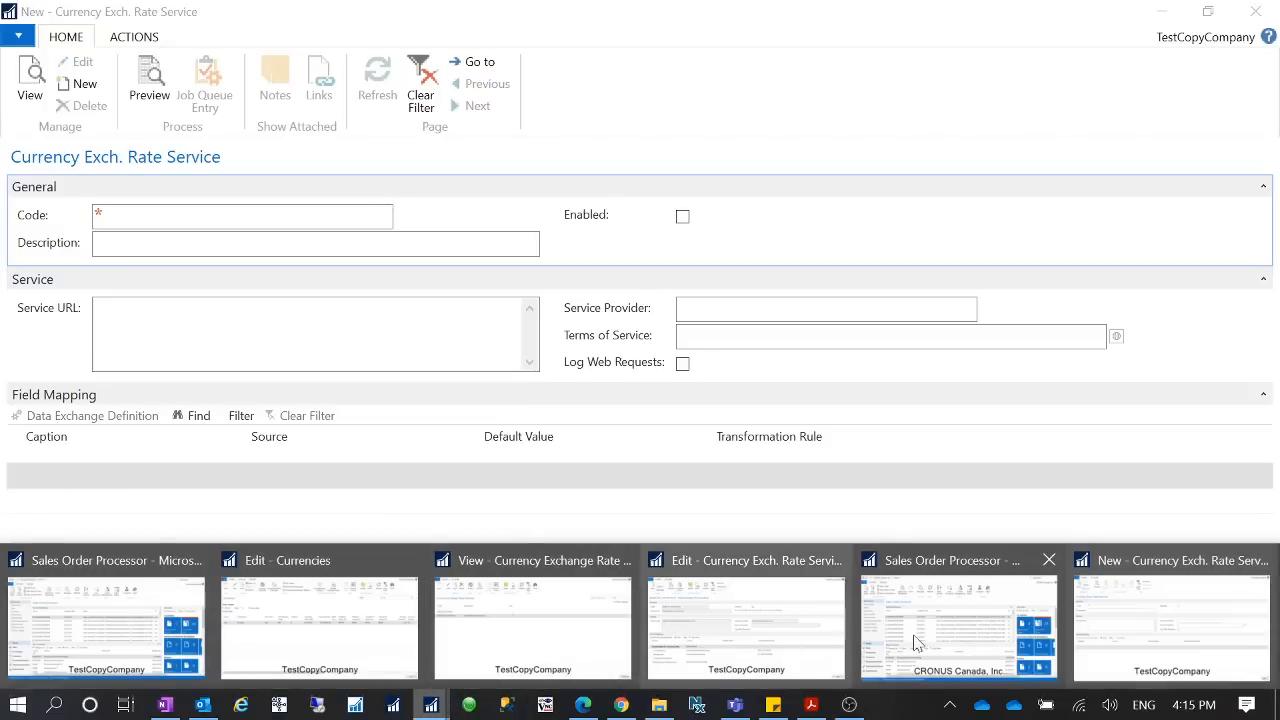
left_click(1120, 655)
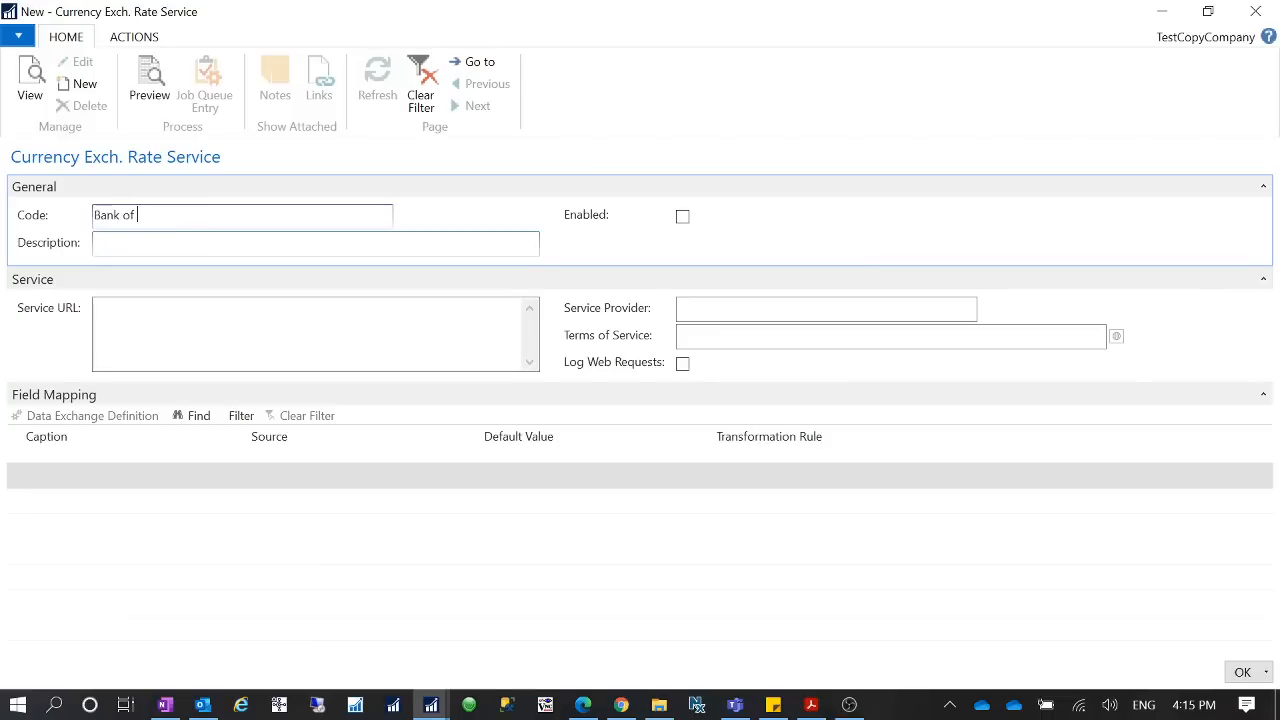
Enter Bank of Costa rick as the new service's code and return to the code field
type("Costa rick")
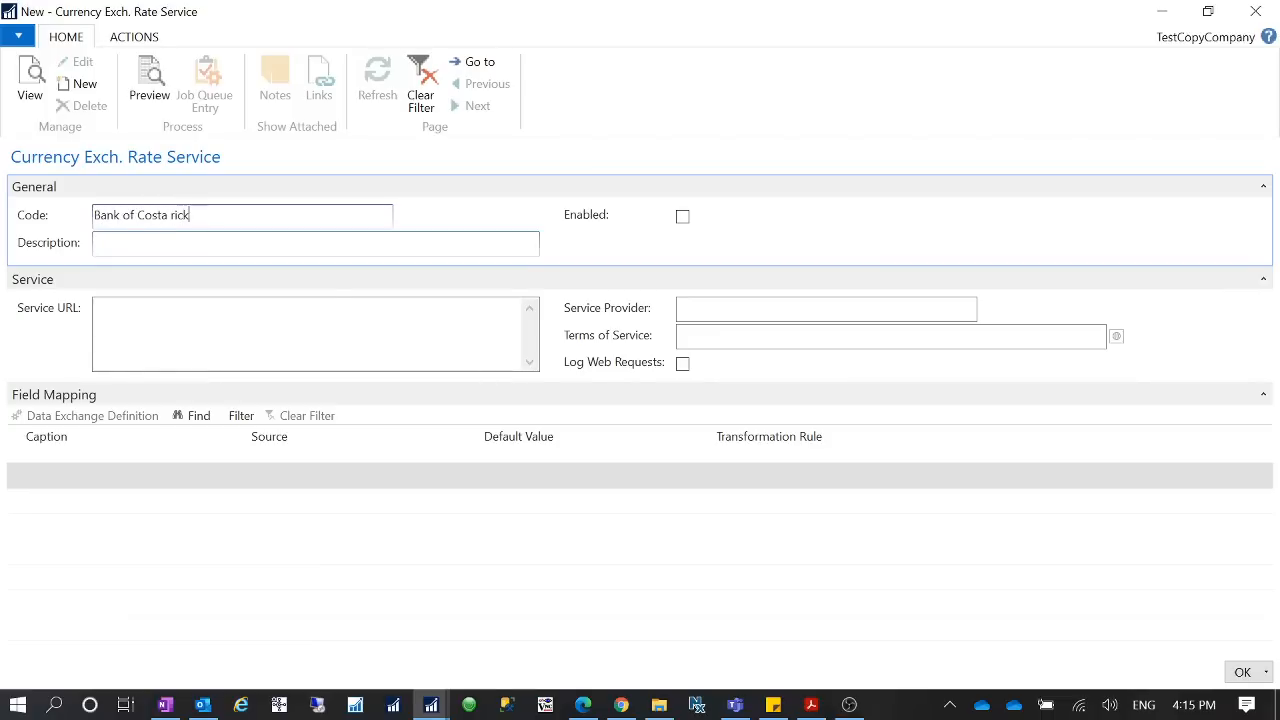
key("Tab")
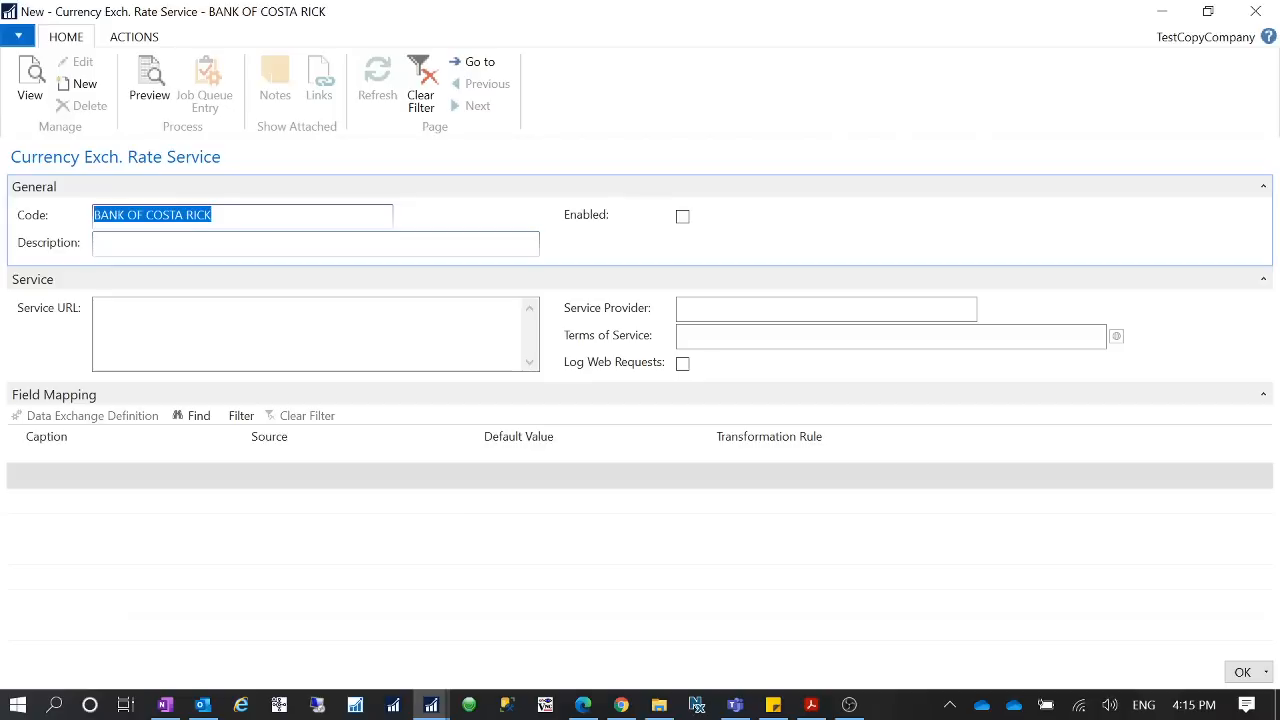
key("shift+Tab")
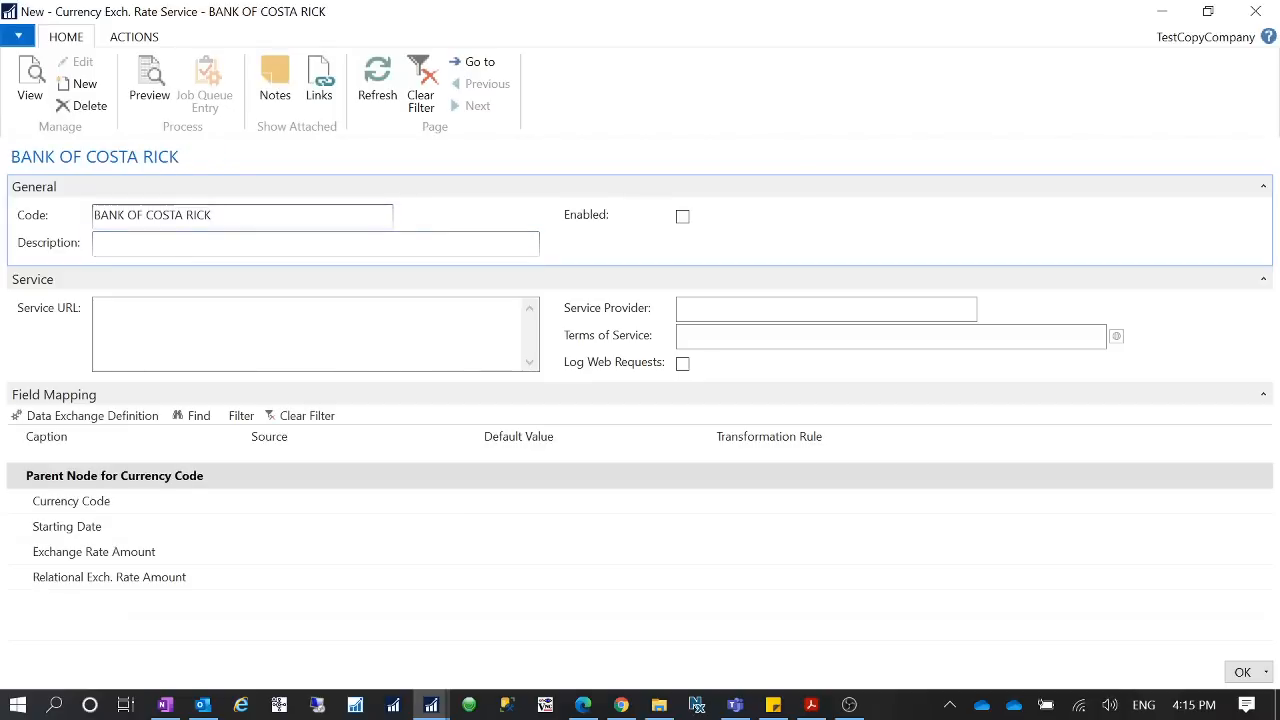
Try to rename the new service's code to BANK OF COSTA RICA
key("BackSpace")
type("a")
key("Tab")
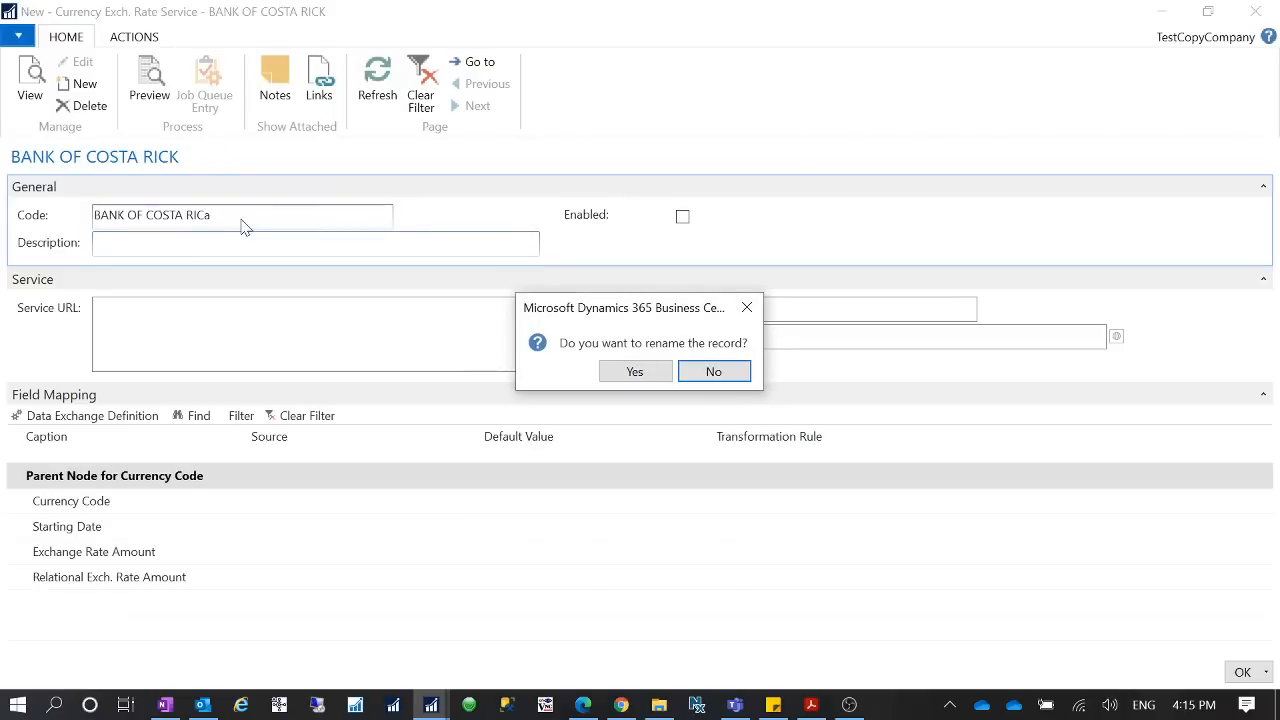
left_click(658, 370)
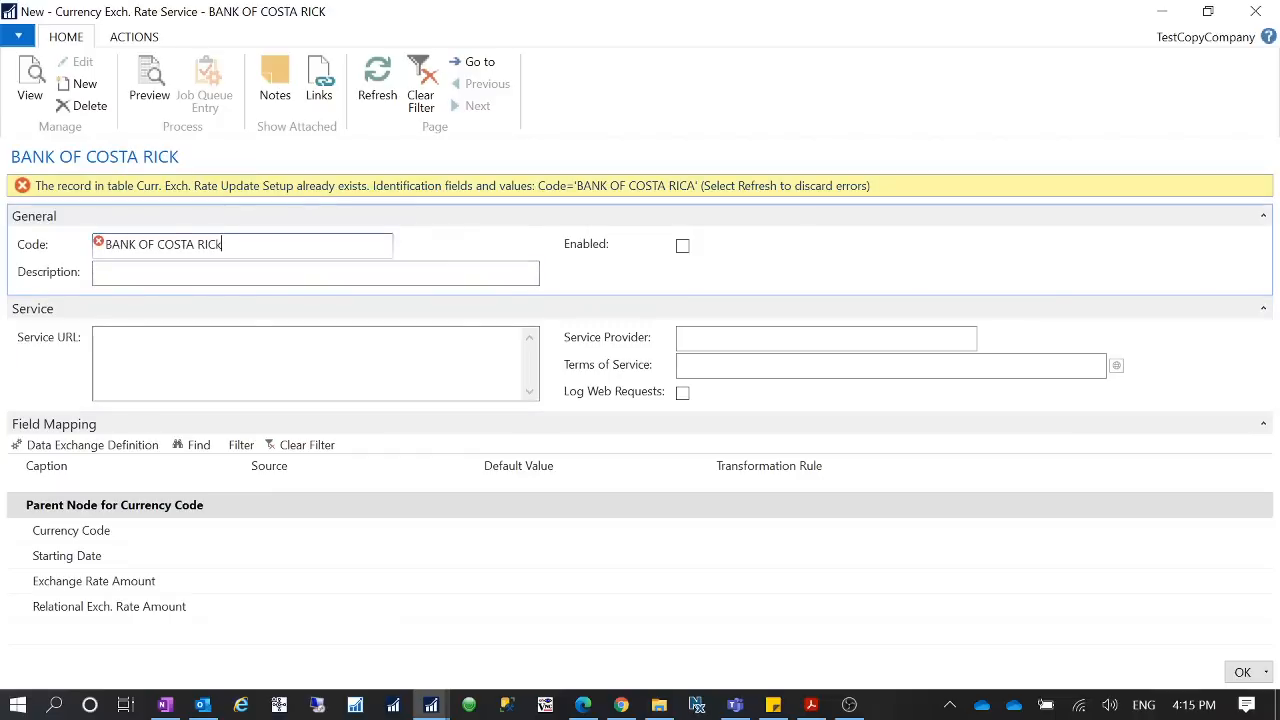
Restore the code BANK OF COSTA RICK and copy it into the new service's description
key("Tab")
key("shift+Tab")
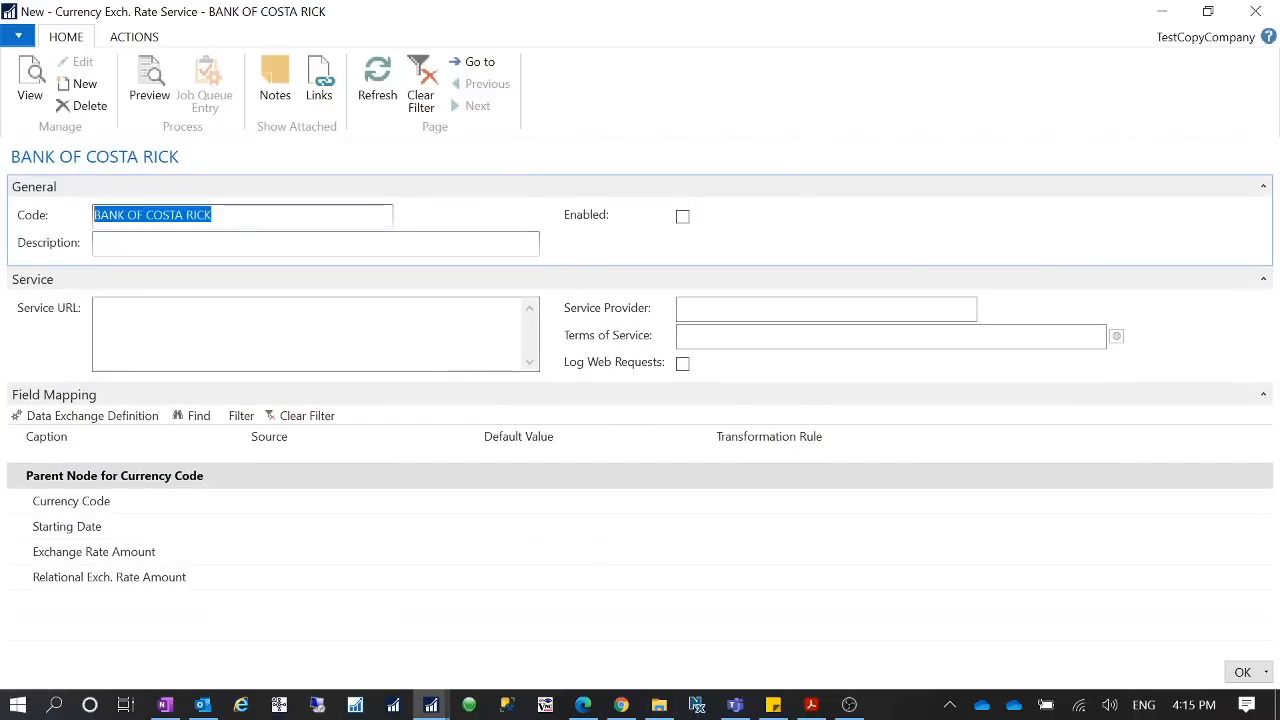
key("ctrl+c")
key("Tab")
key("ctrl+v")
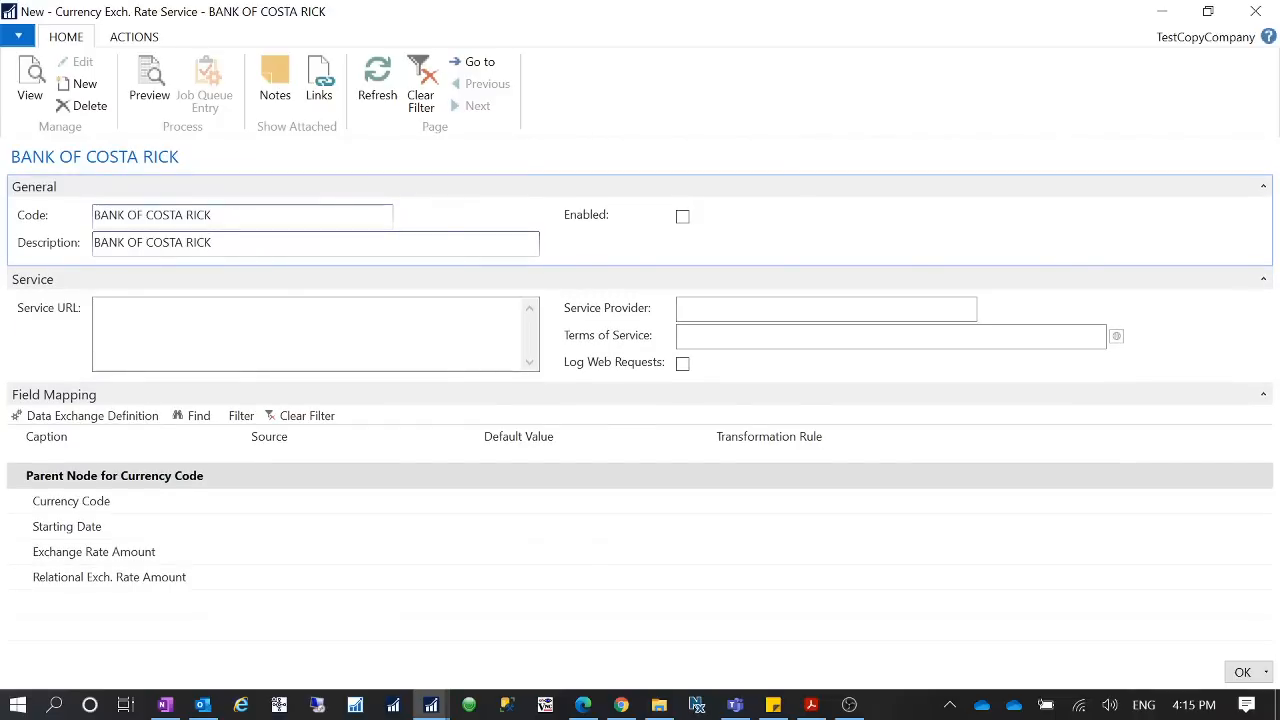
key("Tab")
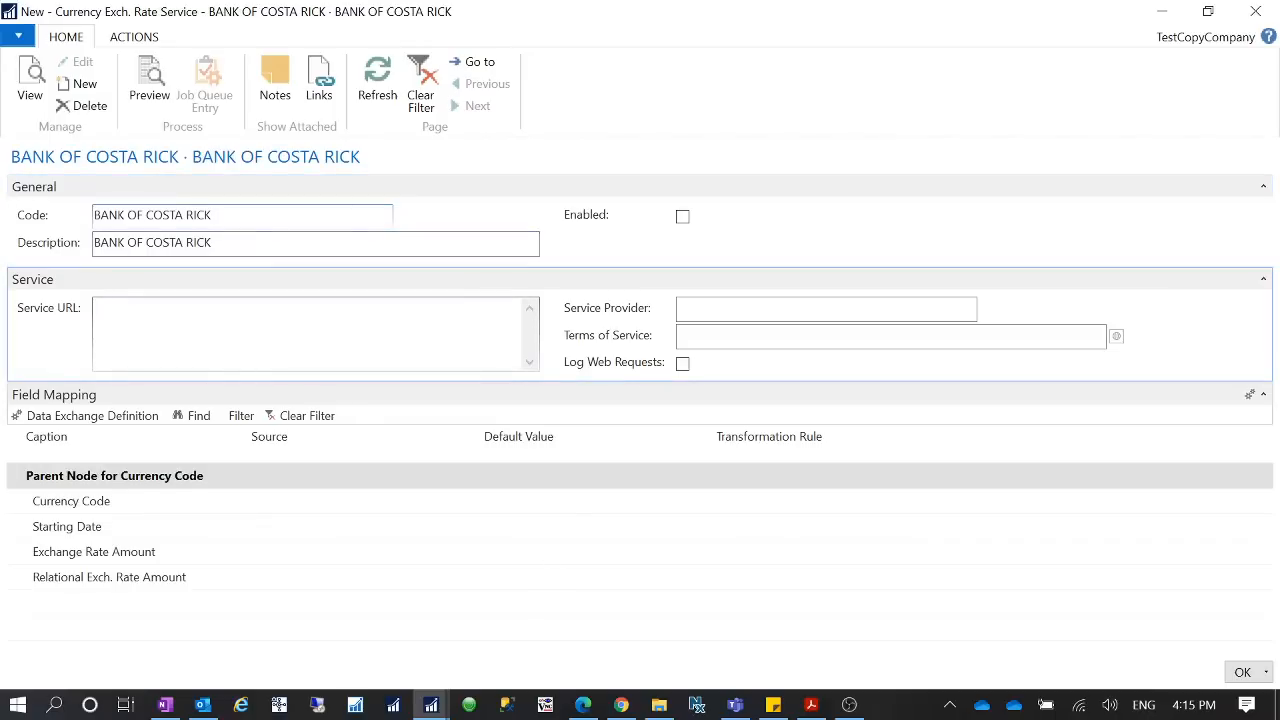
Open the source selection for Parent Node for Currency Code to examine its elements, and close it without choosing one
mouse_move(445, 708)
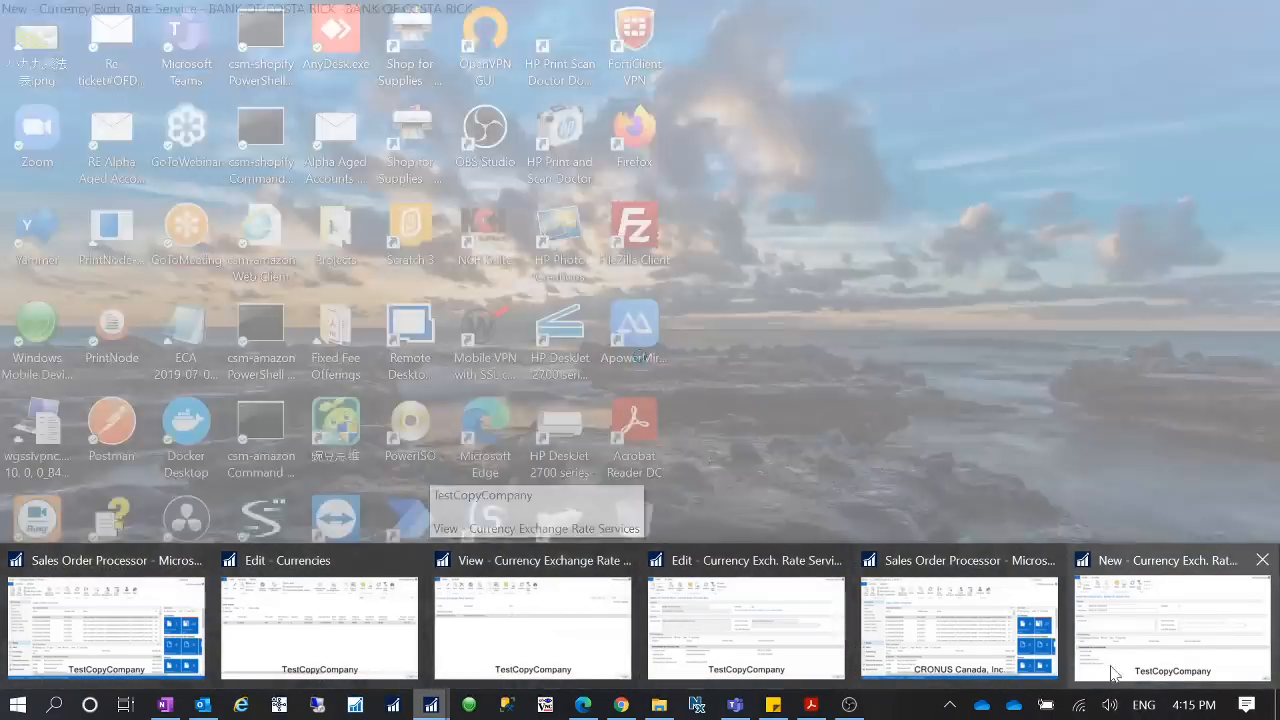
left_click(1108, 660)
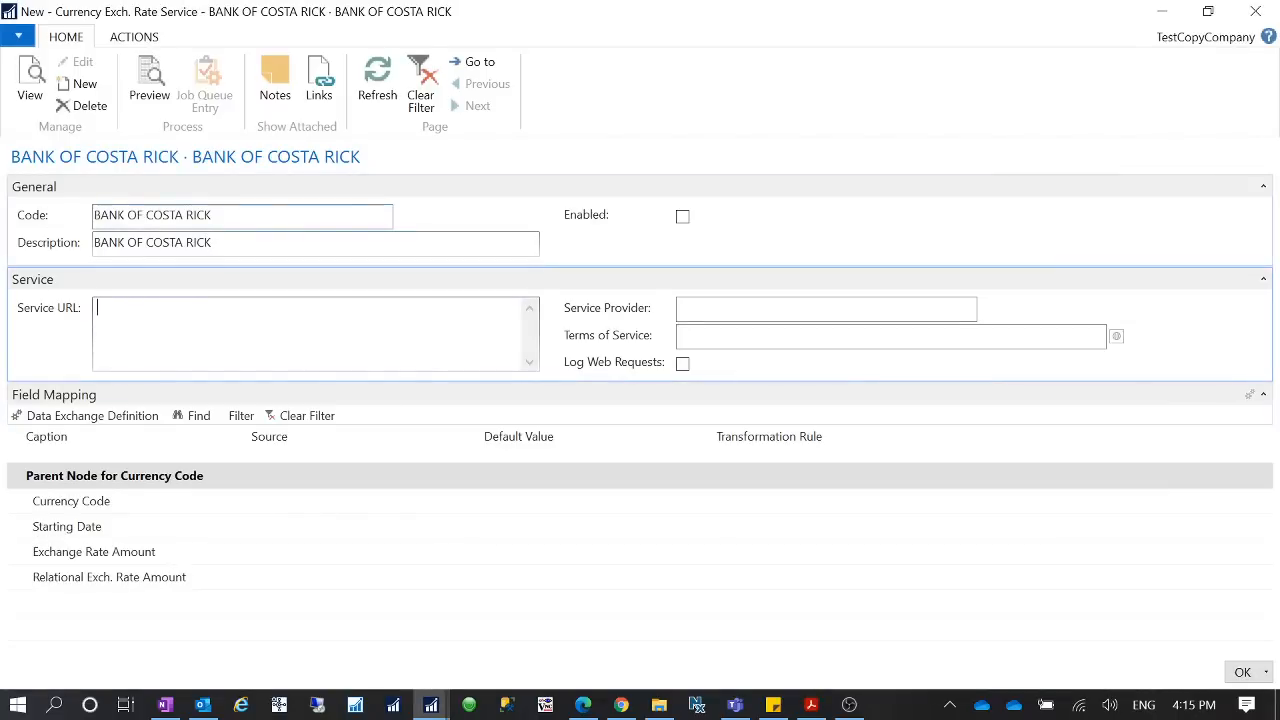
left_click_drag(214, 215, 92, 216)
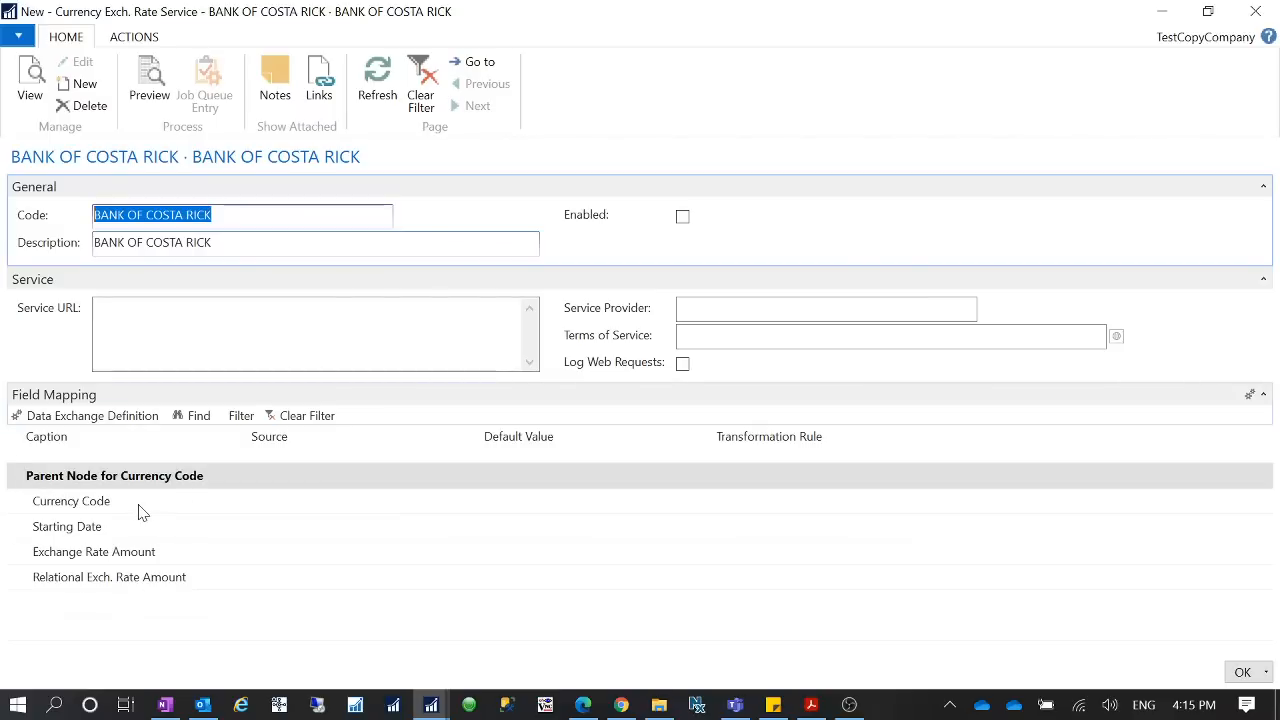
left_click(230, 486)
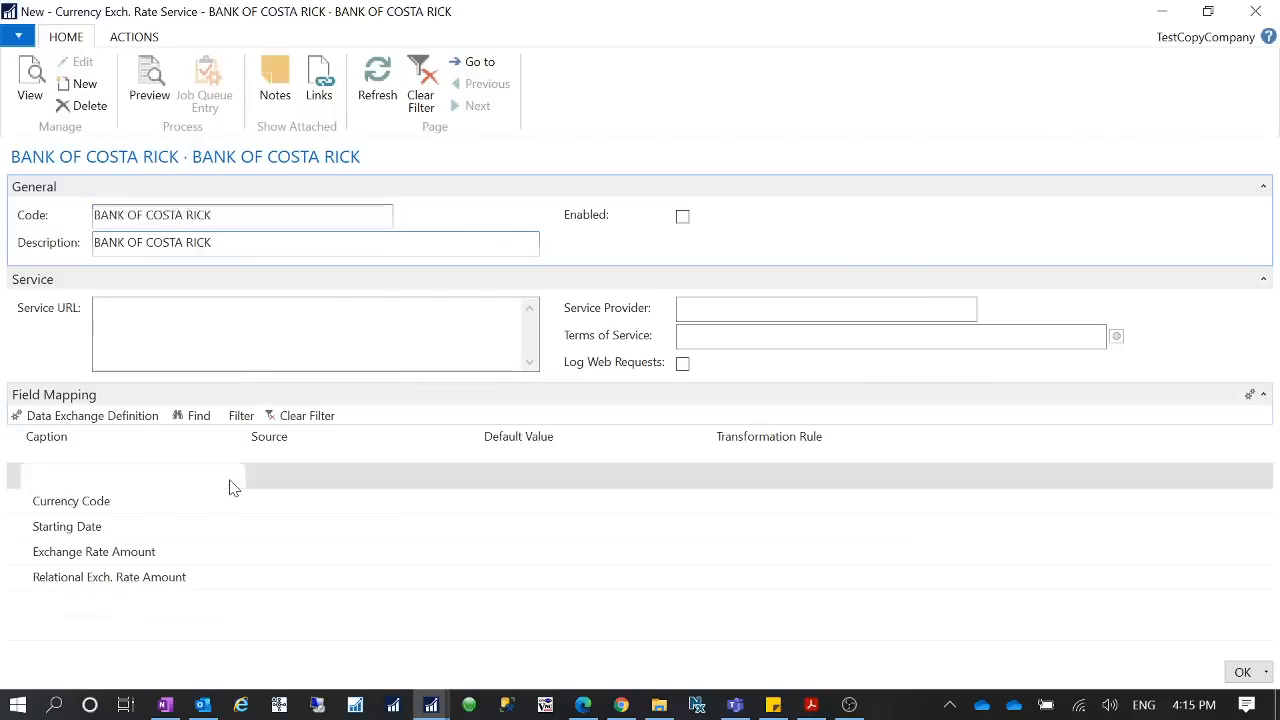
left_click(471, 477)
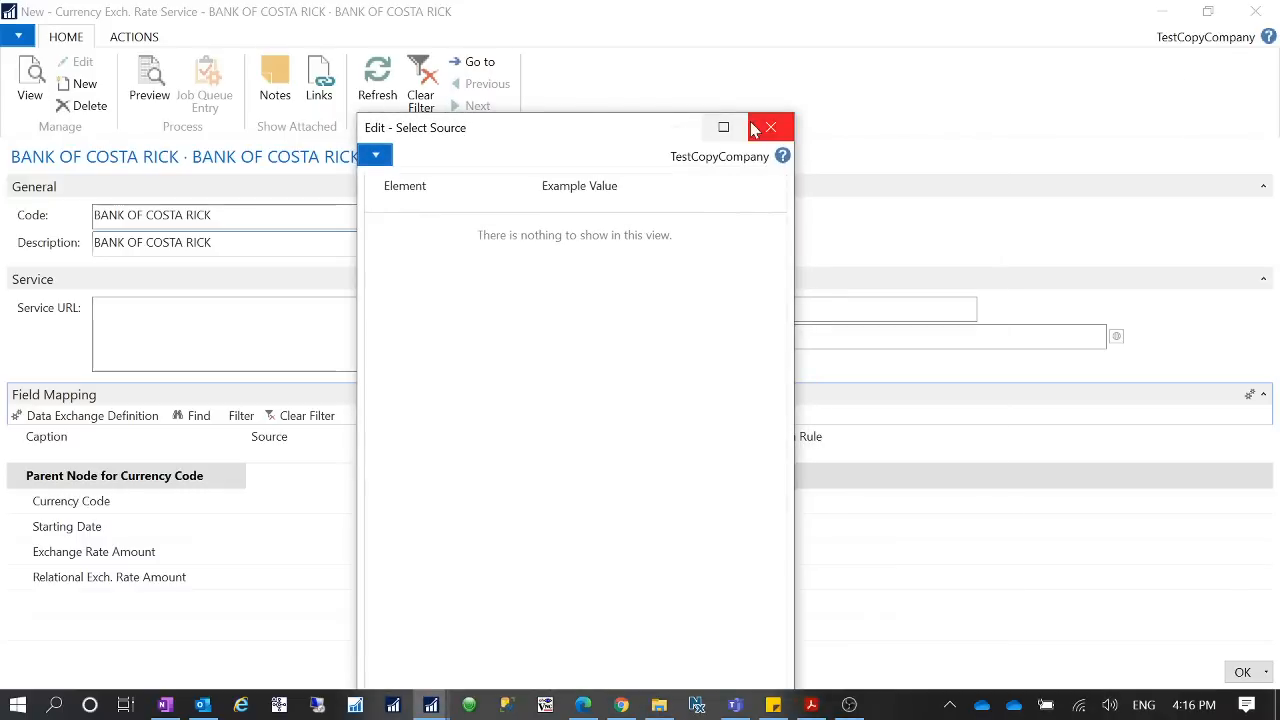
left_click(767, 130)
left_click(300, 330)
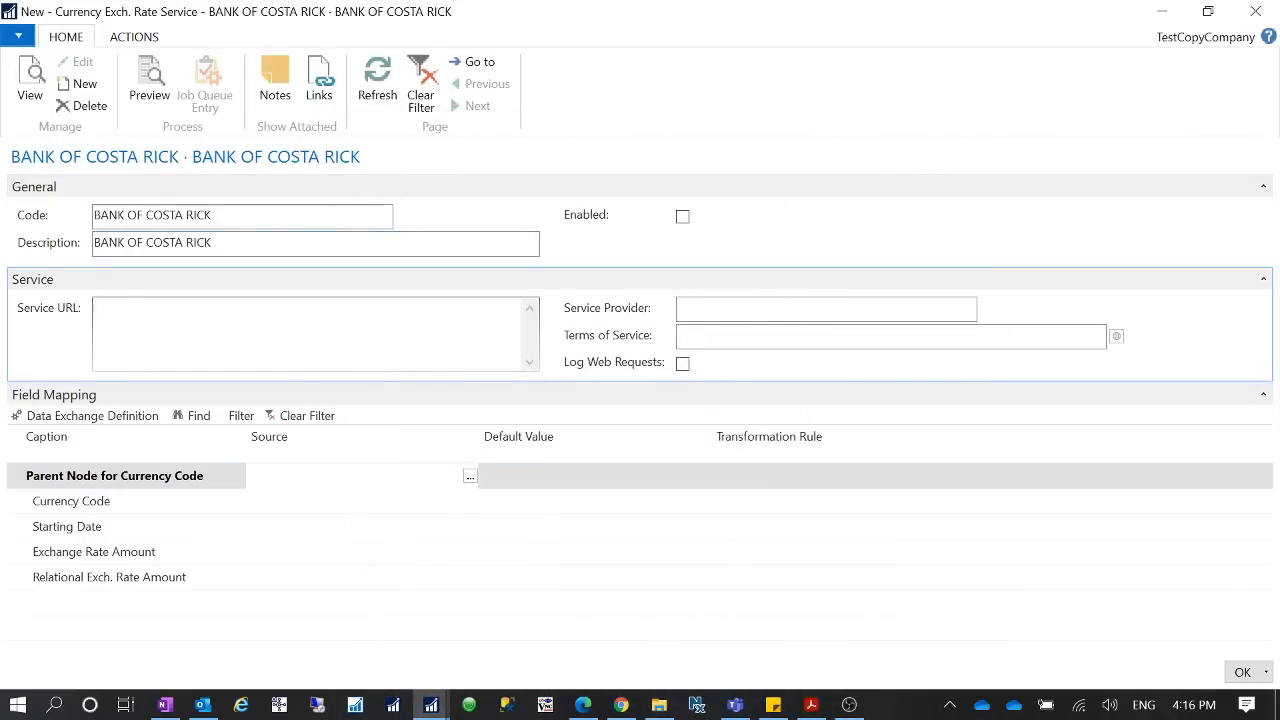
left_click(431, 705)
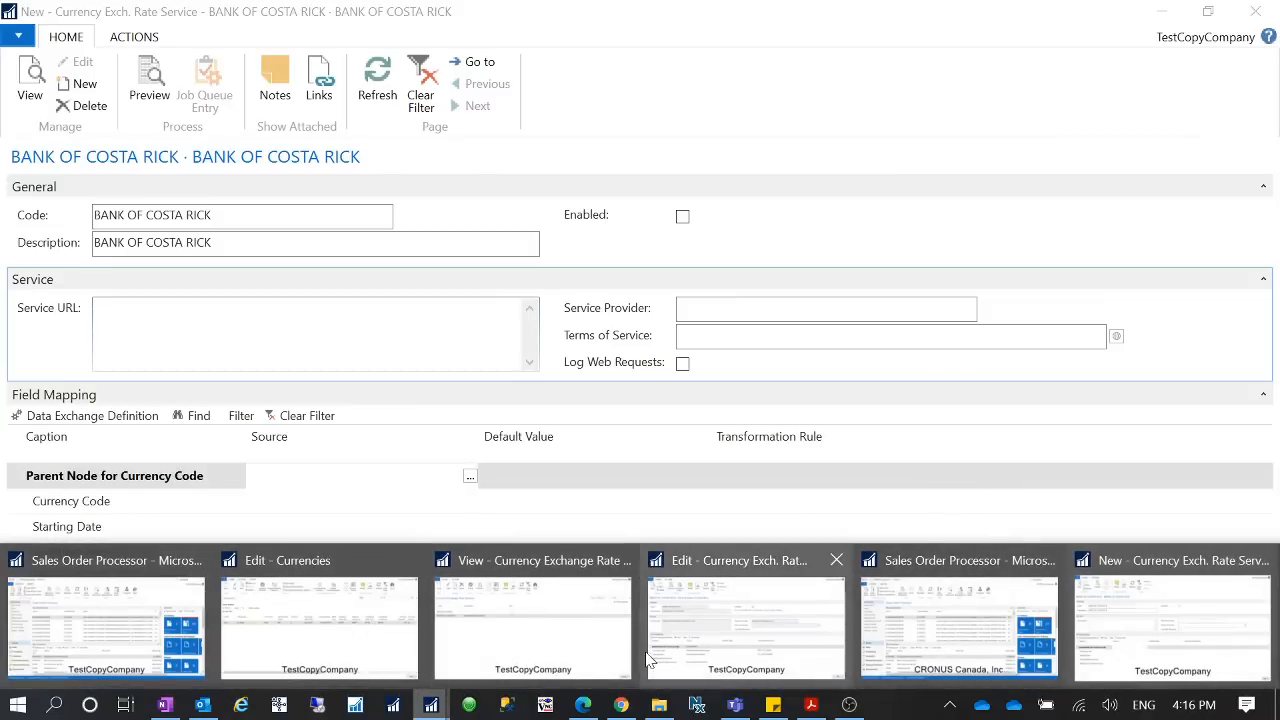
left_click(790, 676)
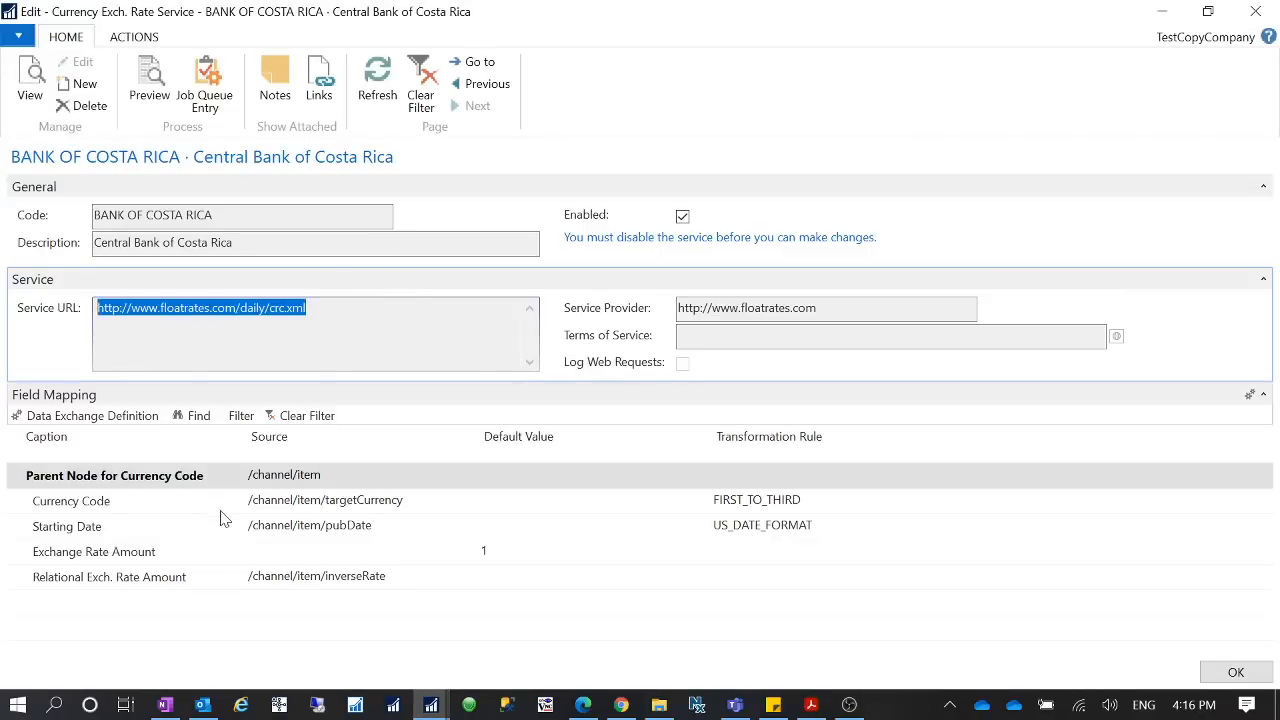
mouse_move(434, 708)
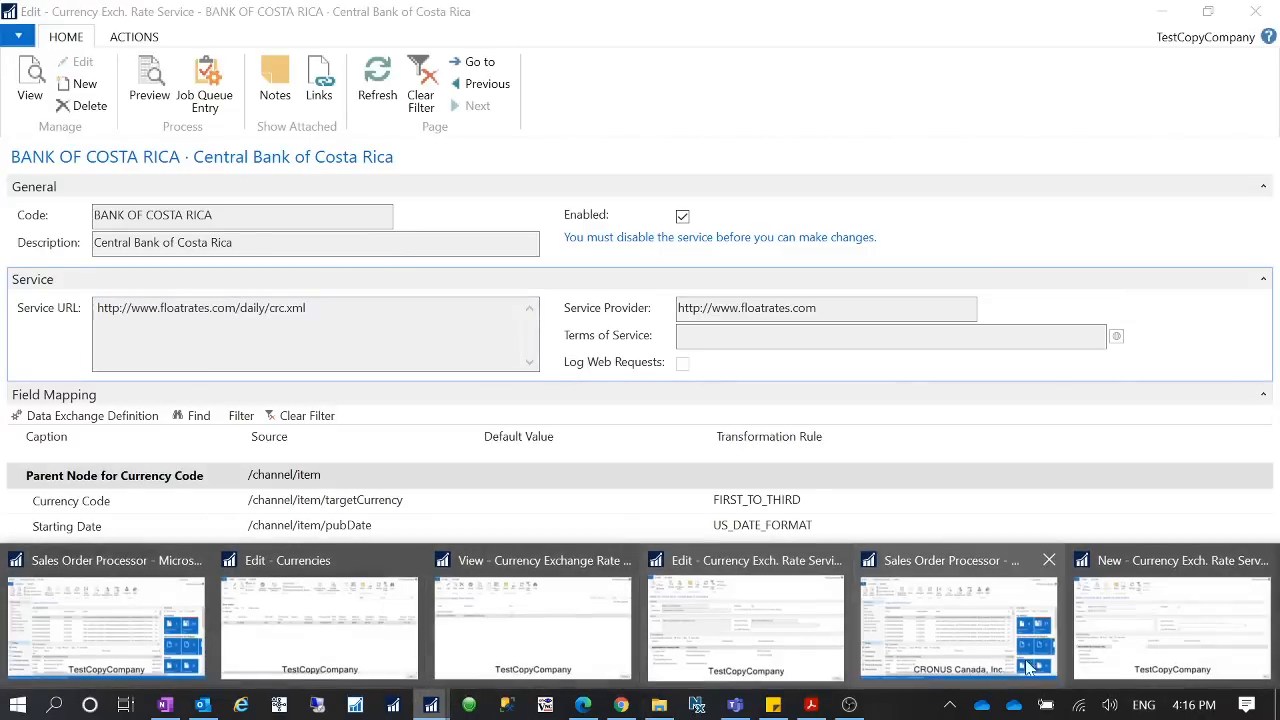
left_click(1108, 652)
key("ctrl+v")
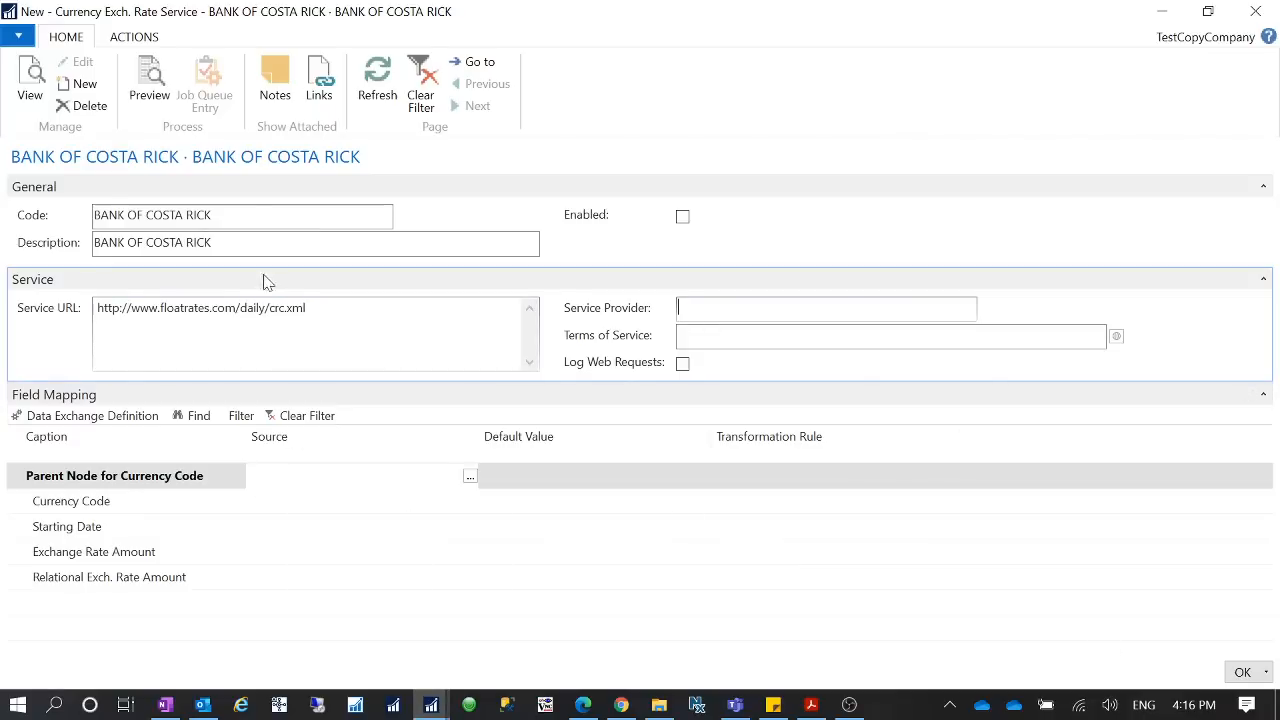
Map the Parent Node for Currency Code to the feed's item element, widening the Example Value column in the source selection
left_click(380, 476)
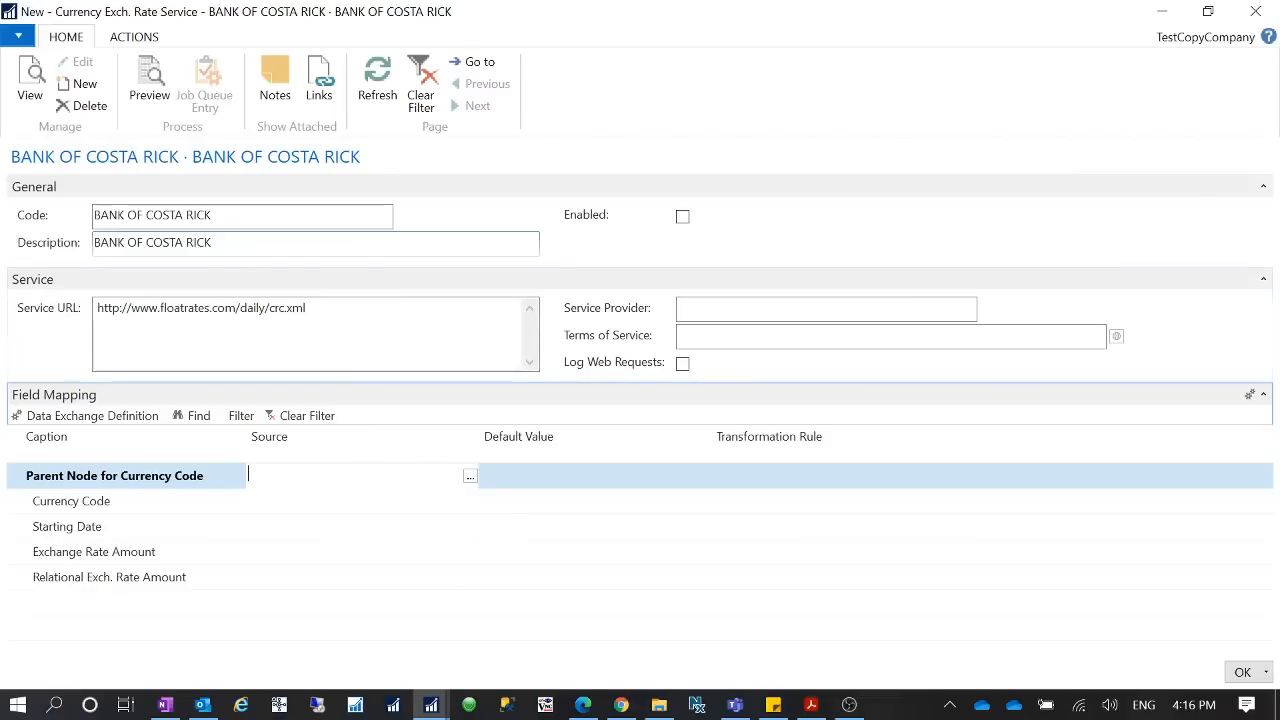
left_click(470, 476)
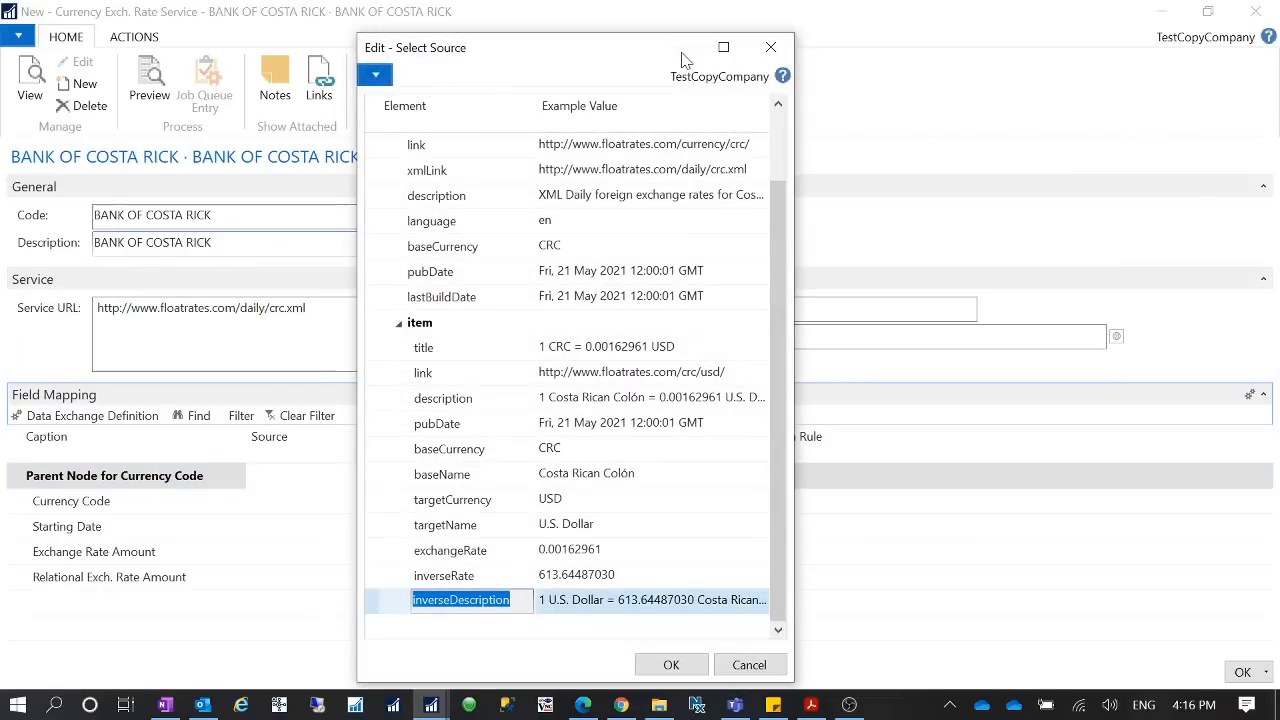
left_click(723, 47)
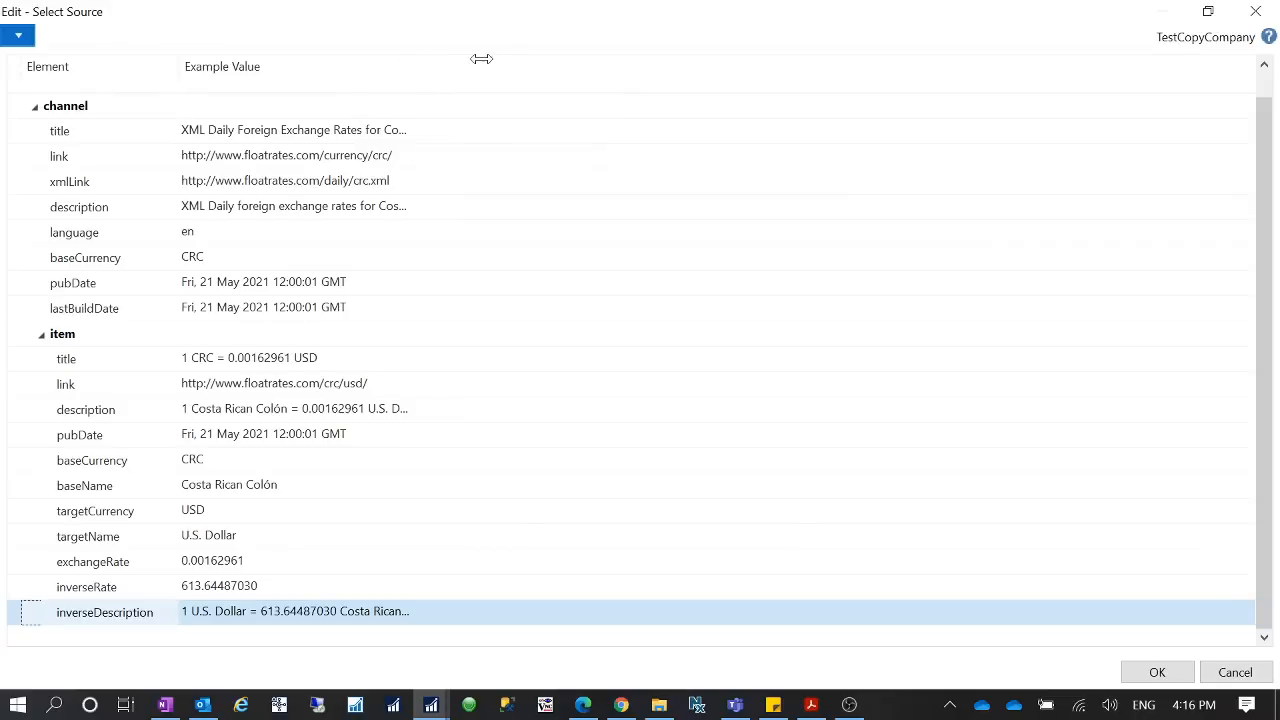
left_click_drag(411, 58, 487, 59)
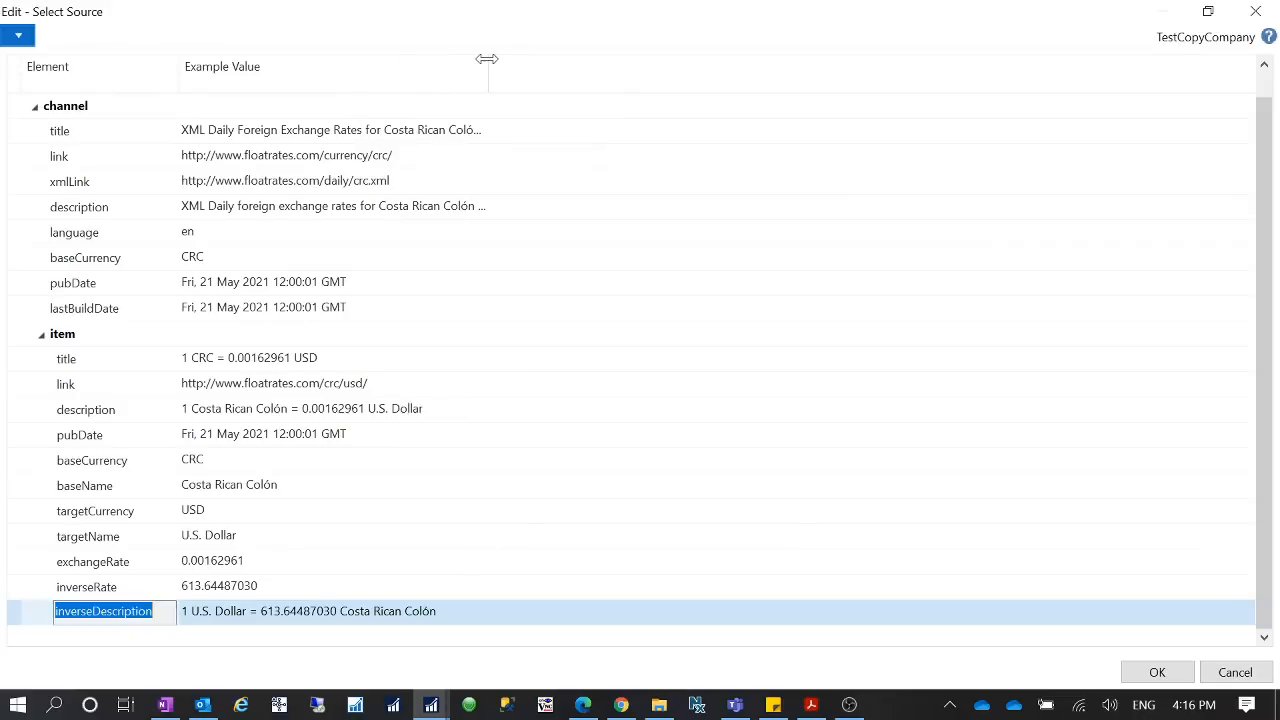
left_click(82, 340)
left_click(1175, 668)
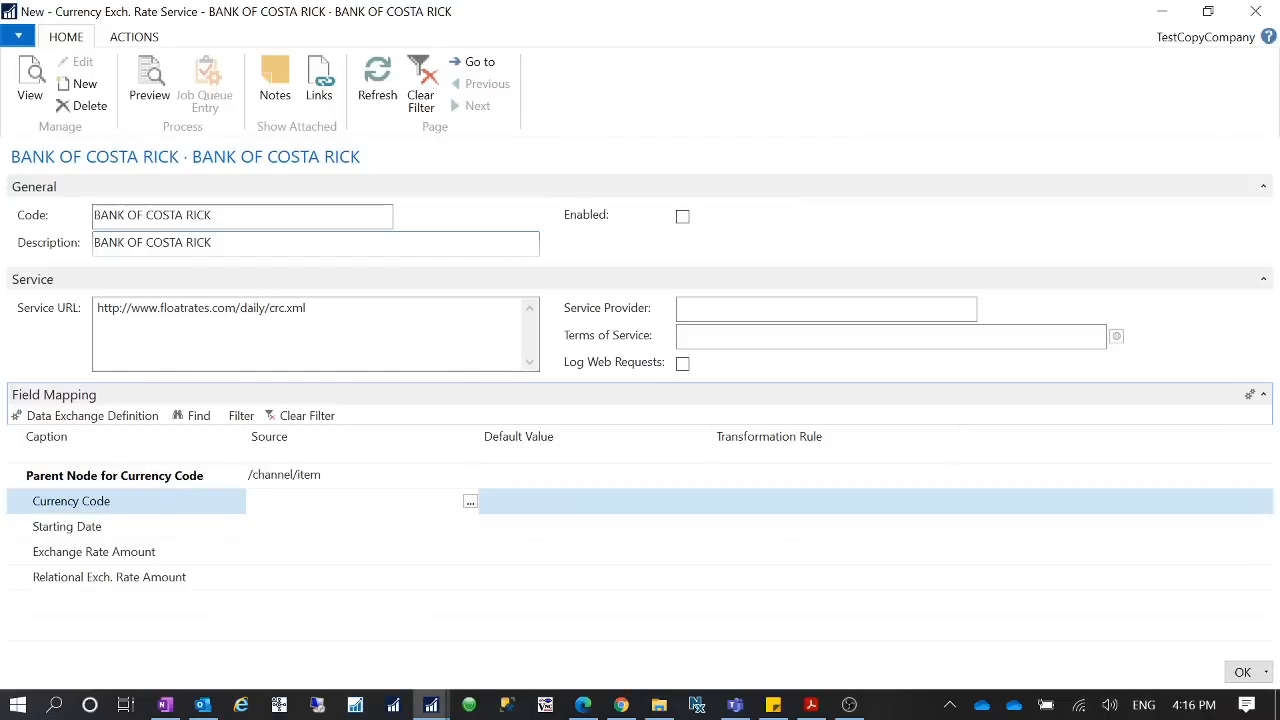
Map the Currency Code source to the targetCurrency element under item
left_click(471, 503)
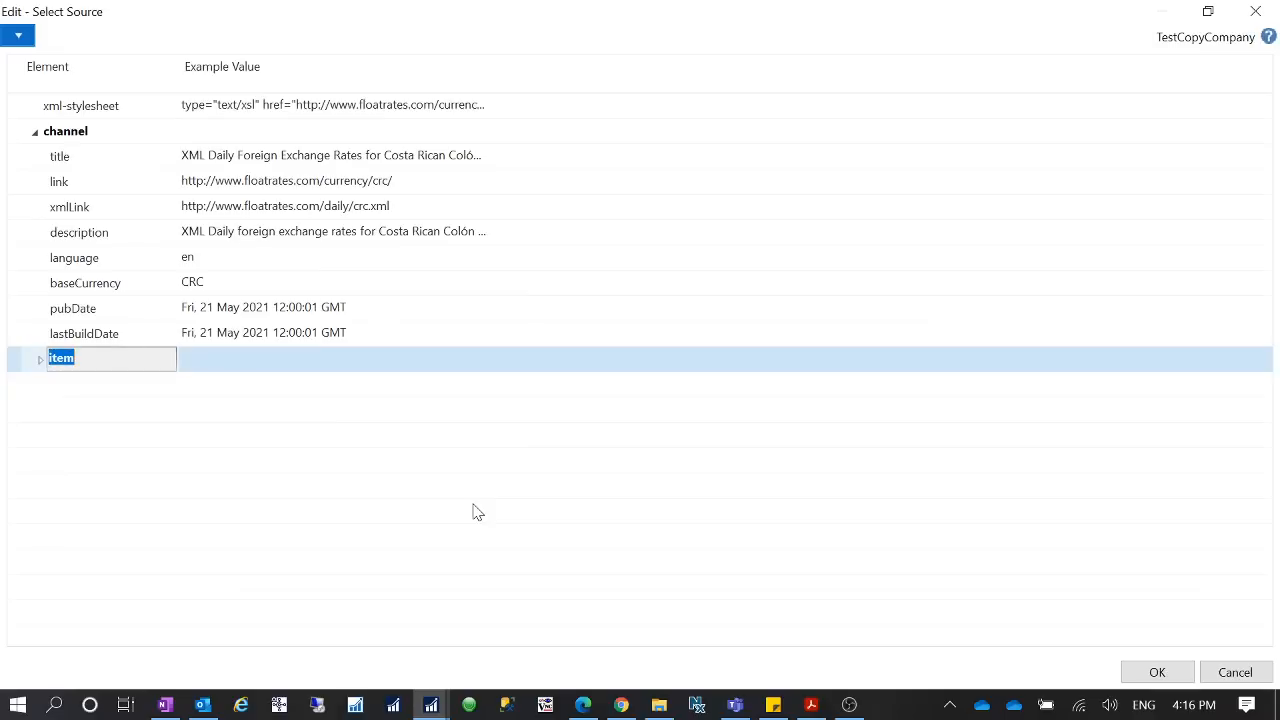
left_click(41, 362)
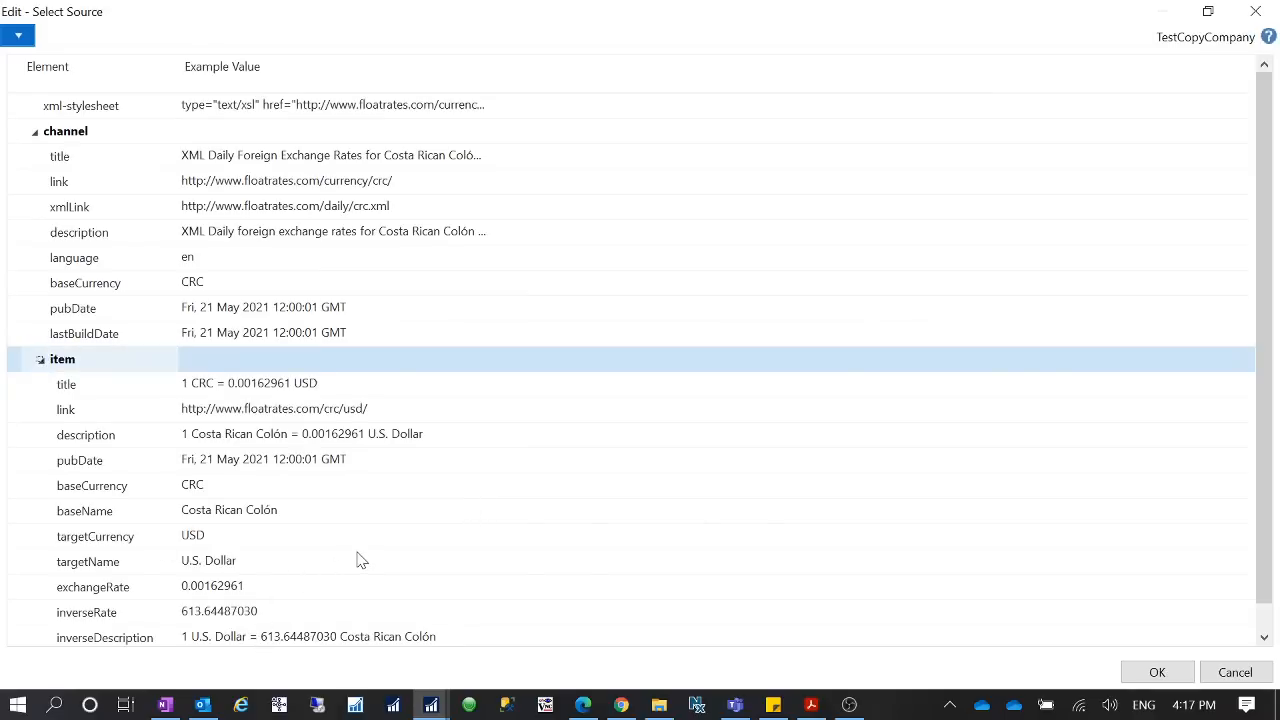
left_click(160, 540)
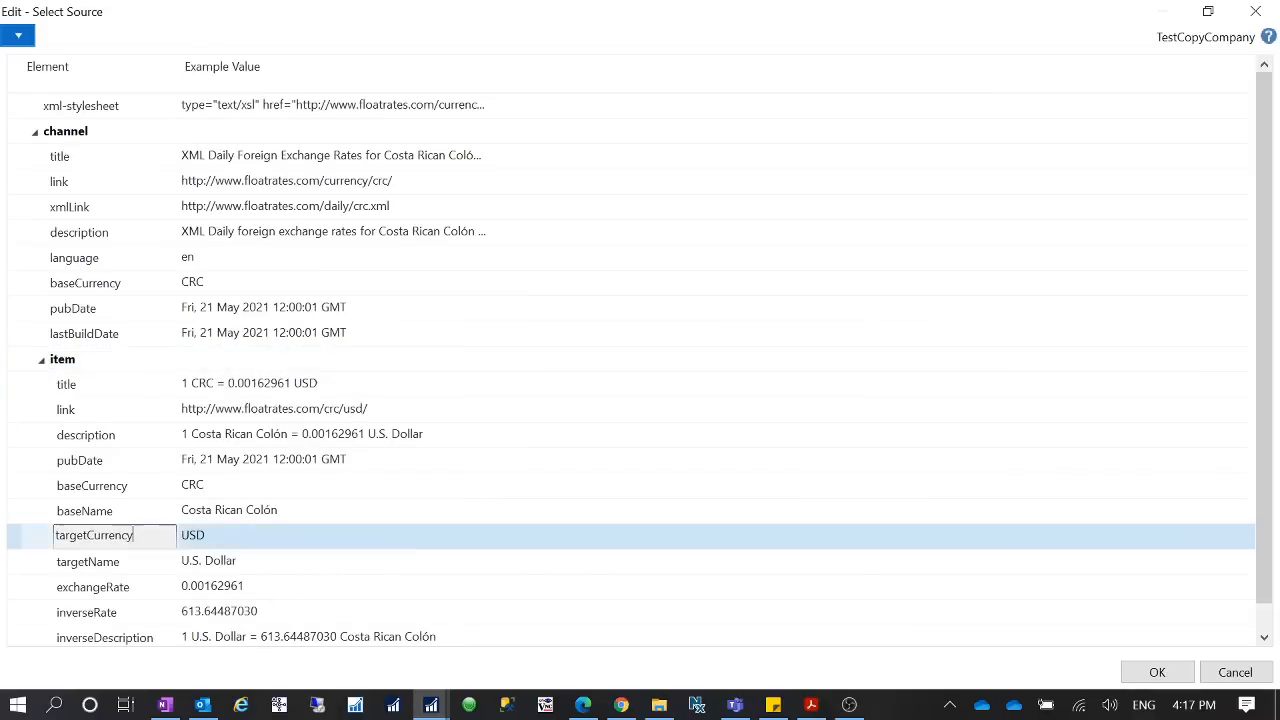
left_click(1157, 672)
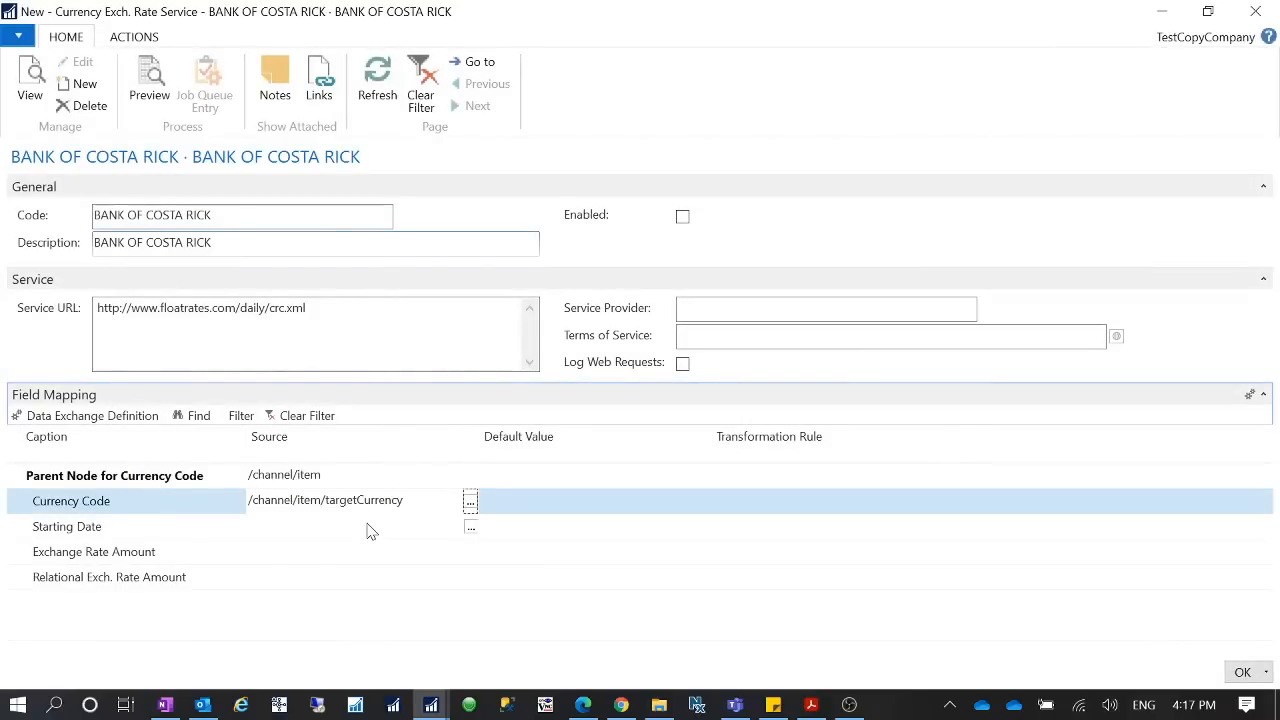
Map the Starting Date source to the pubDate element under item
left_click(370, 530)
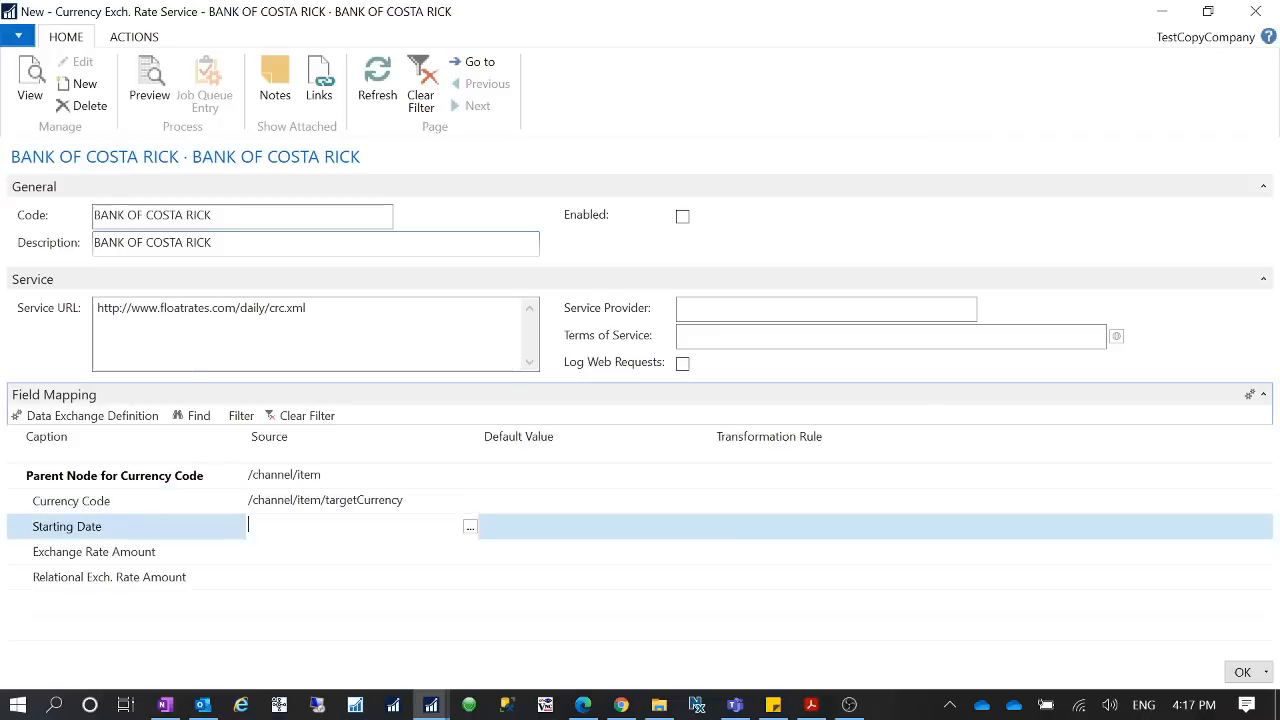
left_click(470, 526)
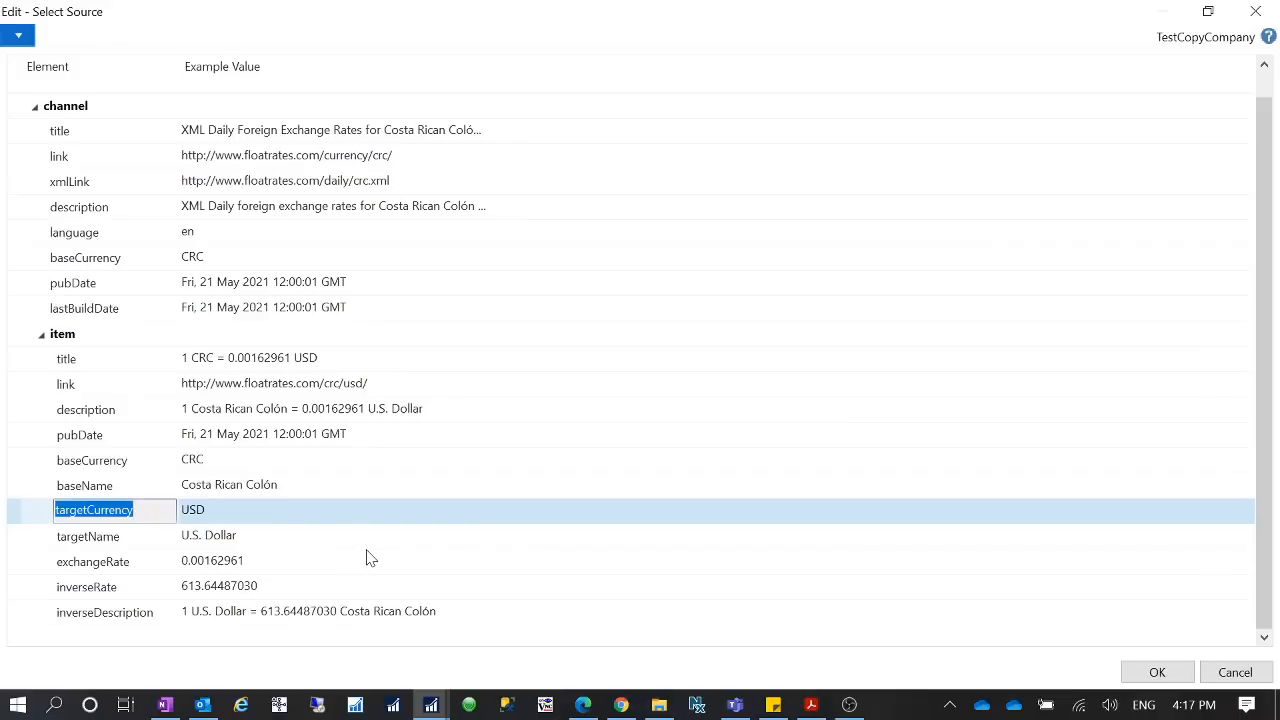
left_click(100, 434)
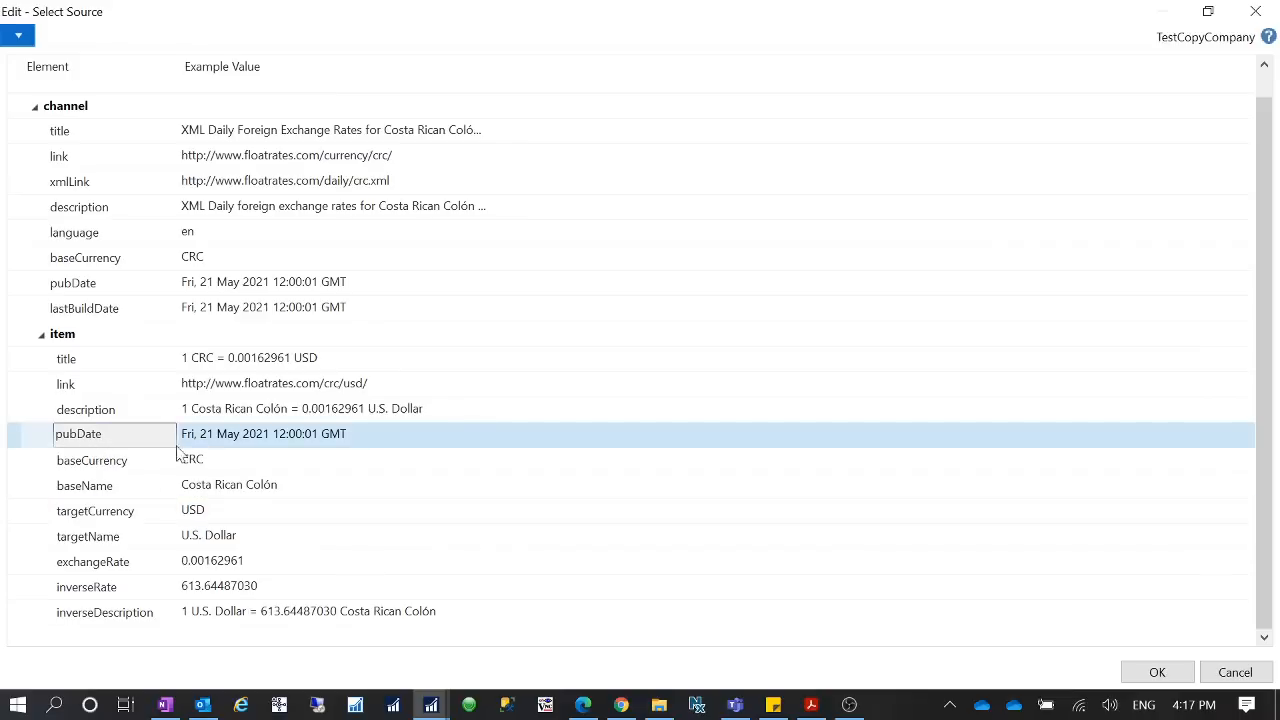
left_click(1157, 672)
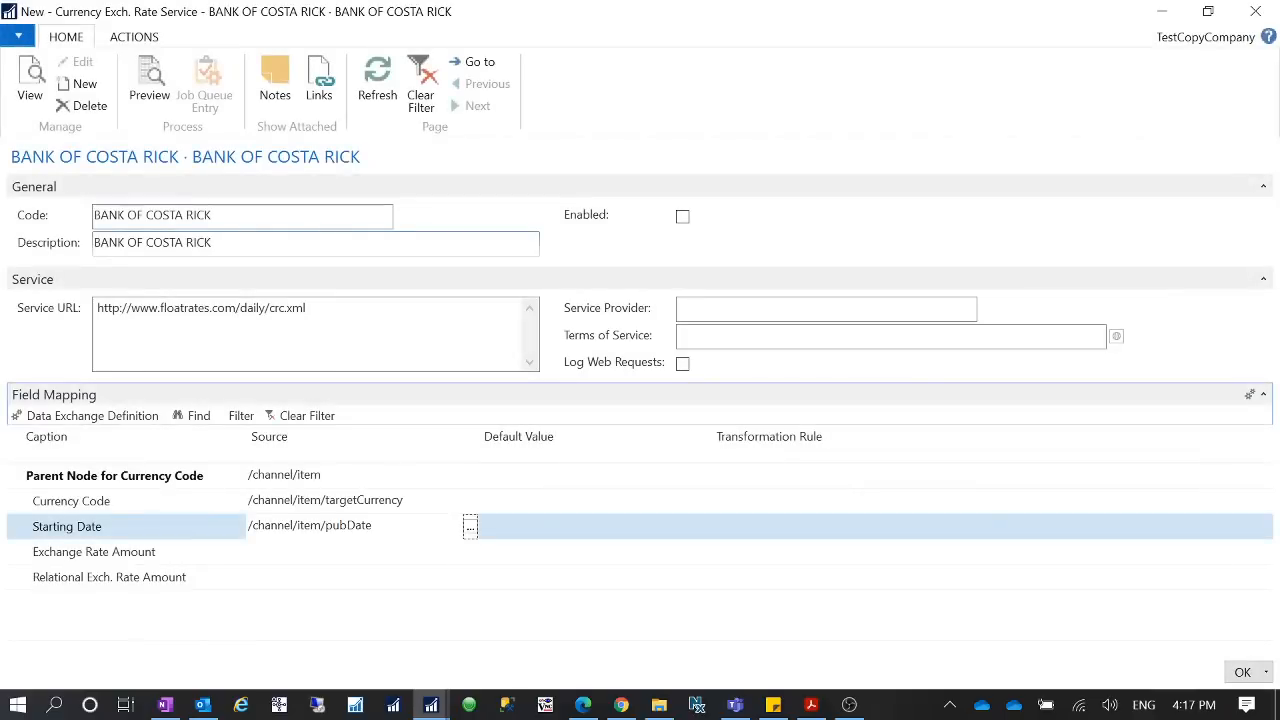
Set the Exchange Rate Amount's default value to 1, leaving its source and transformation rule empty
left_click(343, 550)
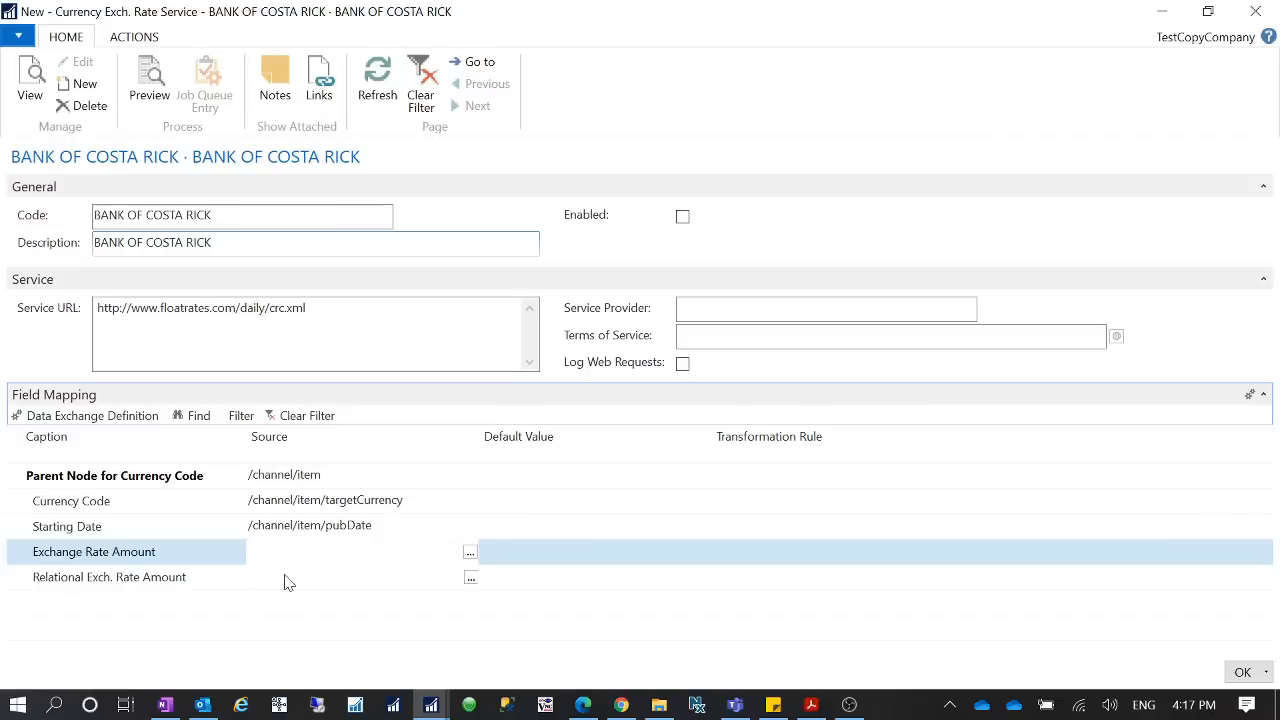
key("Tab")
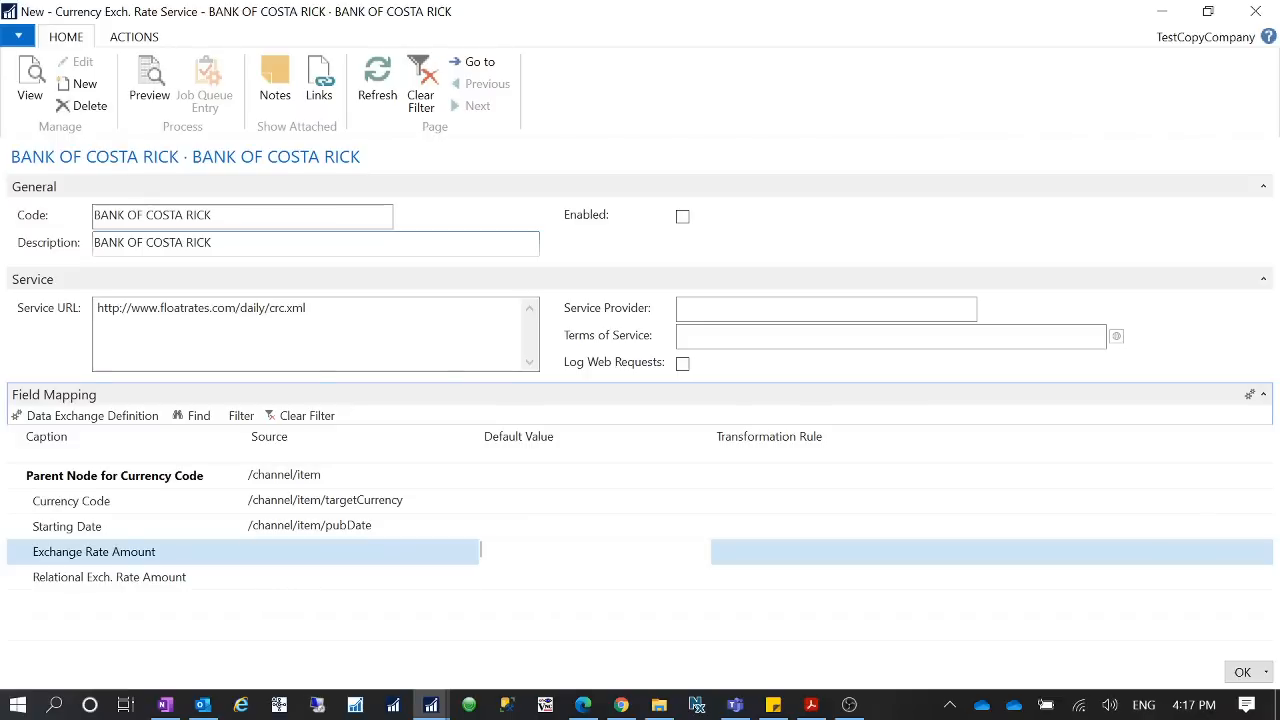
key("Tab")
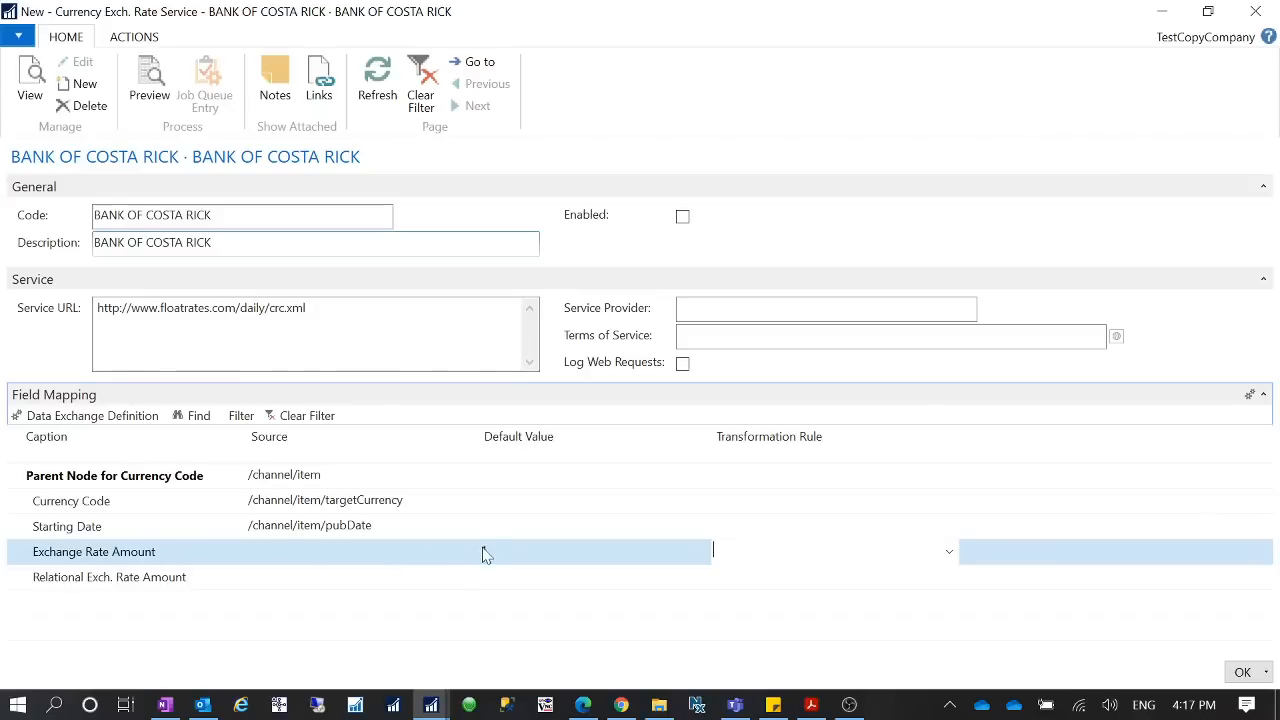
key("Tab")
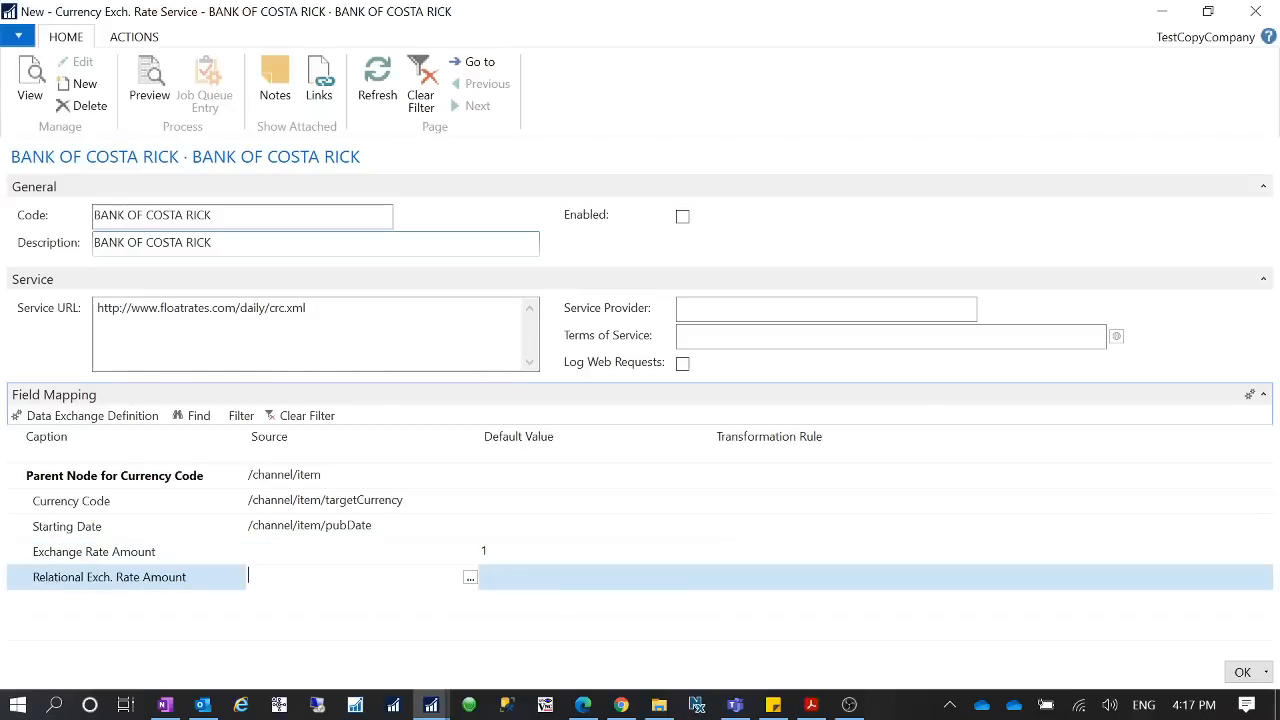
Map the Relational Exch. Rate Amount source to the inverseRate element under item
left_click(470, 578)
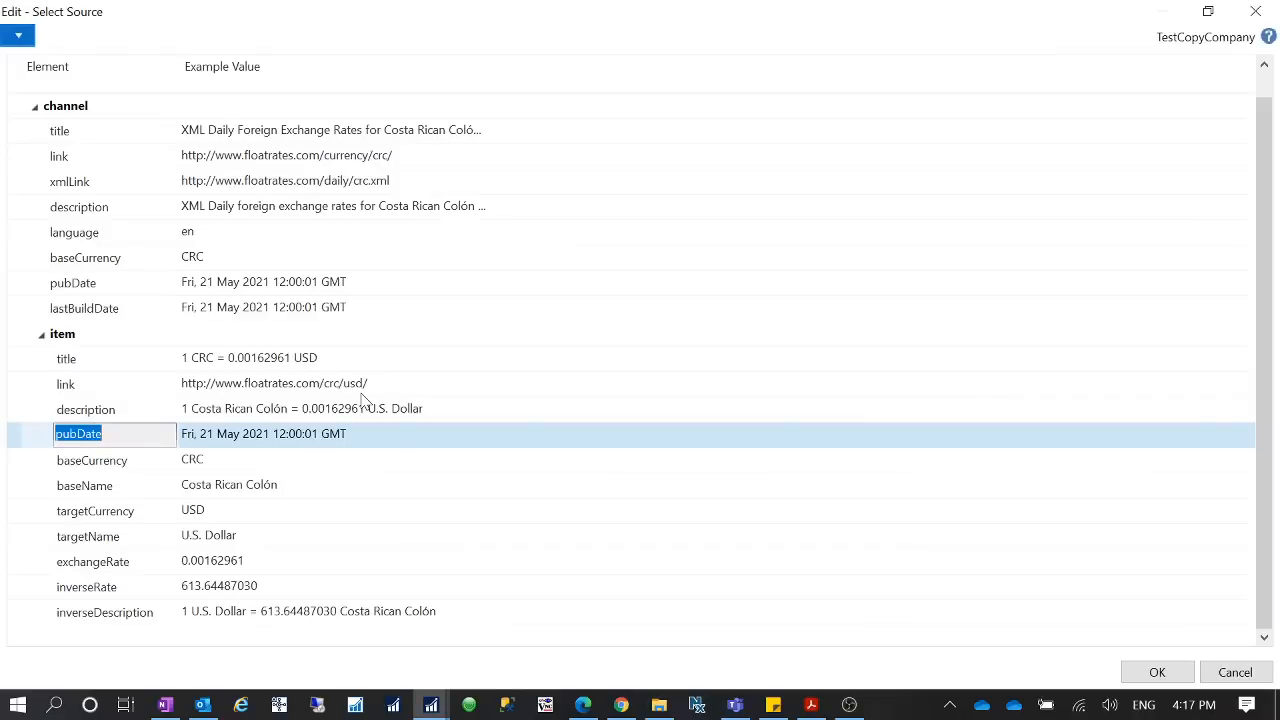
left_click(142, 592)
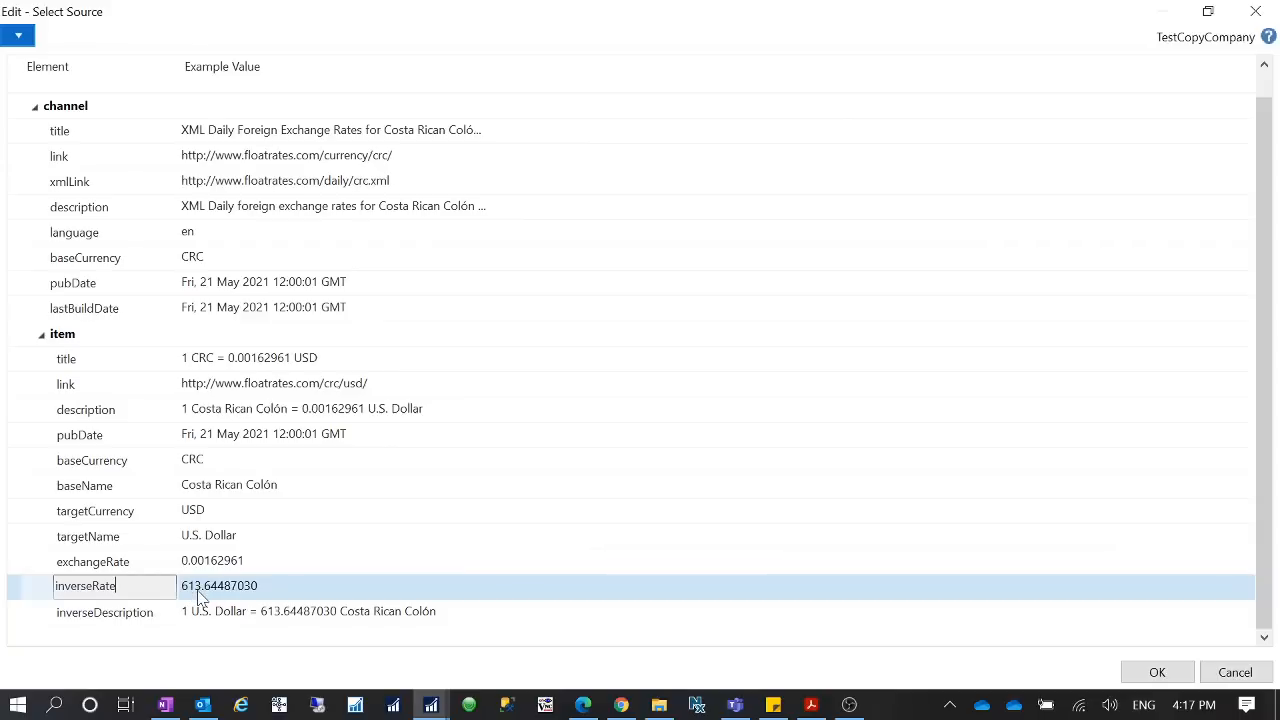
left_click(1157, 672)
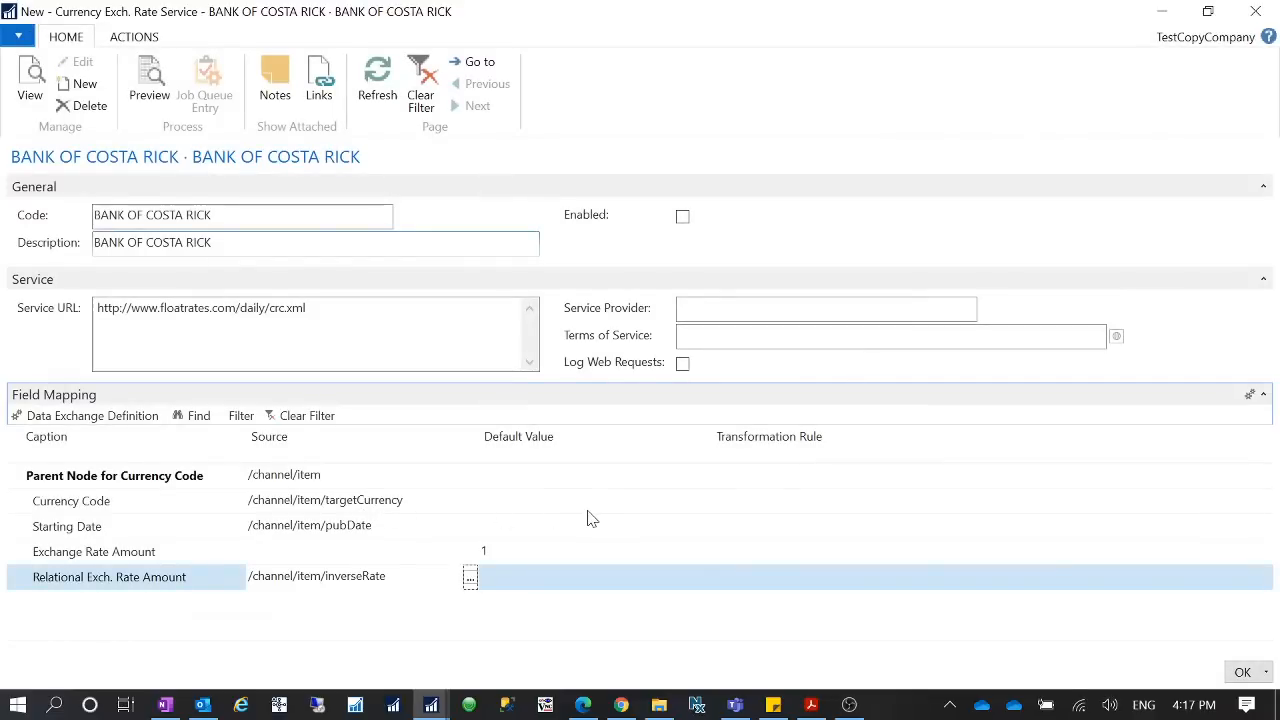
key("Tab")
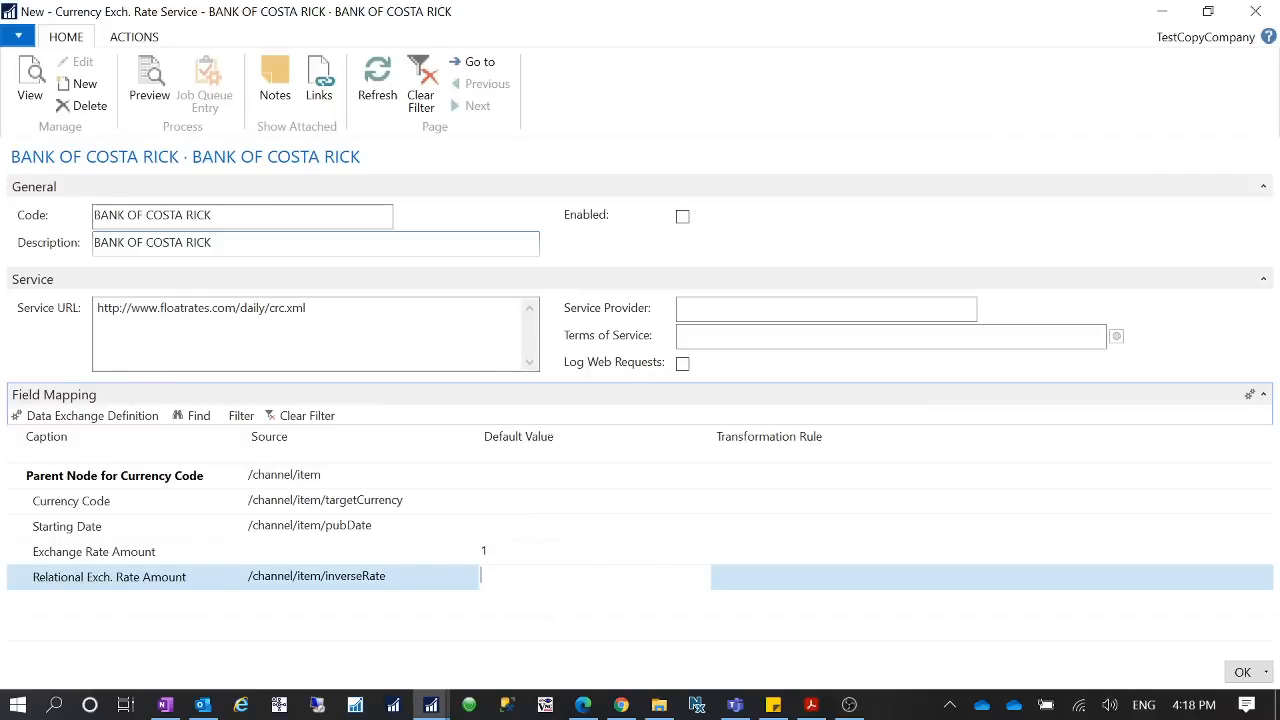
Open the Windows Calculator and place its window beside the field mapping
left_click(55, 705)
type("cal")
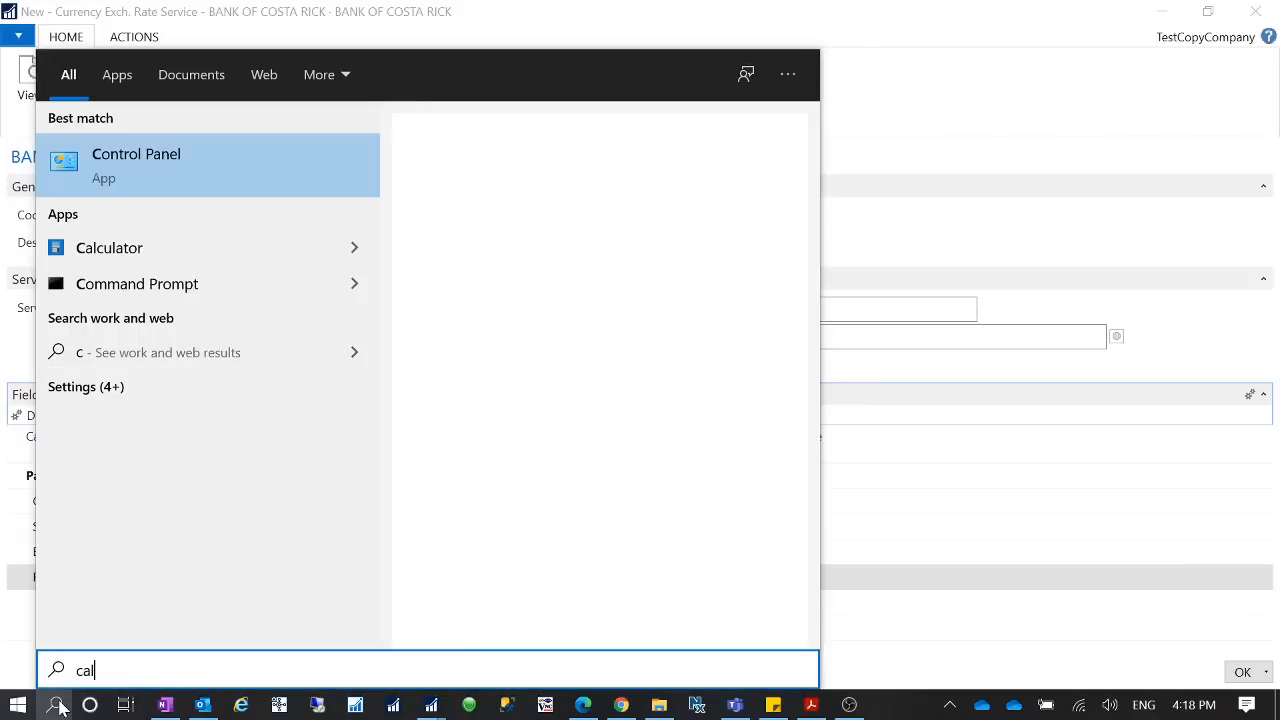
left_click(706, 324)
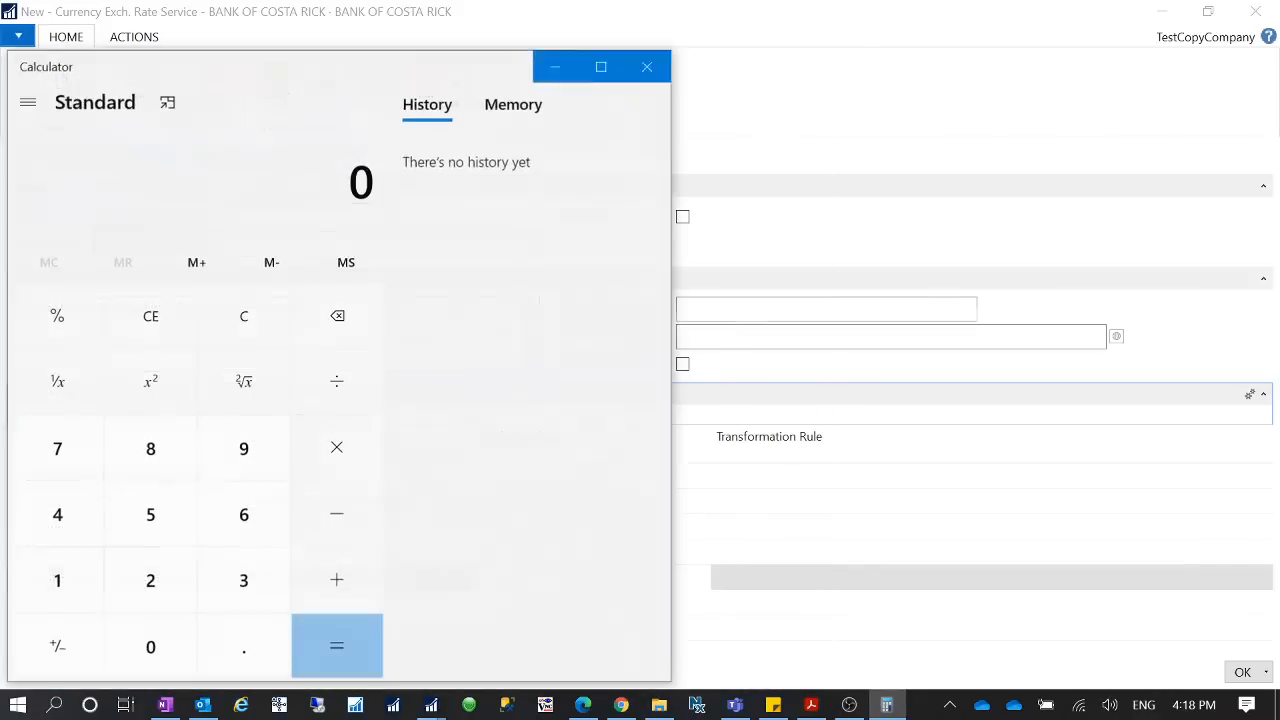
left_click_drag(400, 72, 1275, 95)
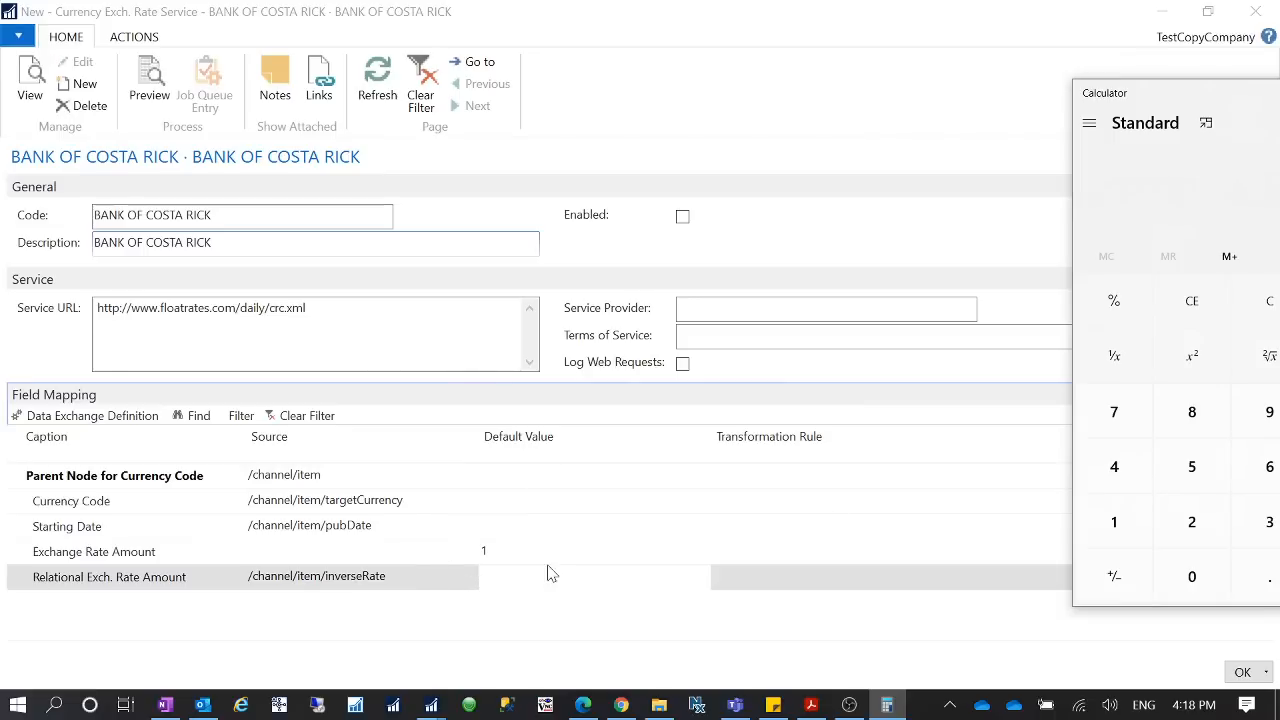
Clear the Exchange Rate Amount's default value and the Relational Exch. Rate Amount's source
left_click(490, 557)
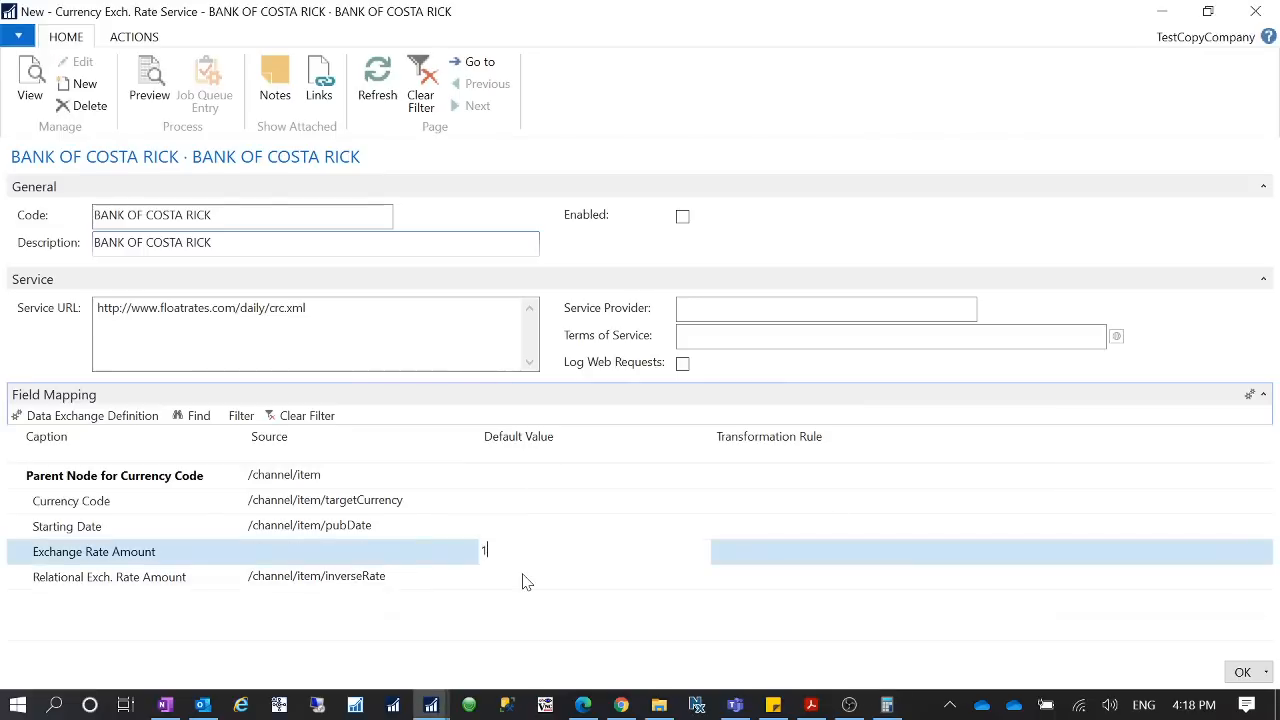
left_click(522, 572)
left_click(508, 558)
left_click(457, 575)
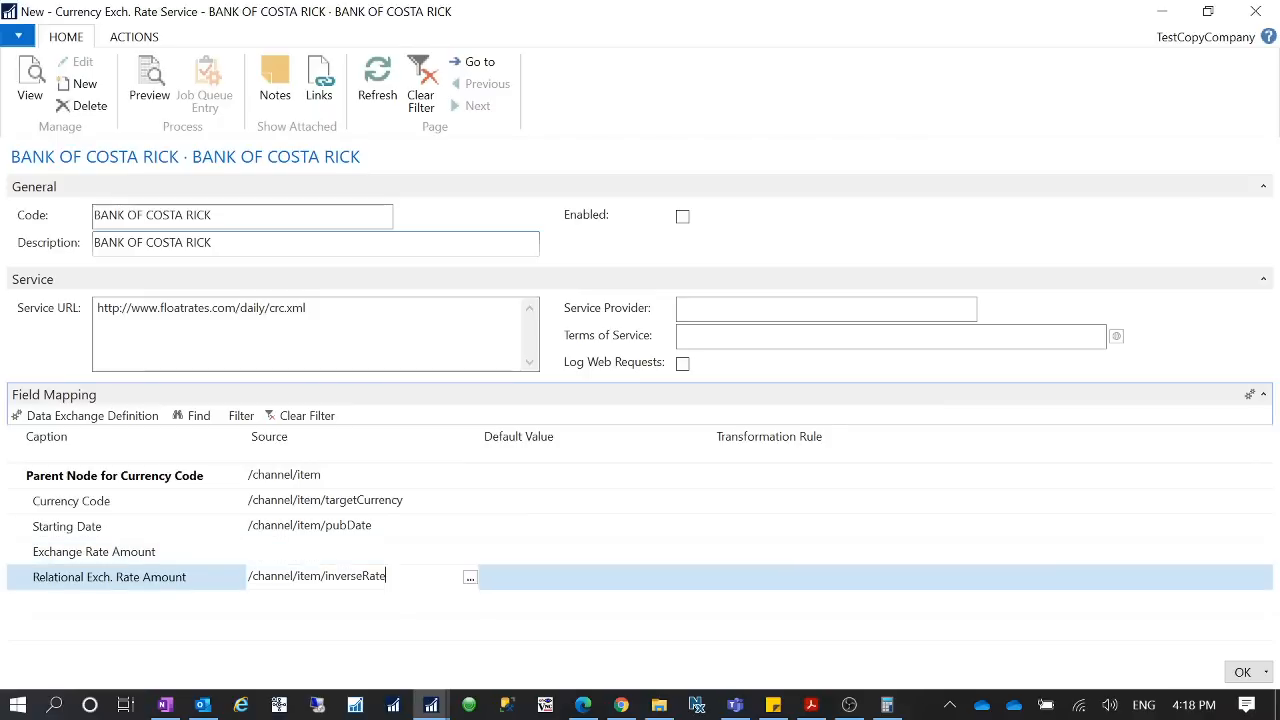
key("BackSpace")
key("BackSpace")
key("BackSpace")
key("BackSpace")
key("BackSpace")
key("BackSpace")
key("BackSpace")
key("BackSpace")
key("BackSpace")
key("BackSpace")
key("BackSpace")
key("BackSpace")
key("BackSpace")
key("BackSpace")
key("BackSpace")
key("BackSpace")
key("BackSpace")
key("BackSpace")
key("BackSpace")
key("BackSpace")
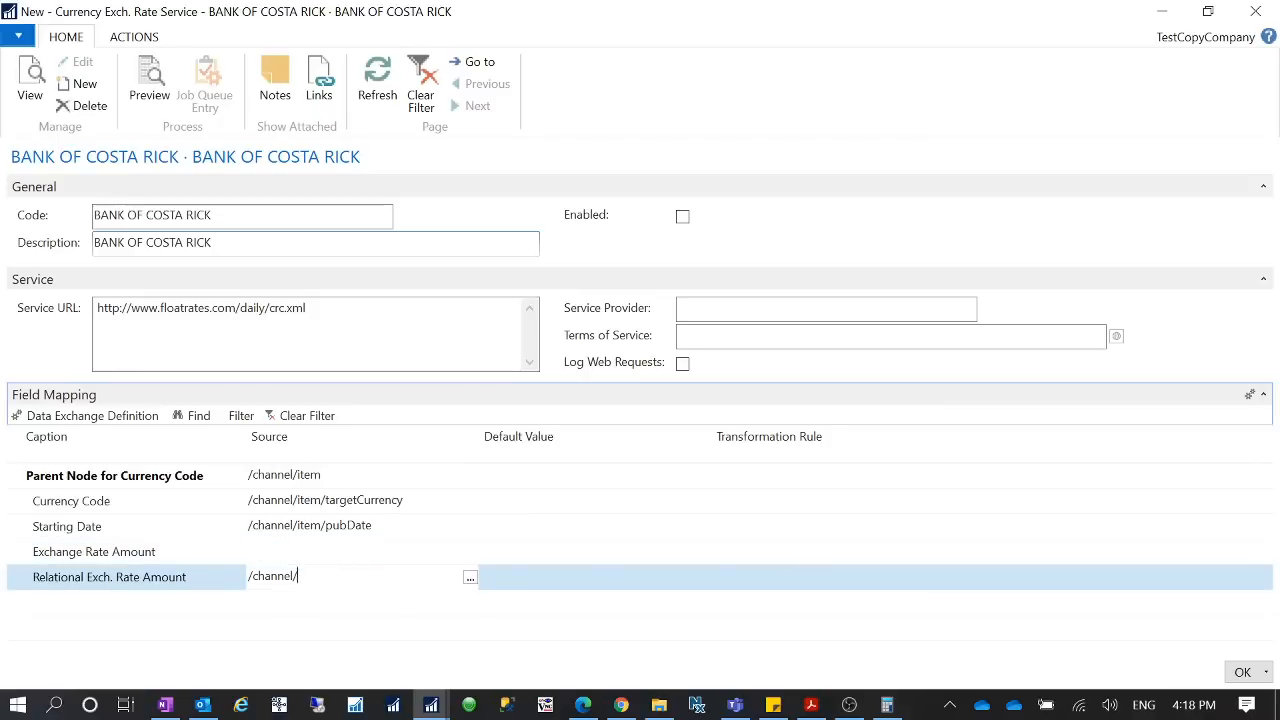
key("Tab")
Map the Exchange Rate Amount source to the exchangeRate element under item
left_click(370, 549)
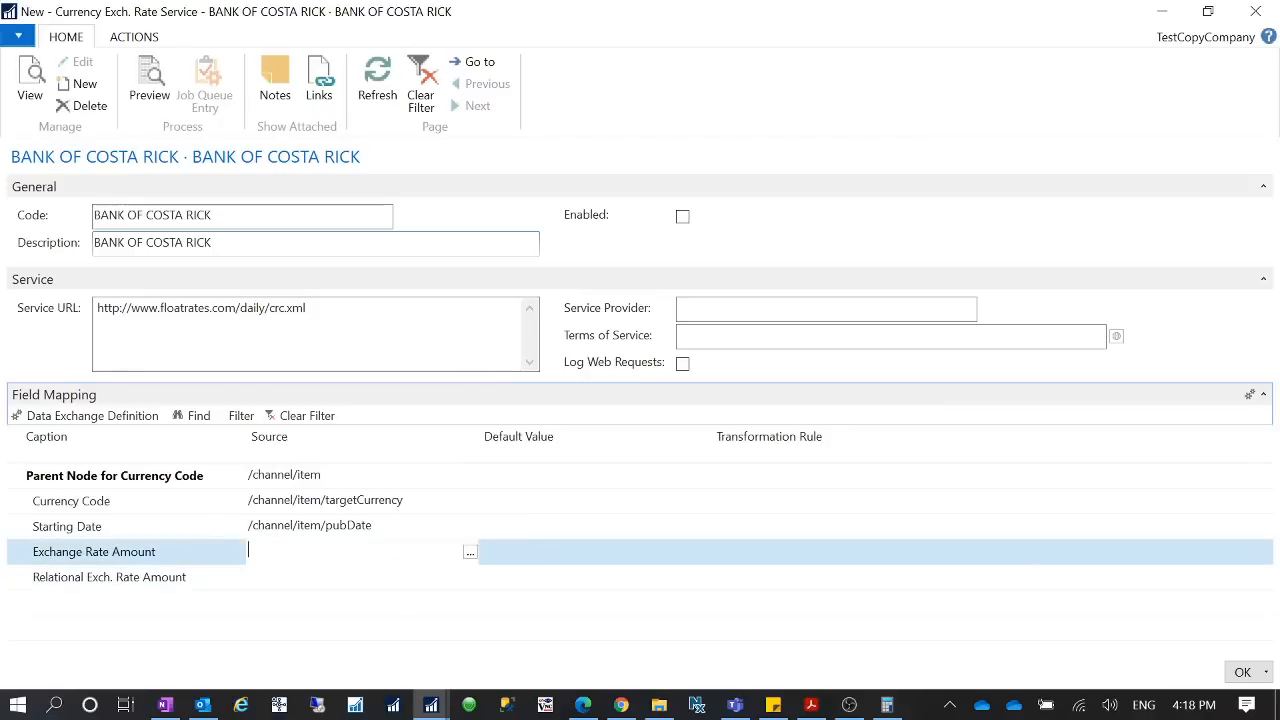
left_click(469, 553)
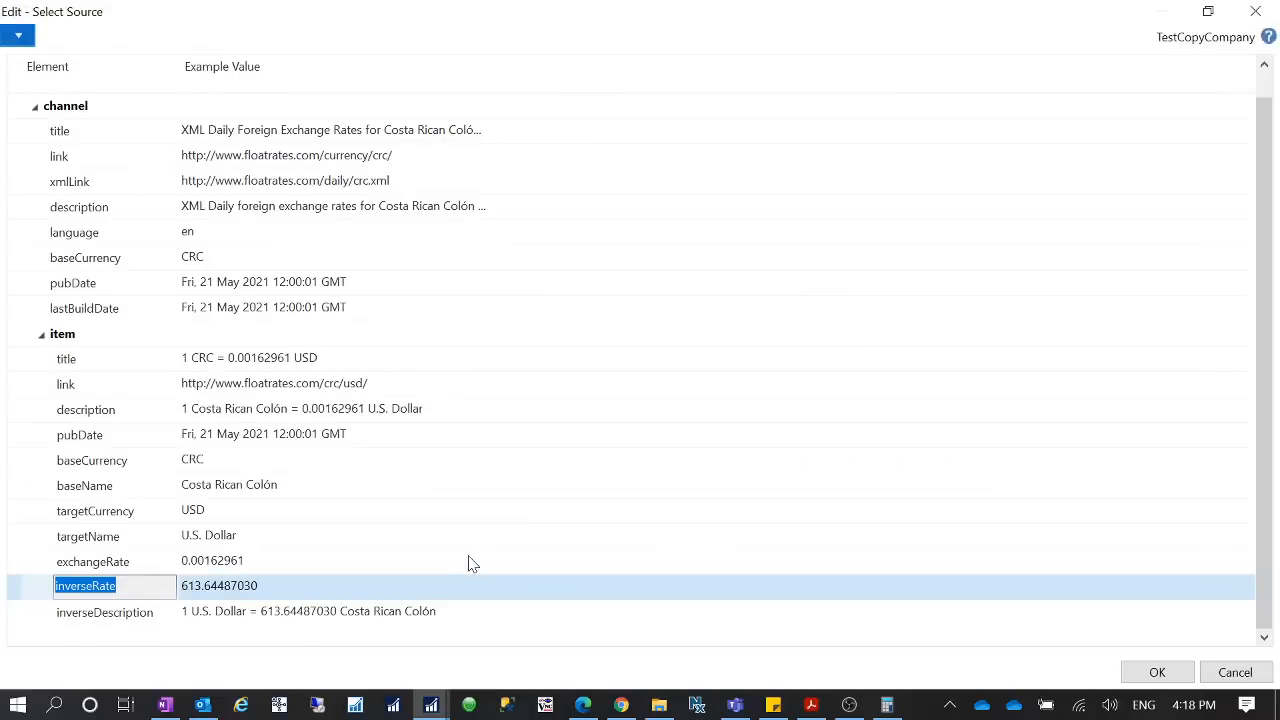
left_click(149, 563)
left_click(1157, 672)
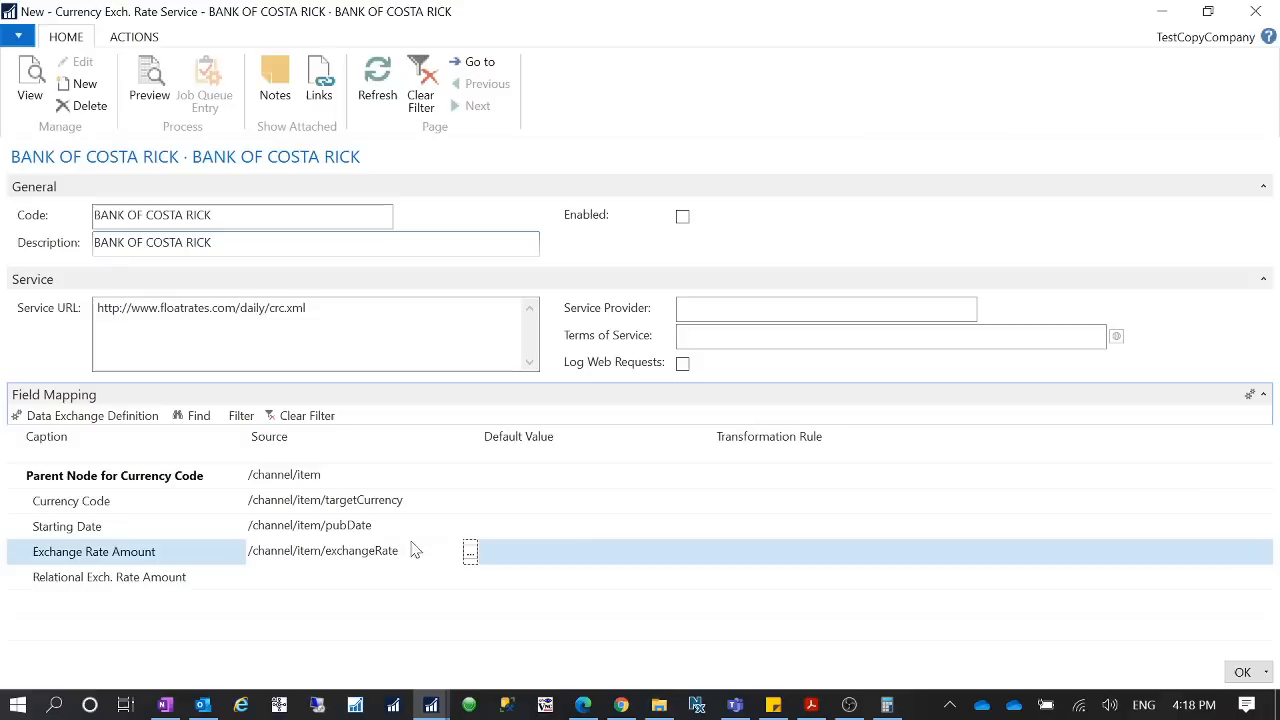
Set the Relational Exch. Rate Amount's default value to 1, leaving its source and transformation rule empty
left_click(349, 582)
key("Tab")
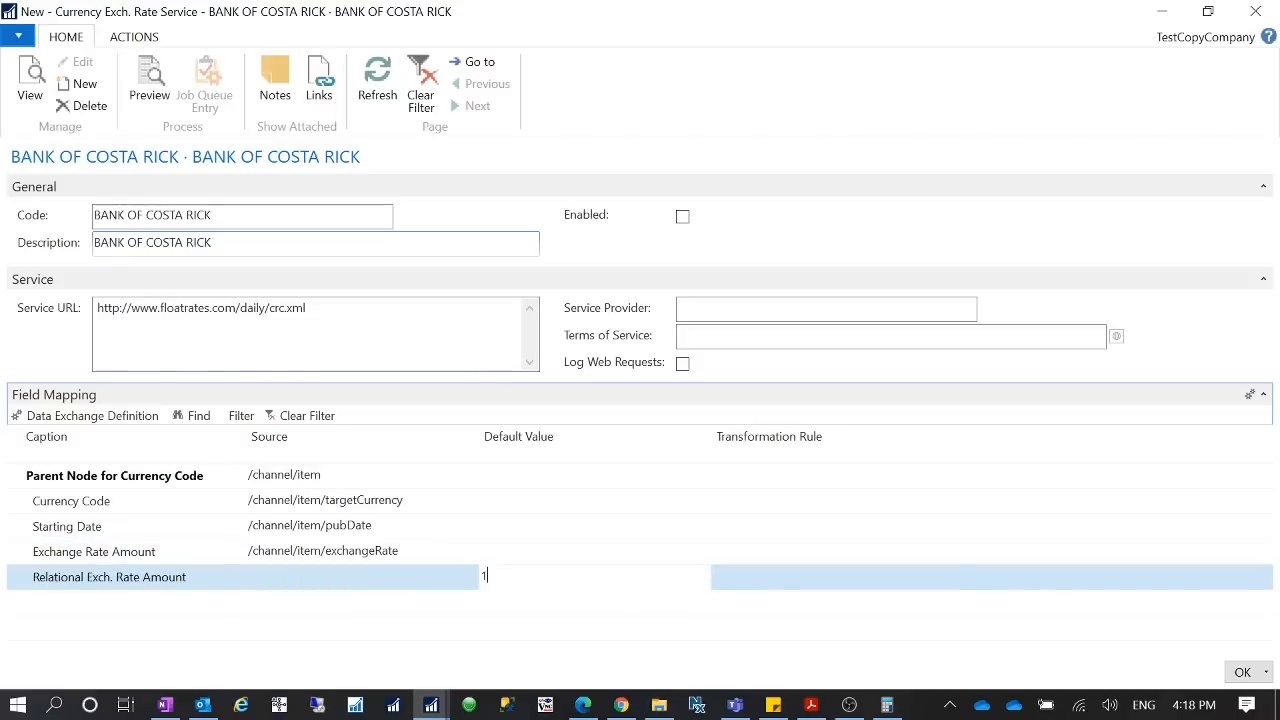
key("Tab")
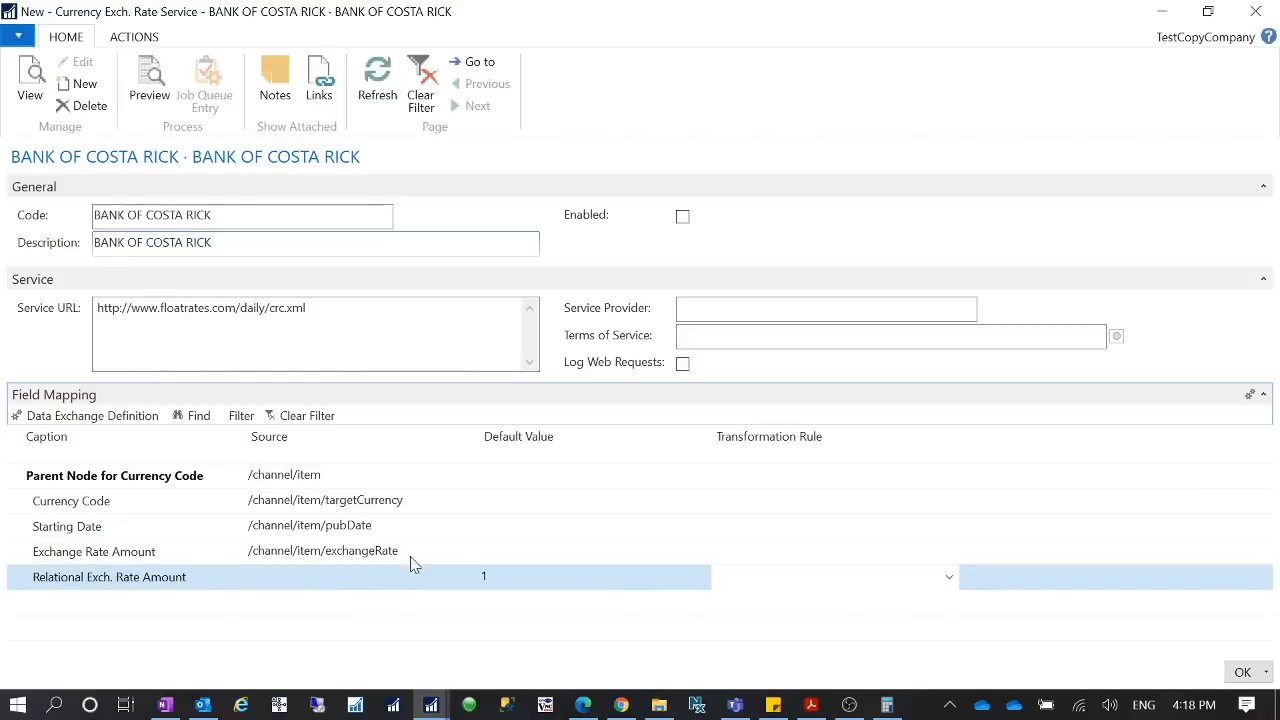
Open the Exchange Rate Amount's source selection and place Calculator beside the example rates
left_click(410, 558)
left_click(469, 553)
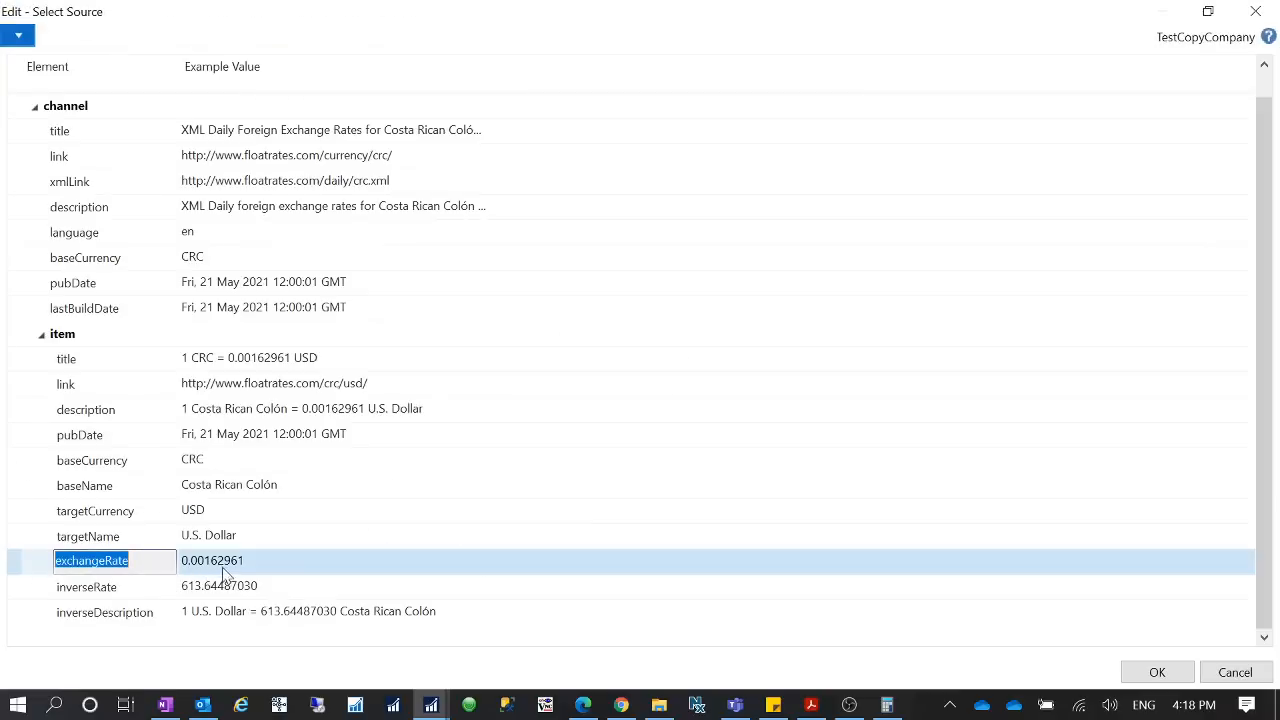
key("XF86Calculator")
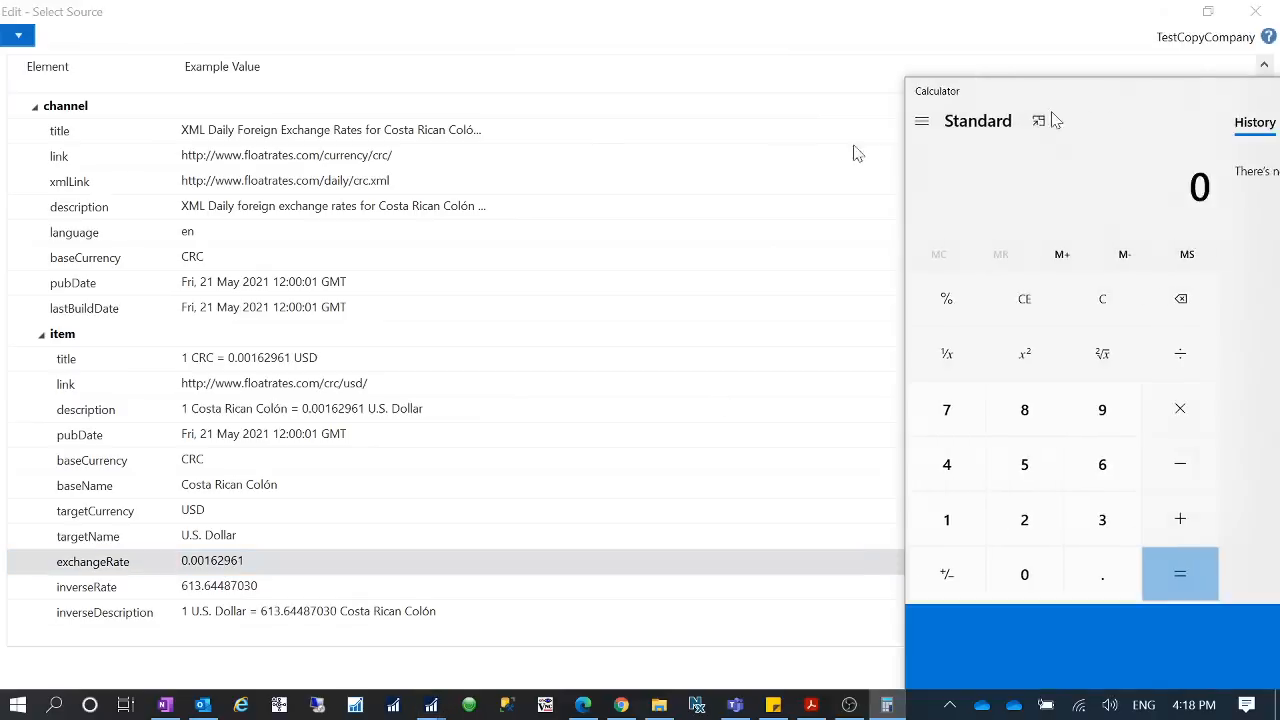
left_click_drag(691, 94, 907, 48)
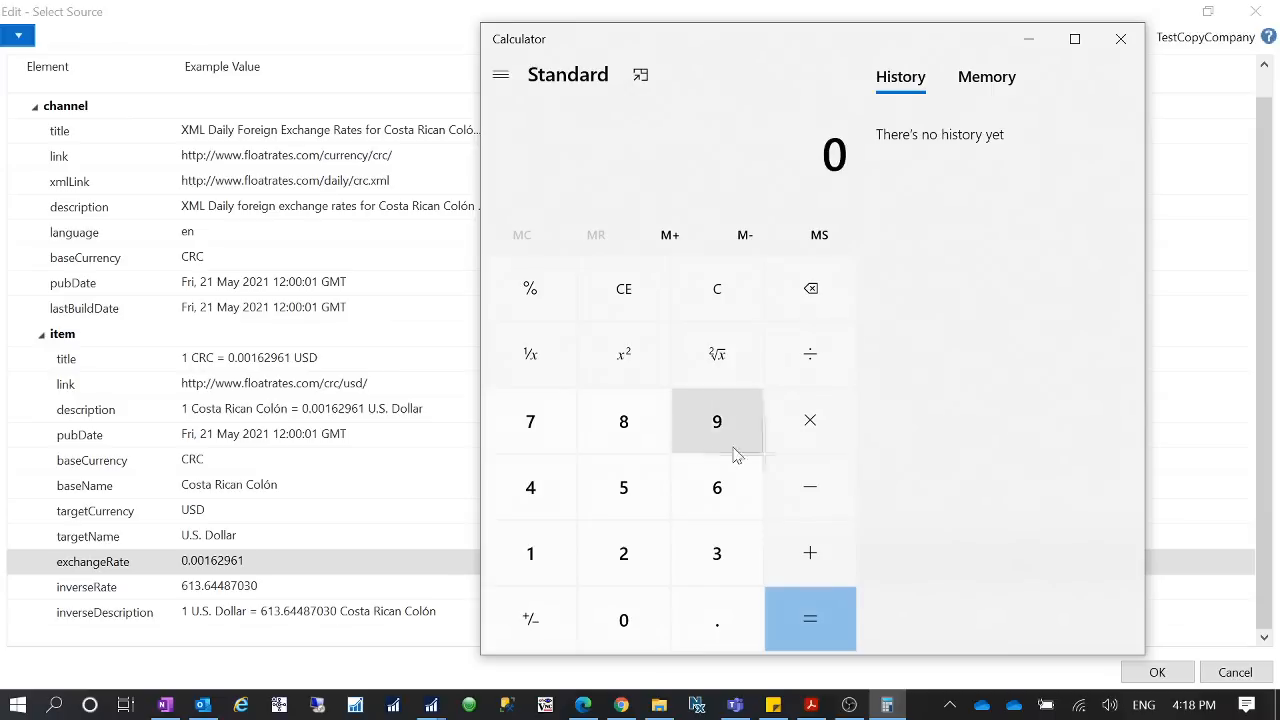
Calculate 1 ÷ 613.6448703 to compare with the exchangeRate example, and close Calculator and the source selection without changes
left_click(534, 563)
left_click(810, 356)
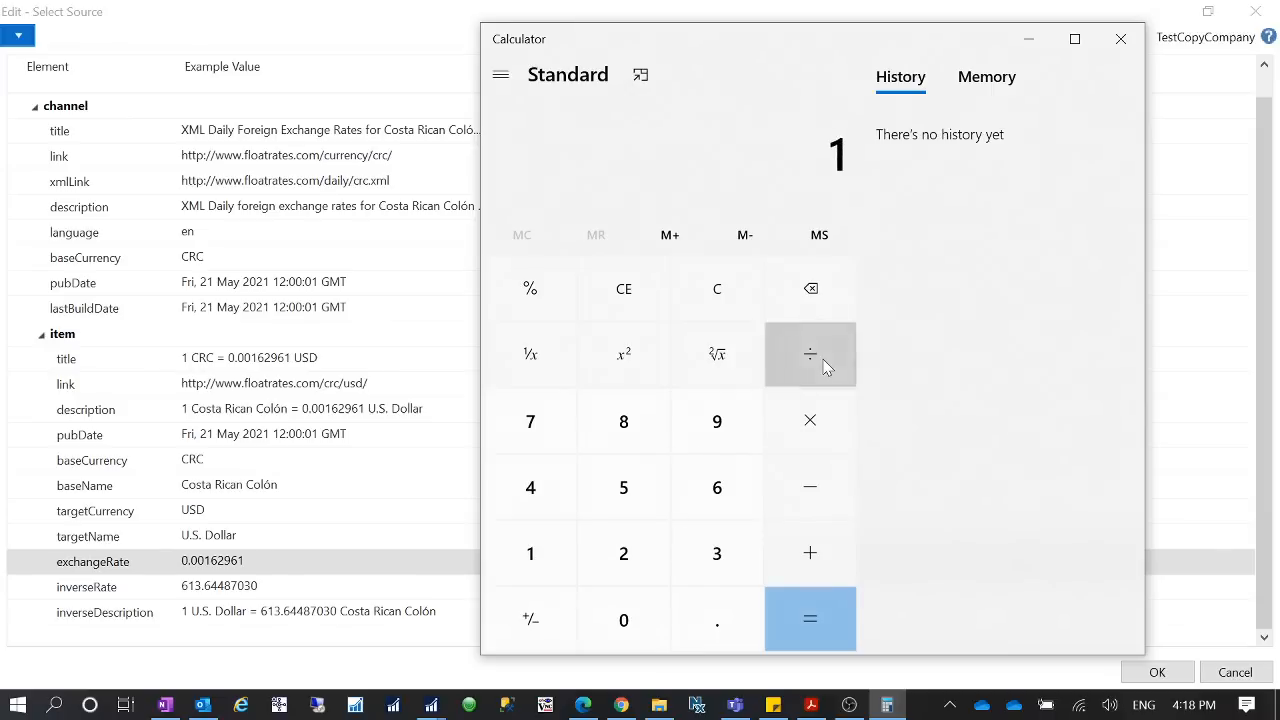
left_click(716, 505)
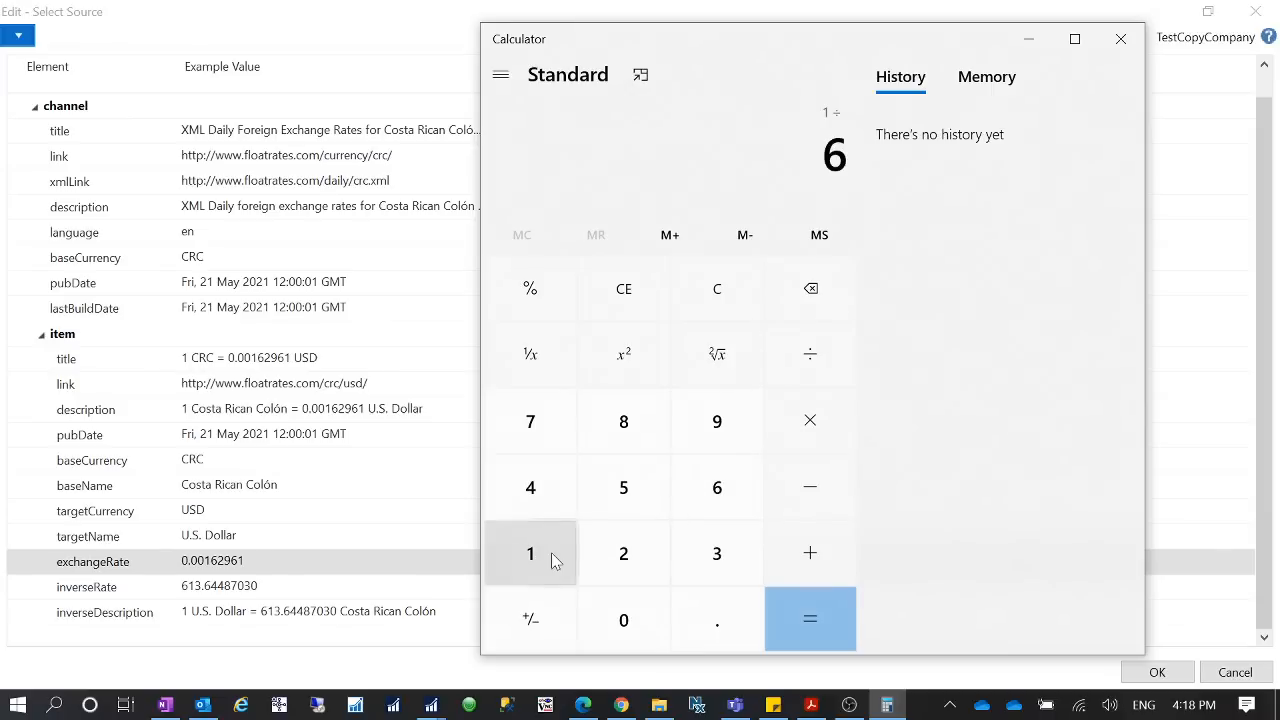
left_click(551, 563)
left_click(712, 562)
left_click(716, 620)
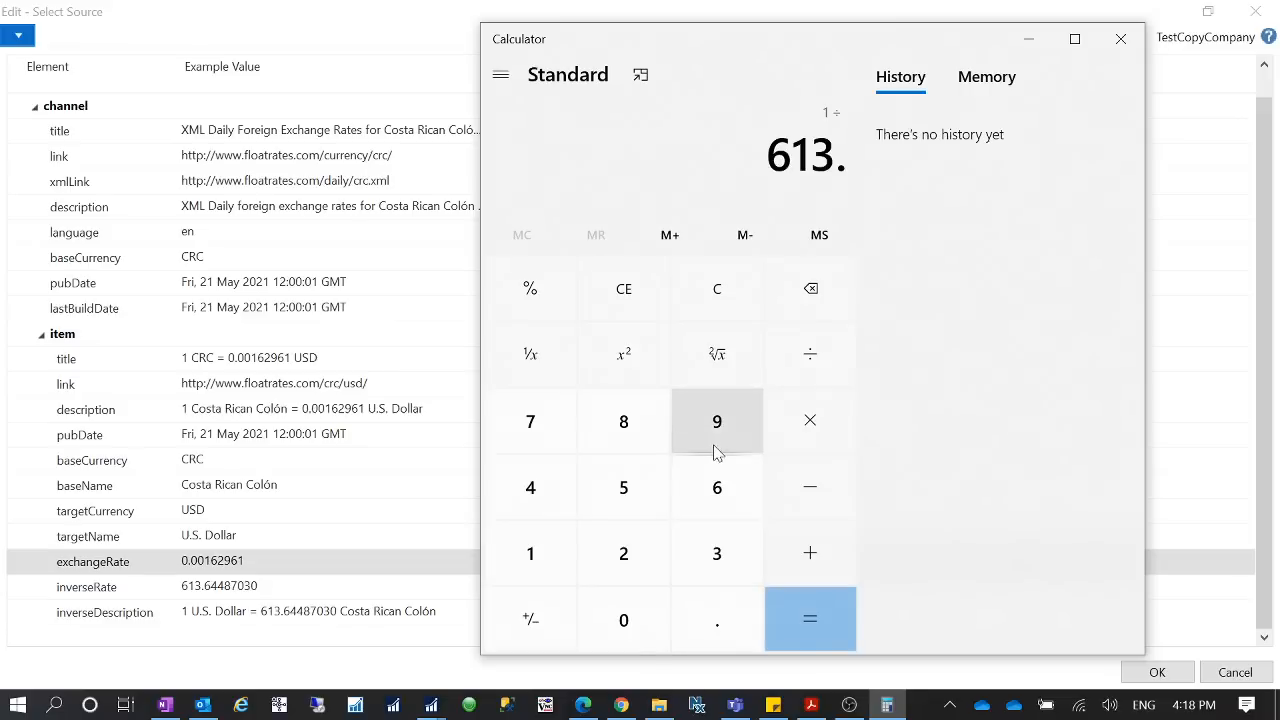
left_click(716, 445)
left_click(810, 288)
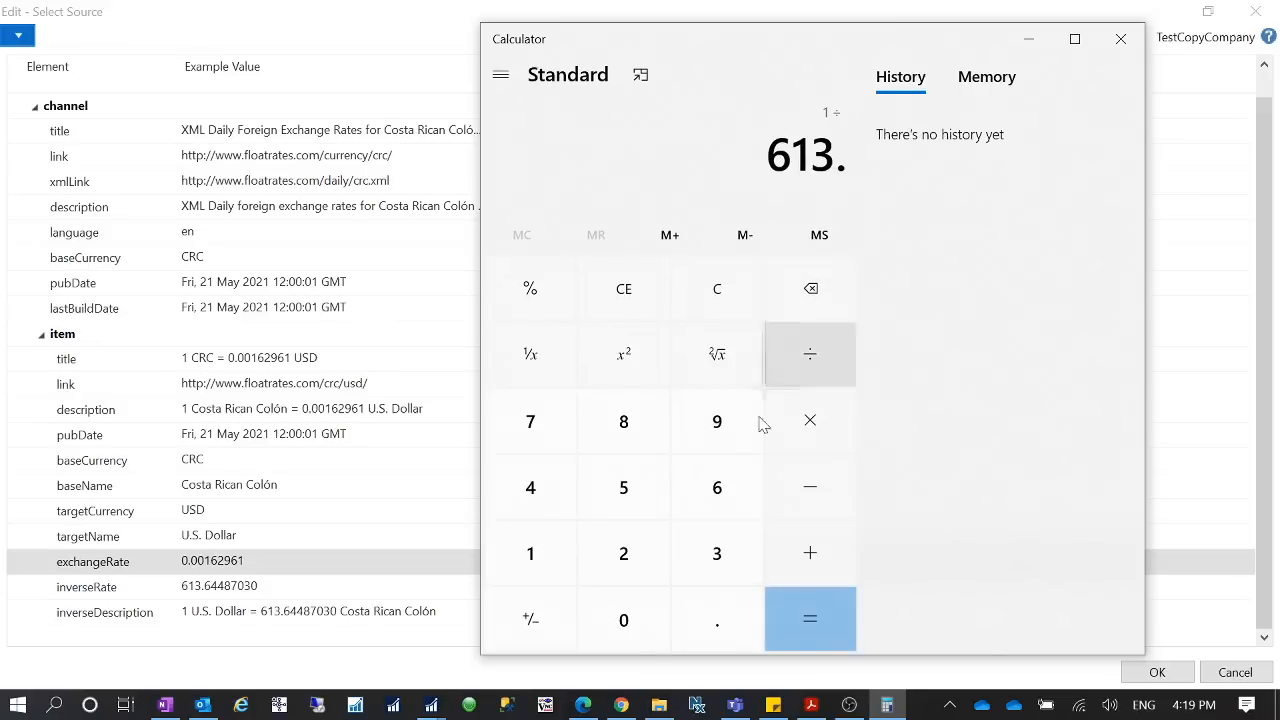
left_click(716, 487)
left_click(550, 500)
left_click(550, 500)
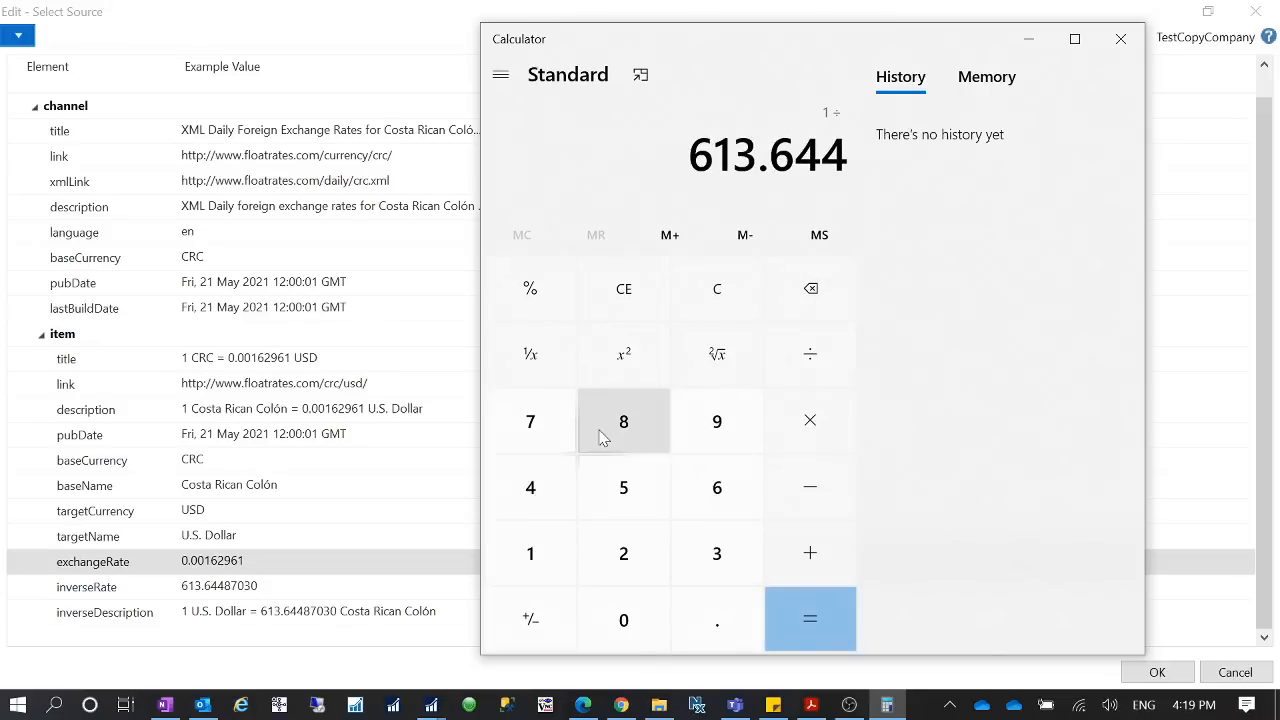
left_click(610, 432)
left_click(550, 440)
left_click(643, 620)
left_click(716, 553)
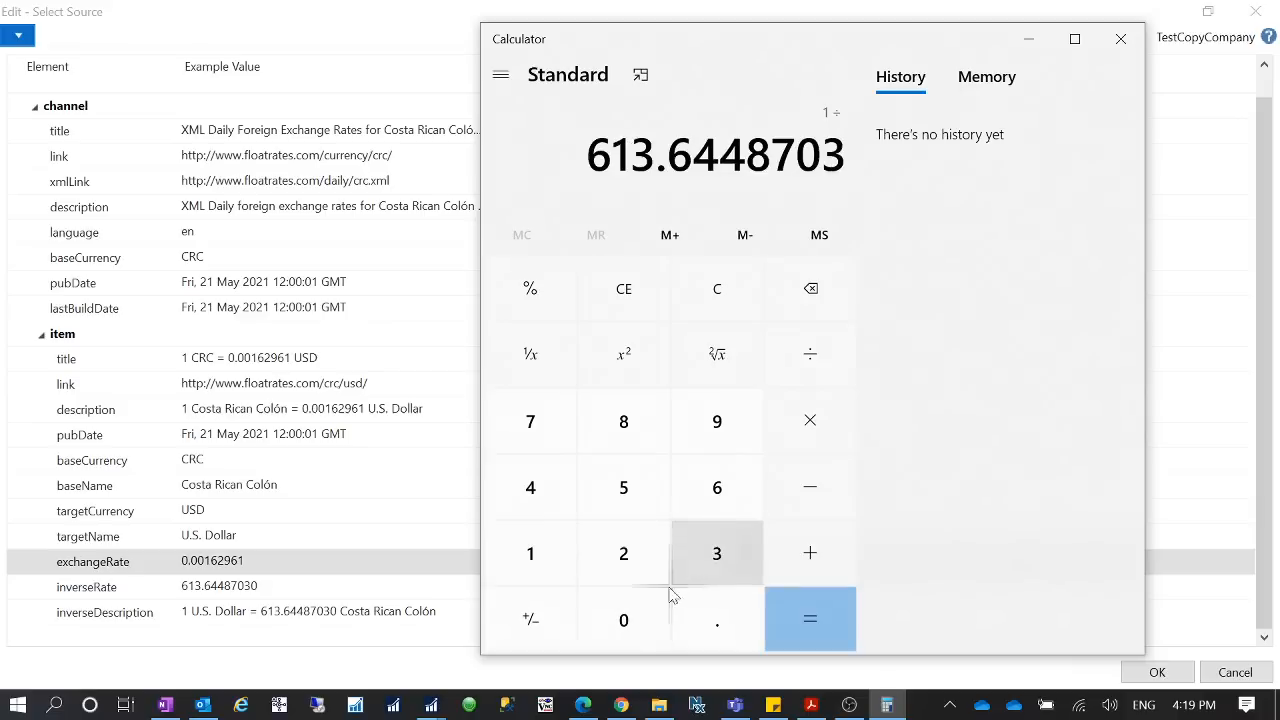
left_click(623, 620)
left_click(810, 620)
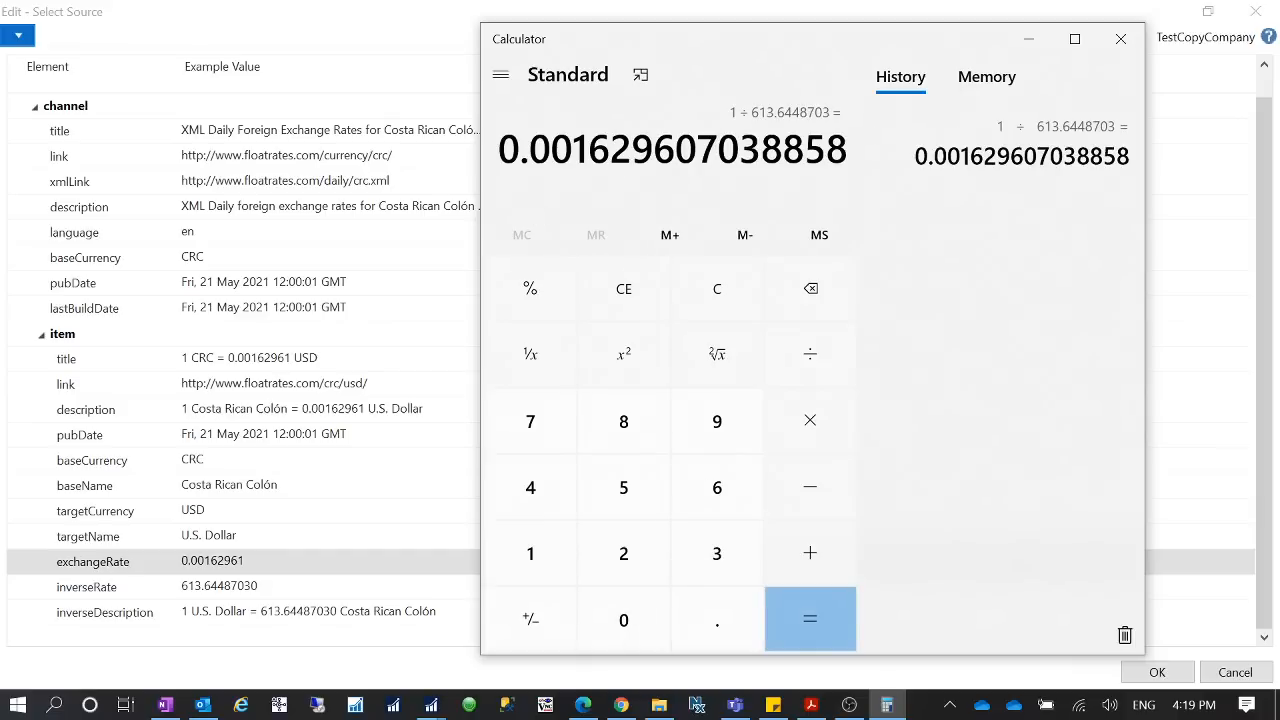
left_click(1120, 39)
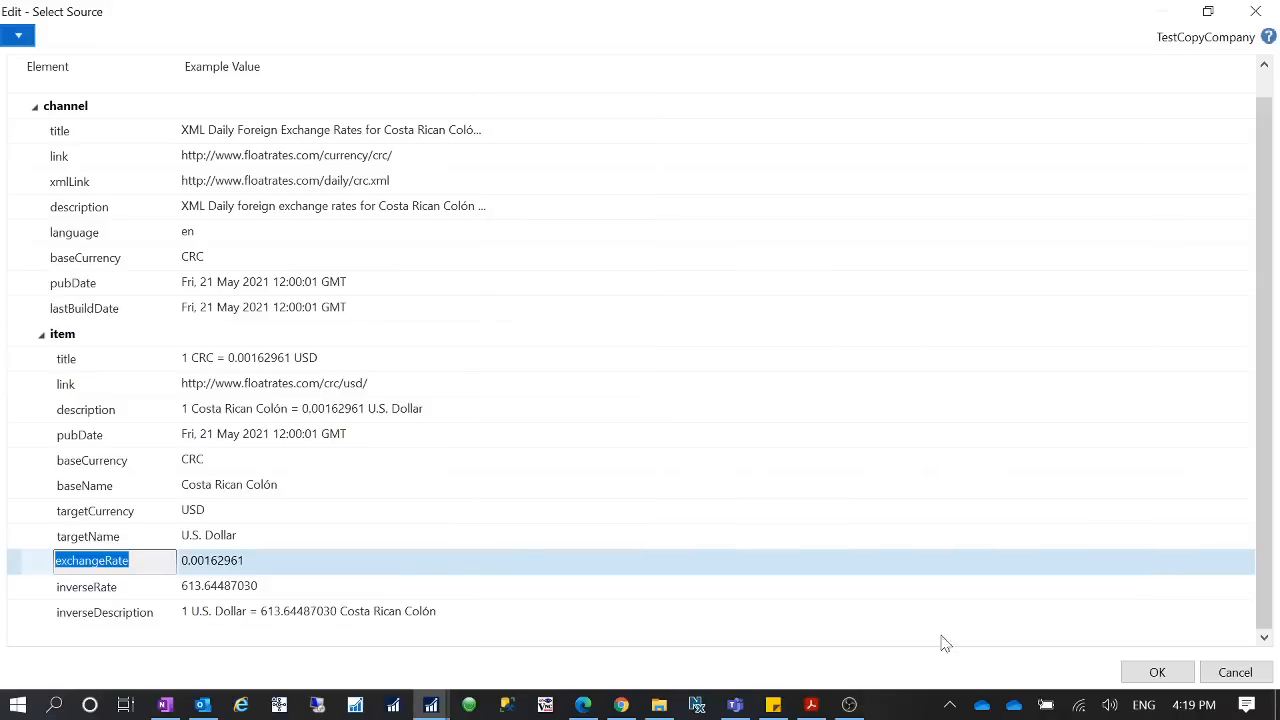
left_click(1226, 673)
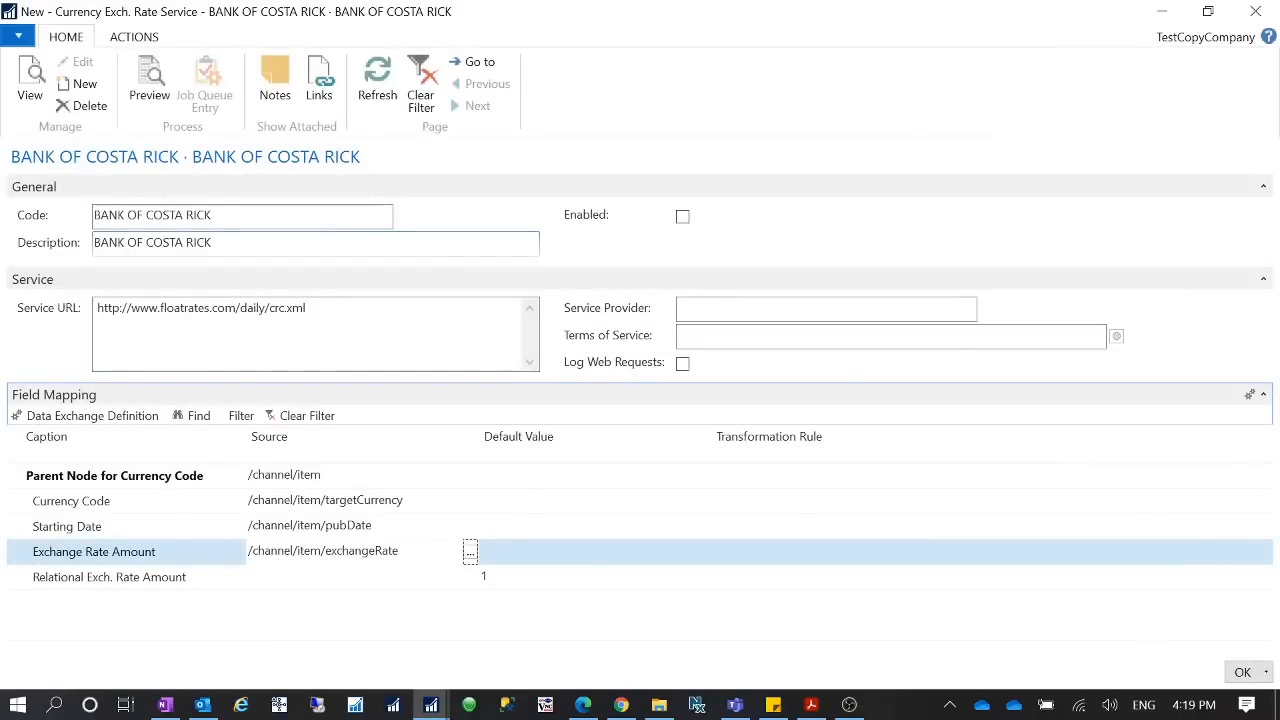
Clear the Exchange Rate Amount's source and set its default value to 1
key("ctrl+shift+Left")
key("ctrl+shift+Left")
key("ctrl+shift+Left")
key("ctrl+shift+Left")
key("ctrl+shift+Left")
key("ctrl+shift+Left")
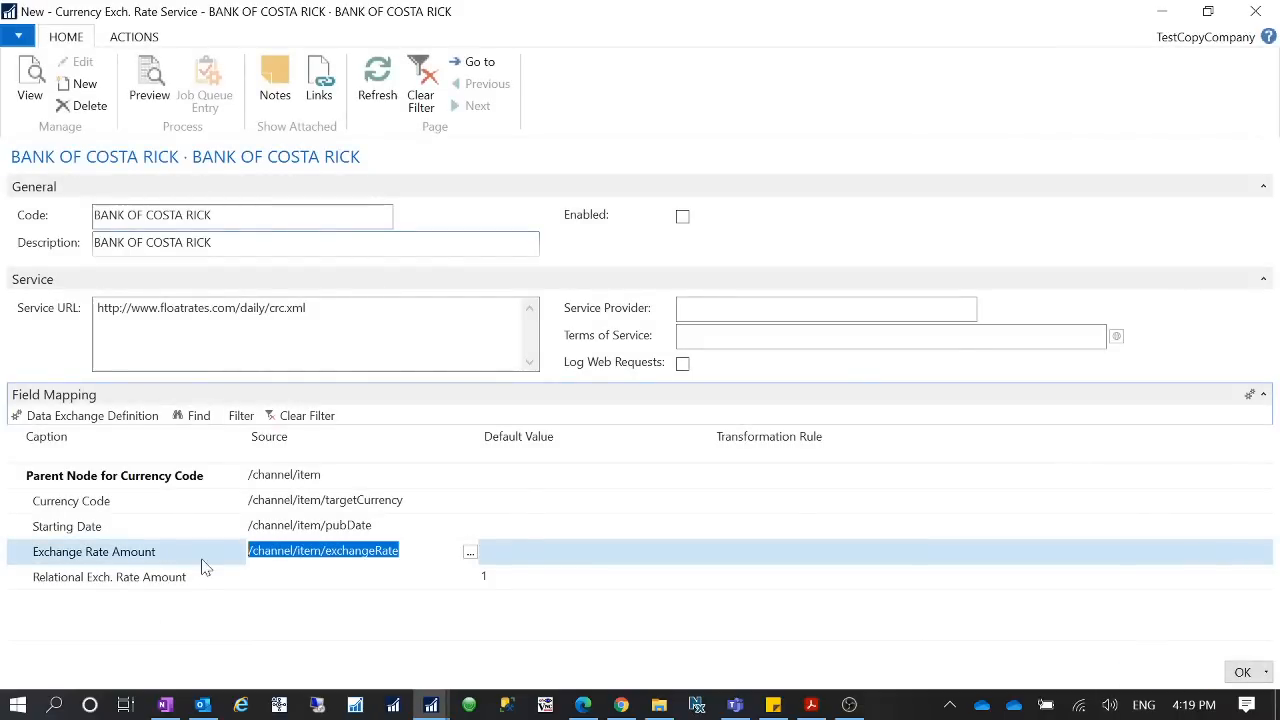
key("Delete")
key("Tab")
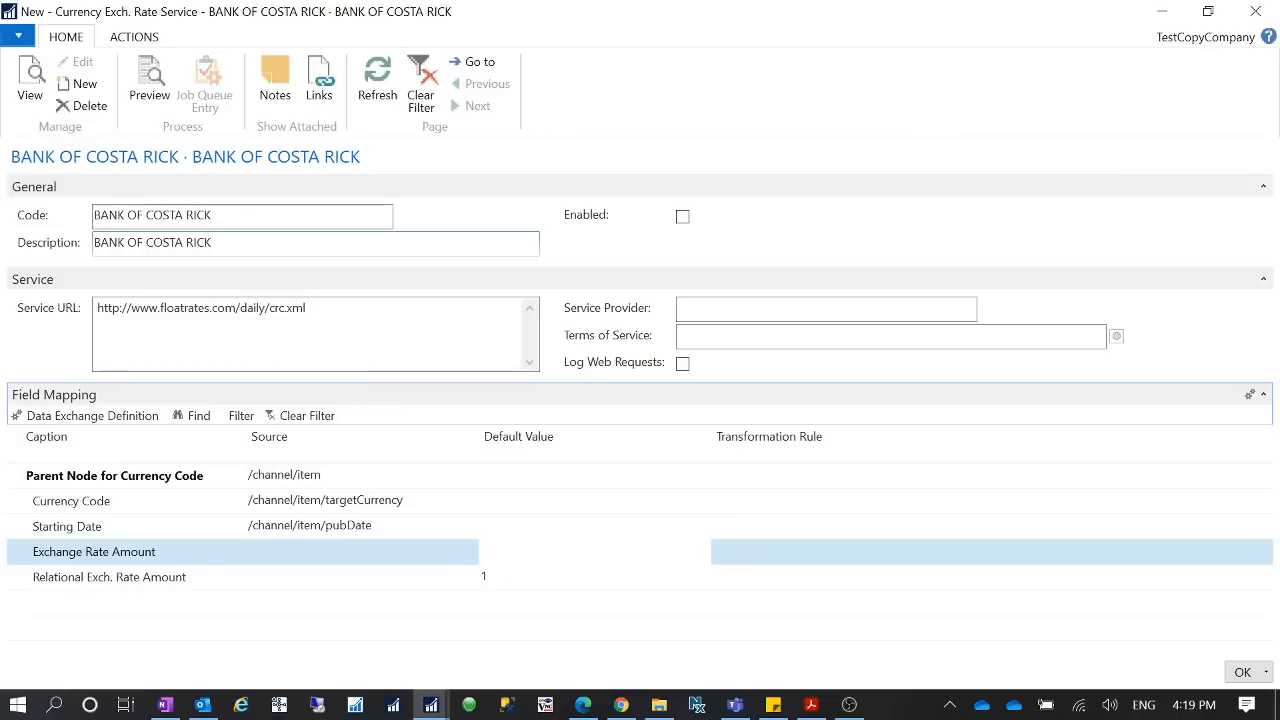
type("1")
key("Tab")
Clear the Relational Exch. Rate Amount's default value and map its source to the inverseRate element under item
left_click(484, 580)
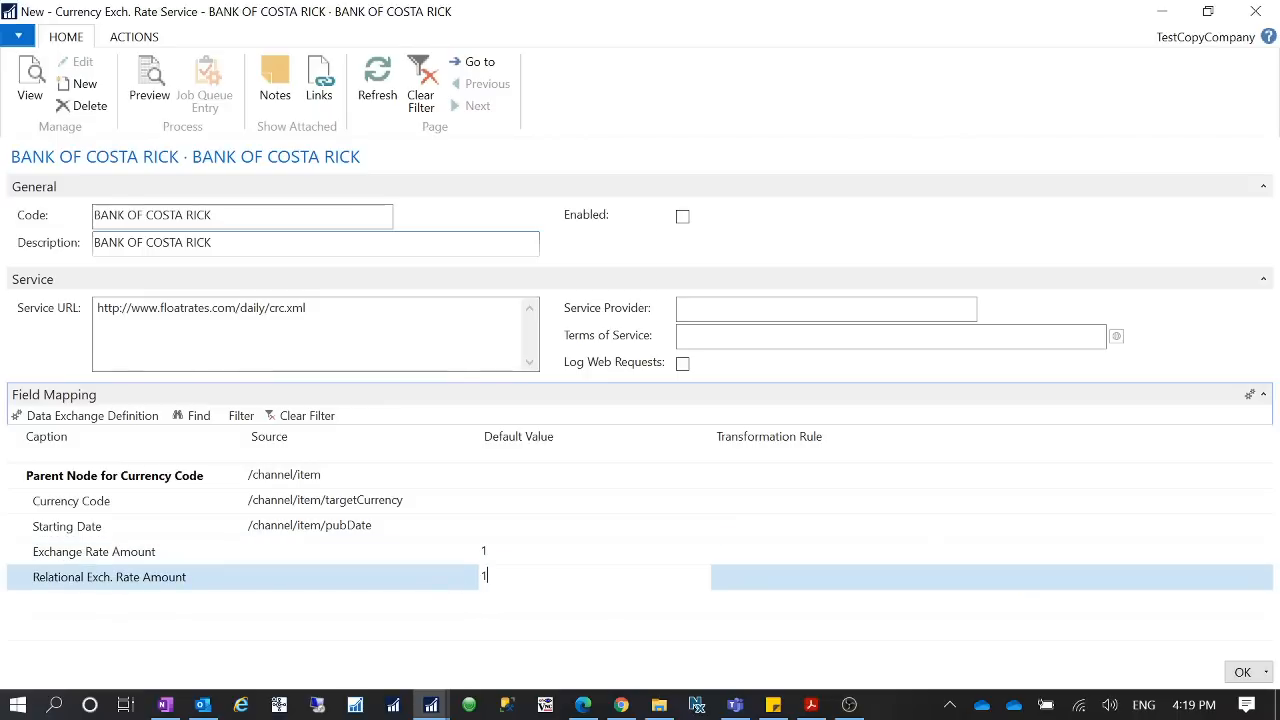
left_click(422, 580)
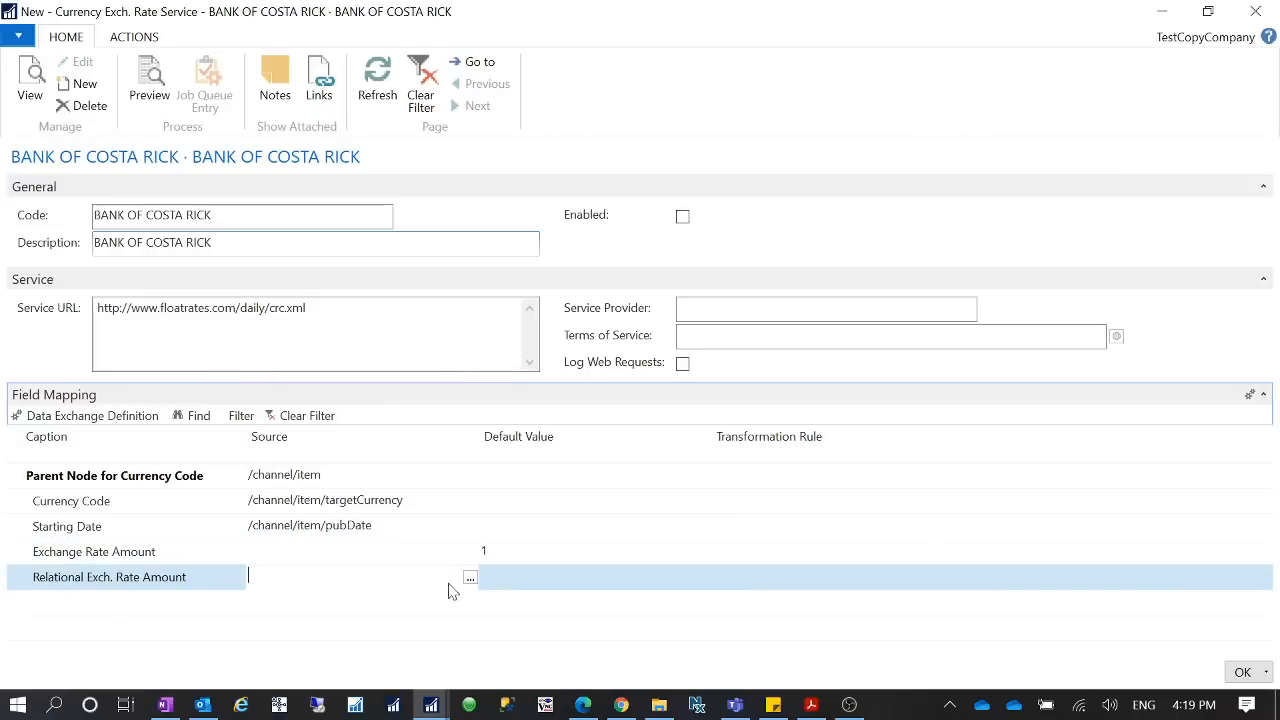
left_click(472, 581)
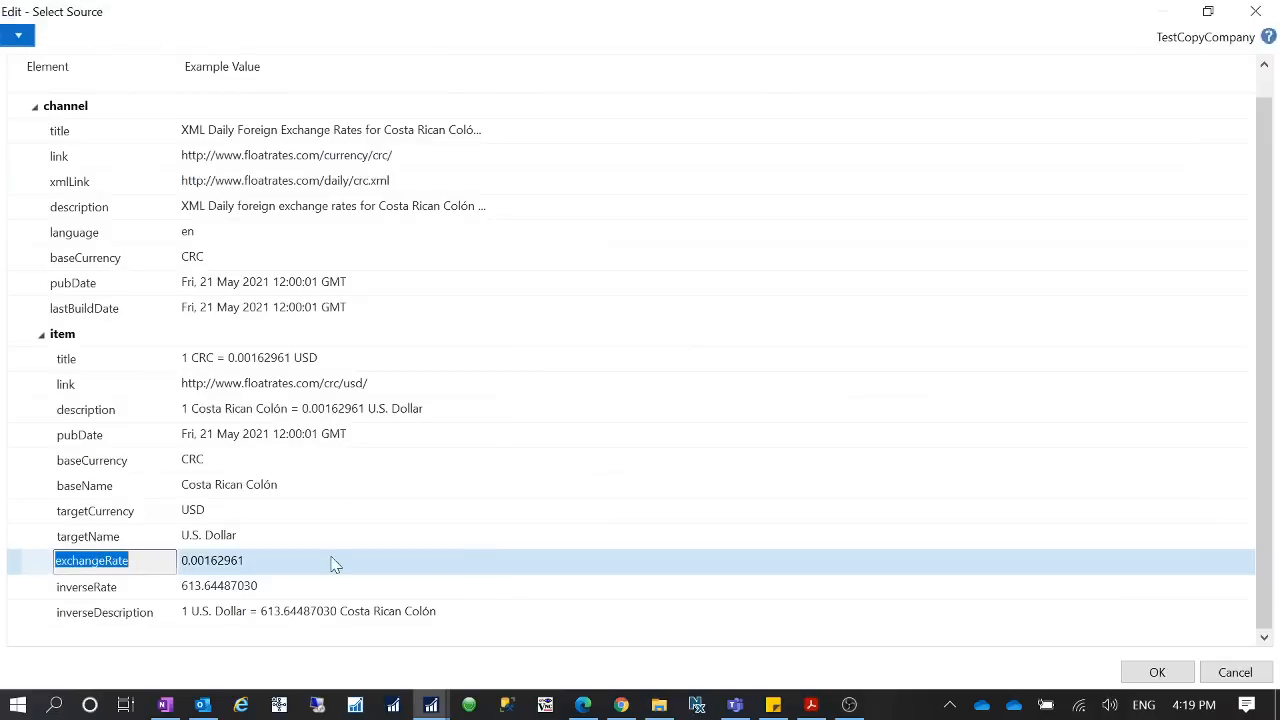
left_click(247, 588)
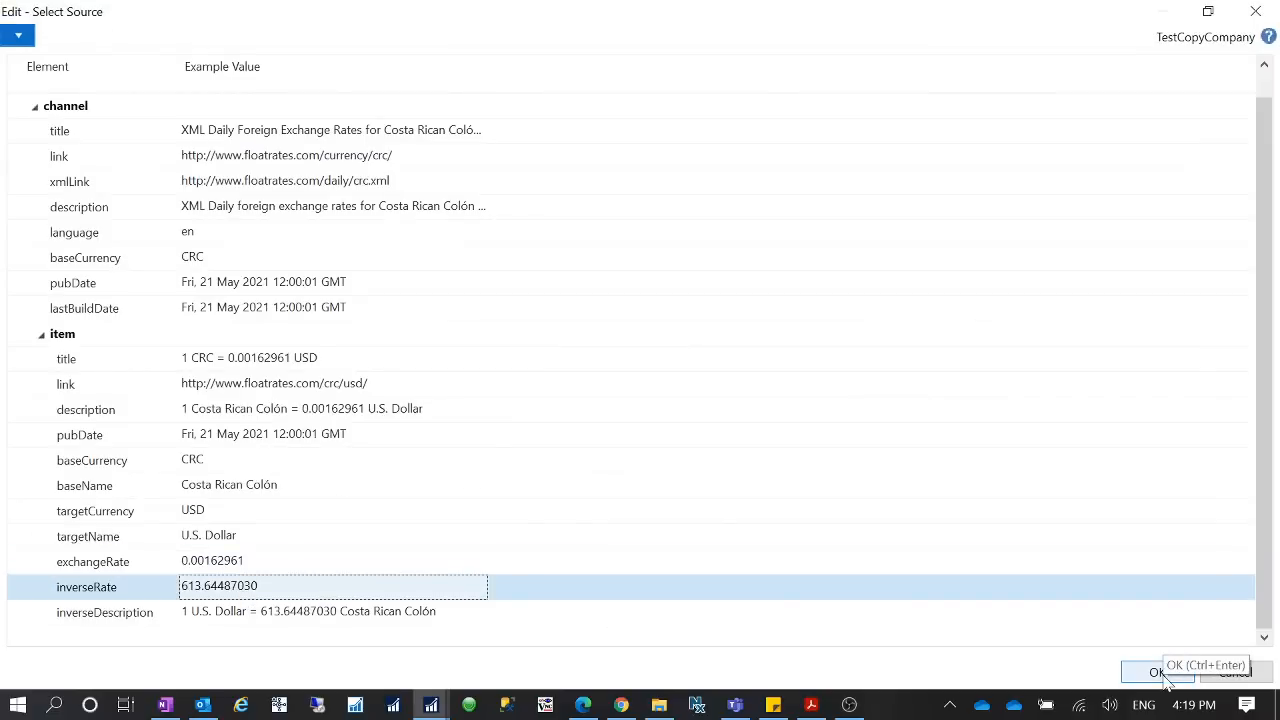
left_click(1160, 674)
left_click(596, 577)
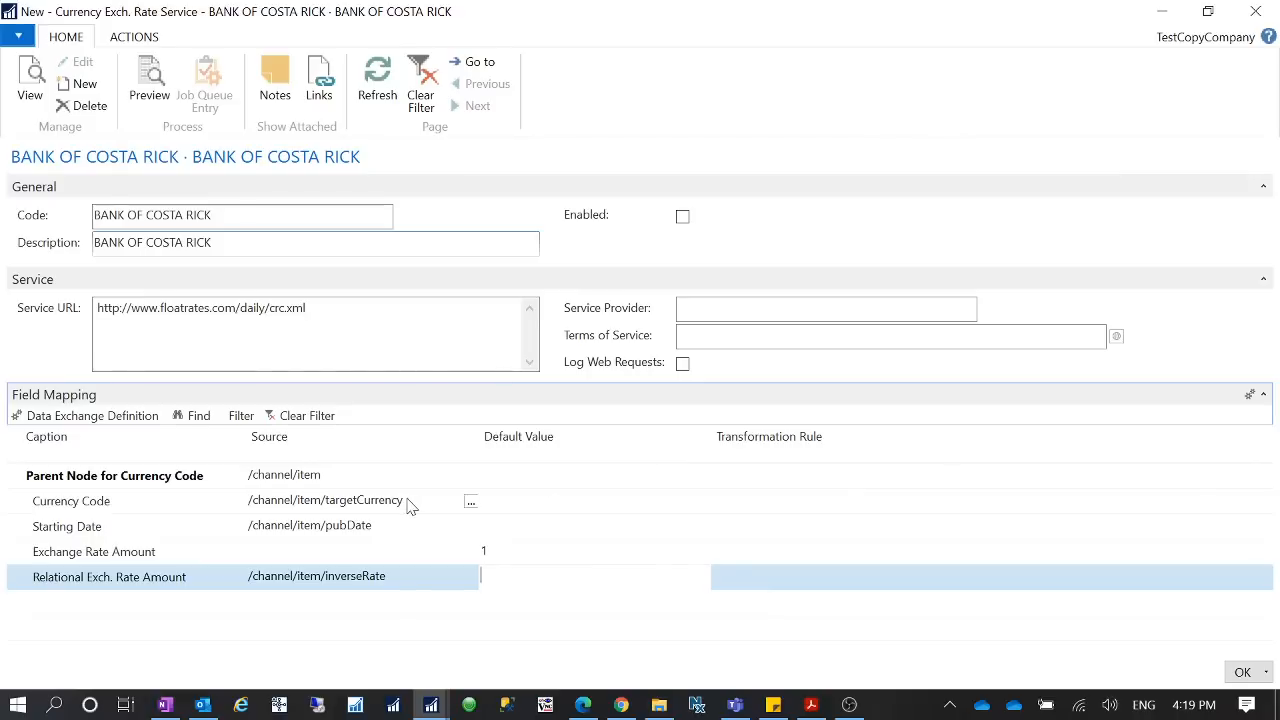
Compare the baseCurrency and targetCurrency elements for the Currency Code source, and confirm targetCurrency as the selection
left_click(812, 510)
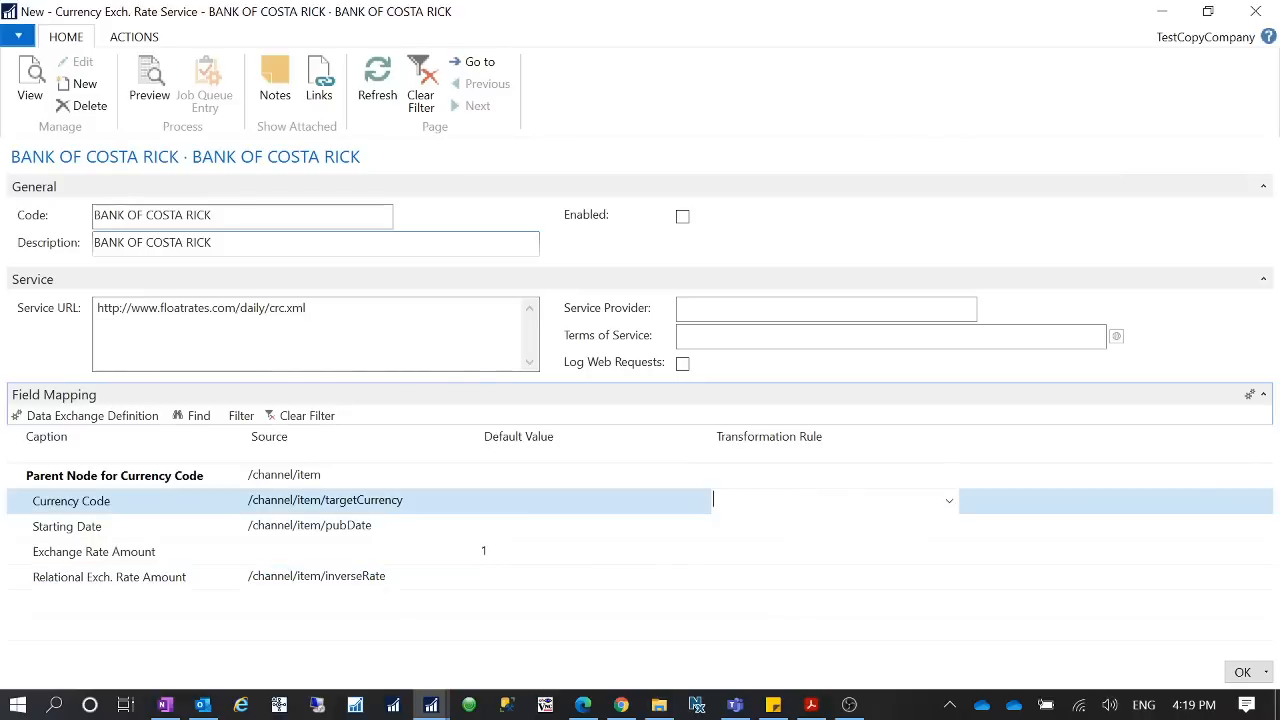
left_click(469, 503)
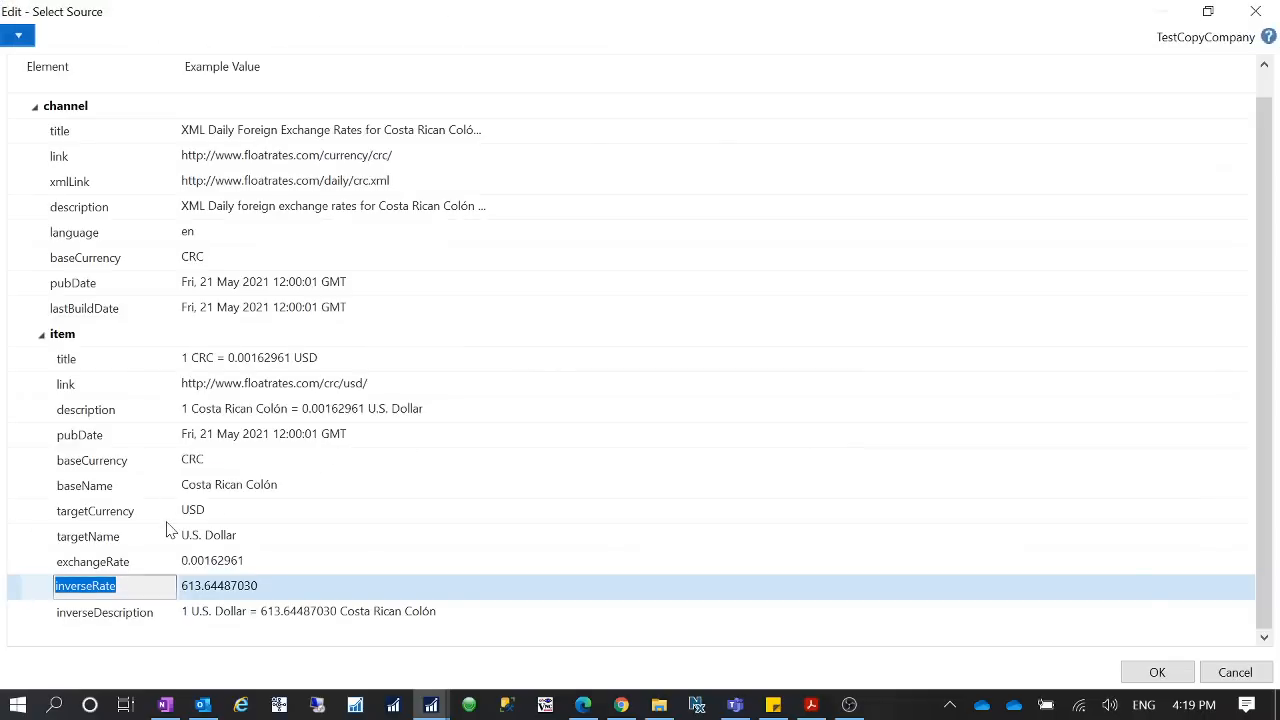
left_click(122, 466)
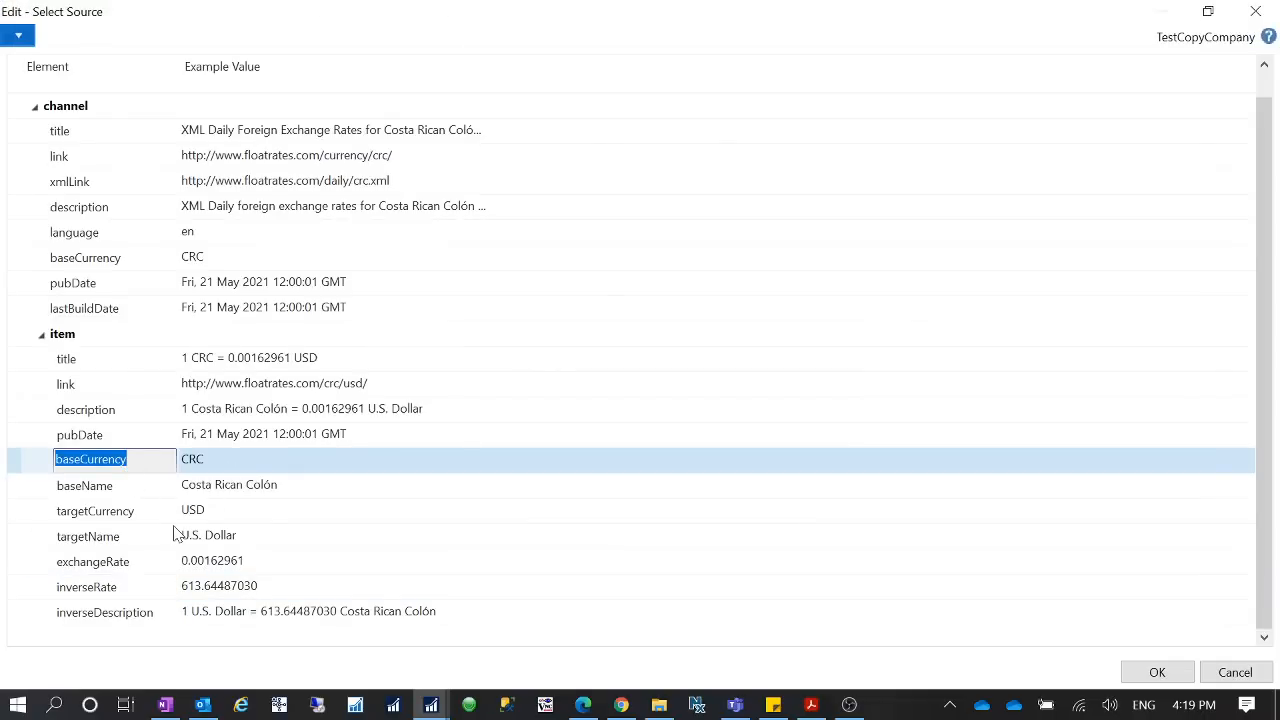
left_click(150, 512)
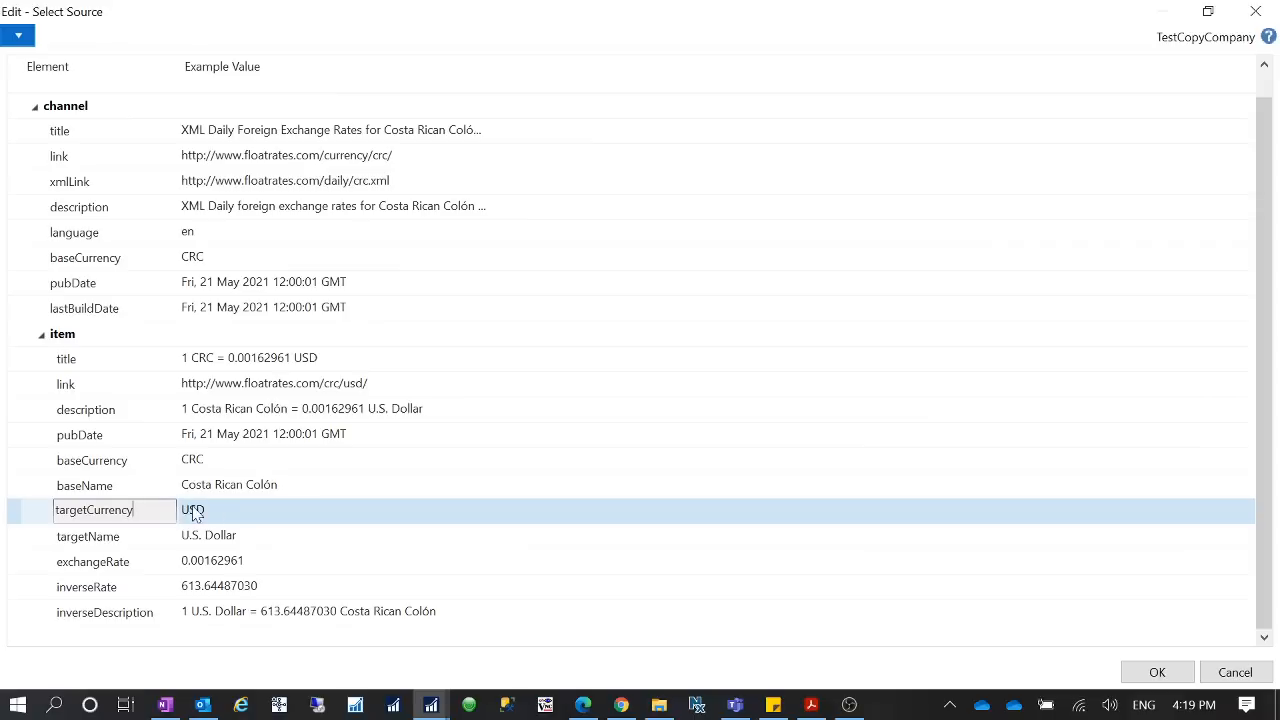
left_click(1157, 672)
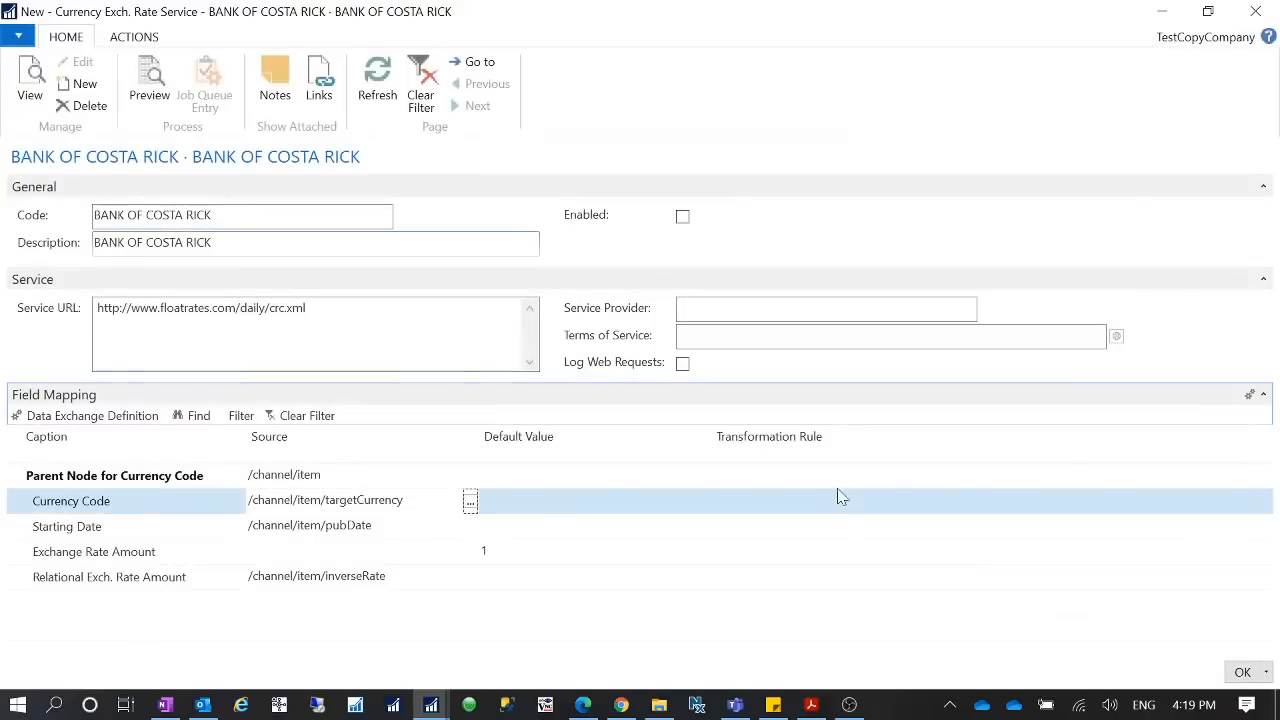
Open the full list of transformation rules for the Currency Code mapping, fit the Code column to its contents, and select FIRST_TO_THIRD
left_click(713, 499)
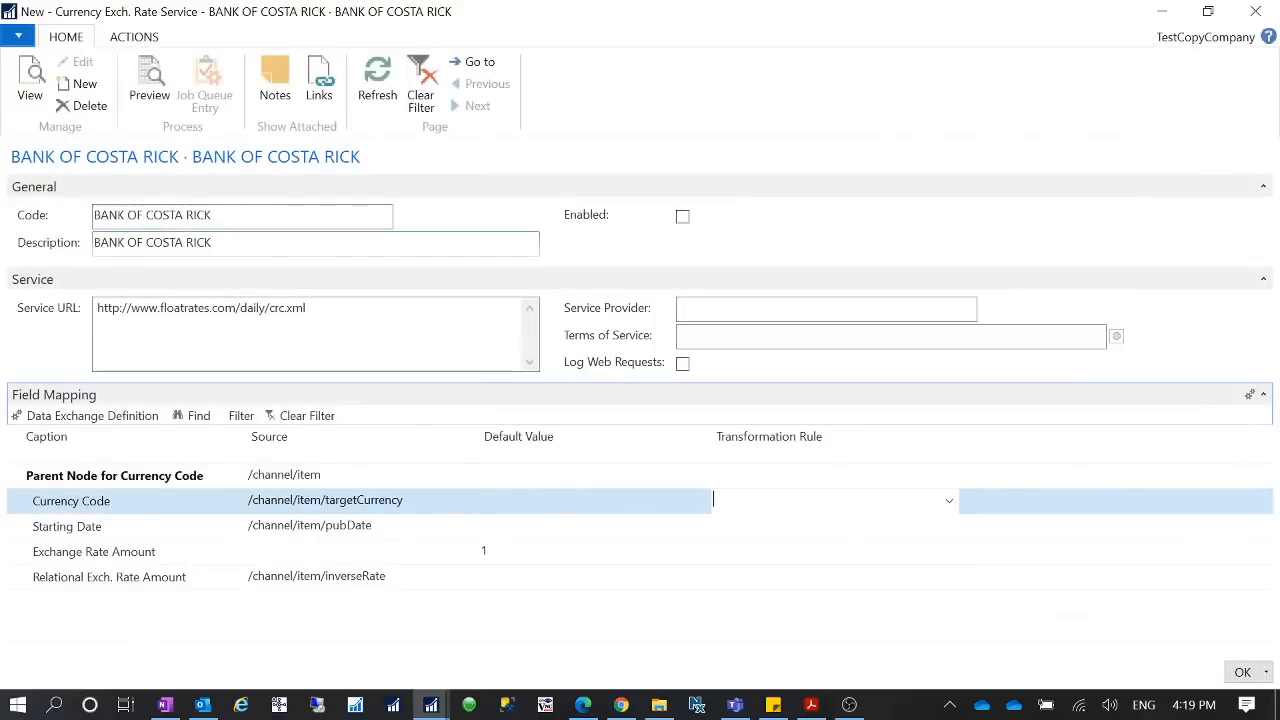
left_click(950, 501)
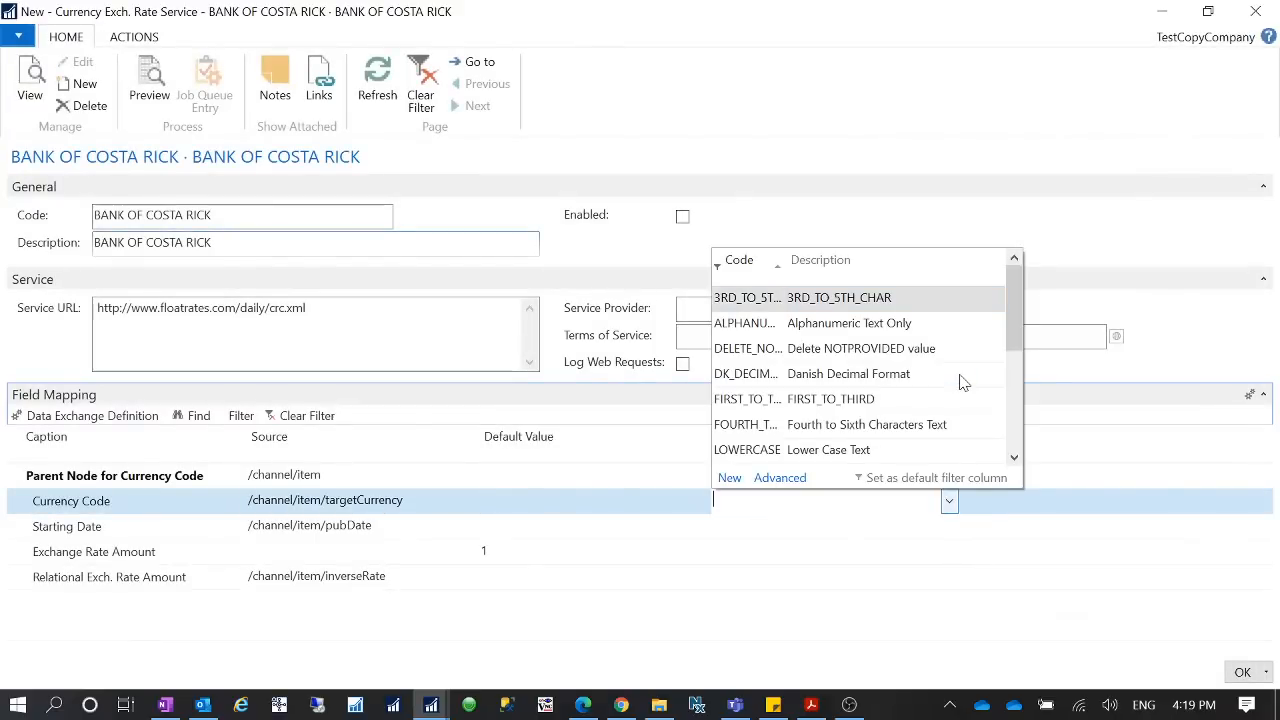
left_click(776, 478)
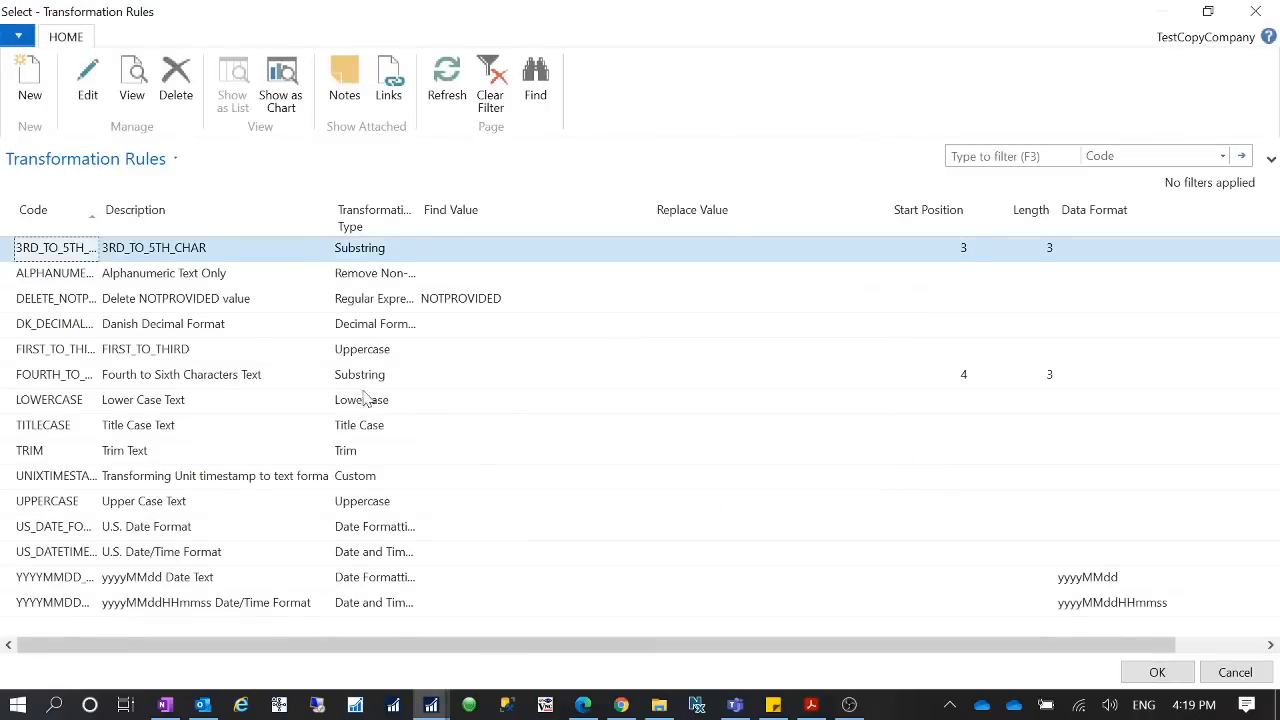
double_click(98, 214)
left_click(118, 358)
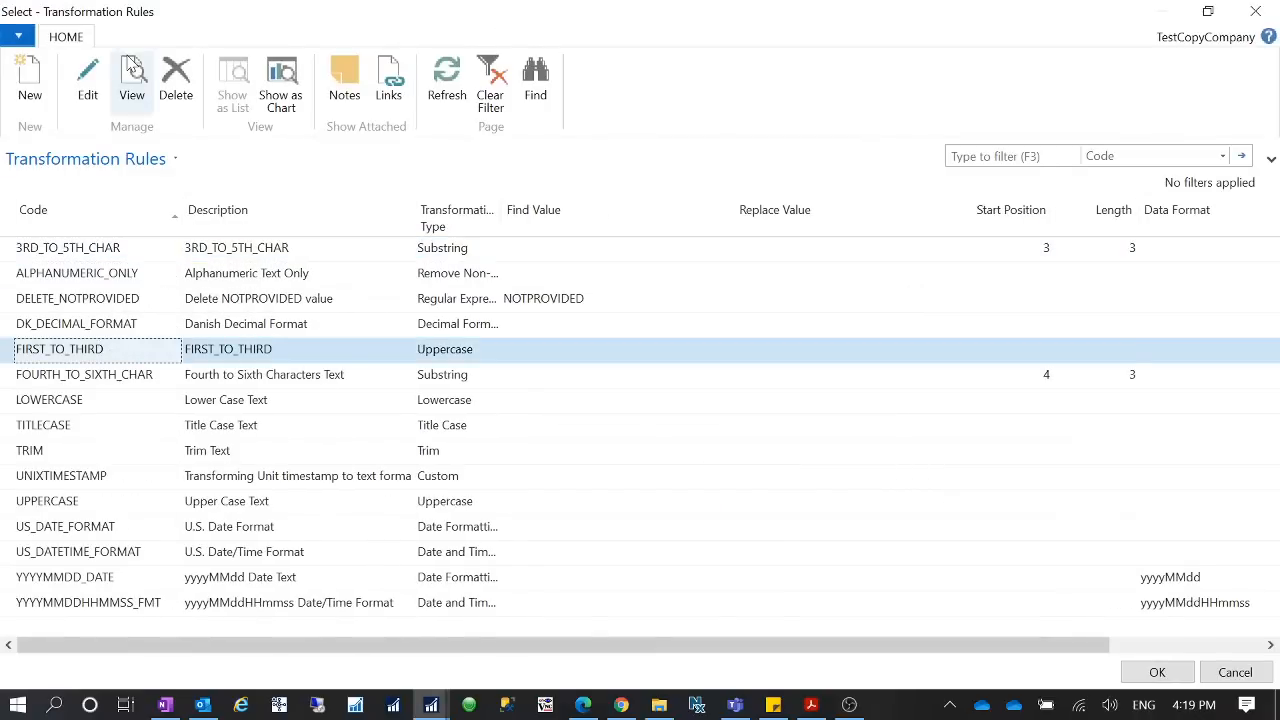
Inspect the FIRST_TO_THIRD rule's card, including its transformation type, and close it without changes
left_click(88, 80)
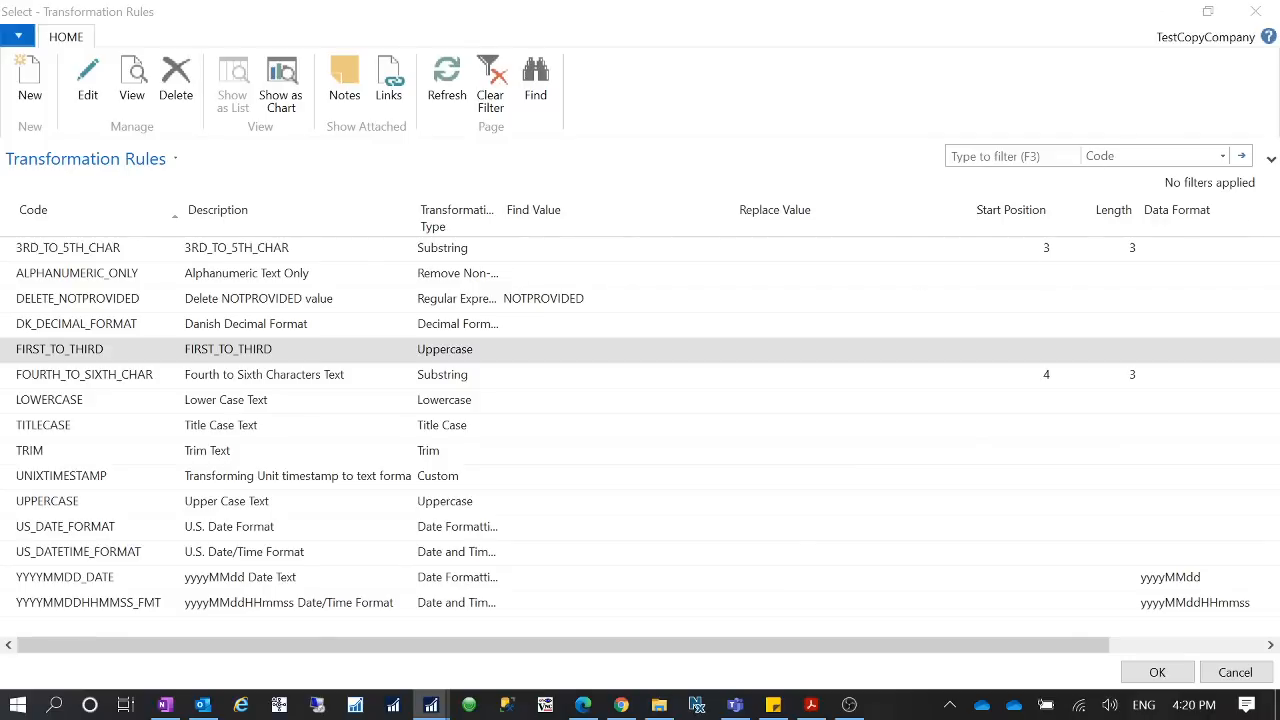
left_click(554, 140)
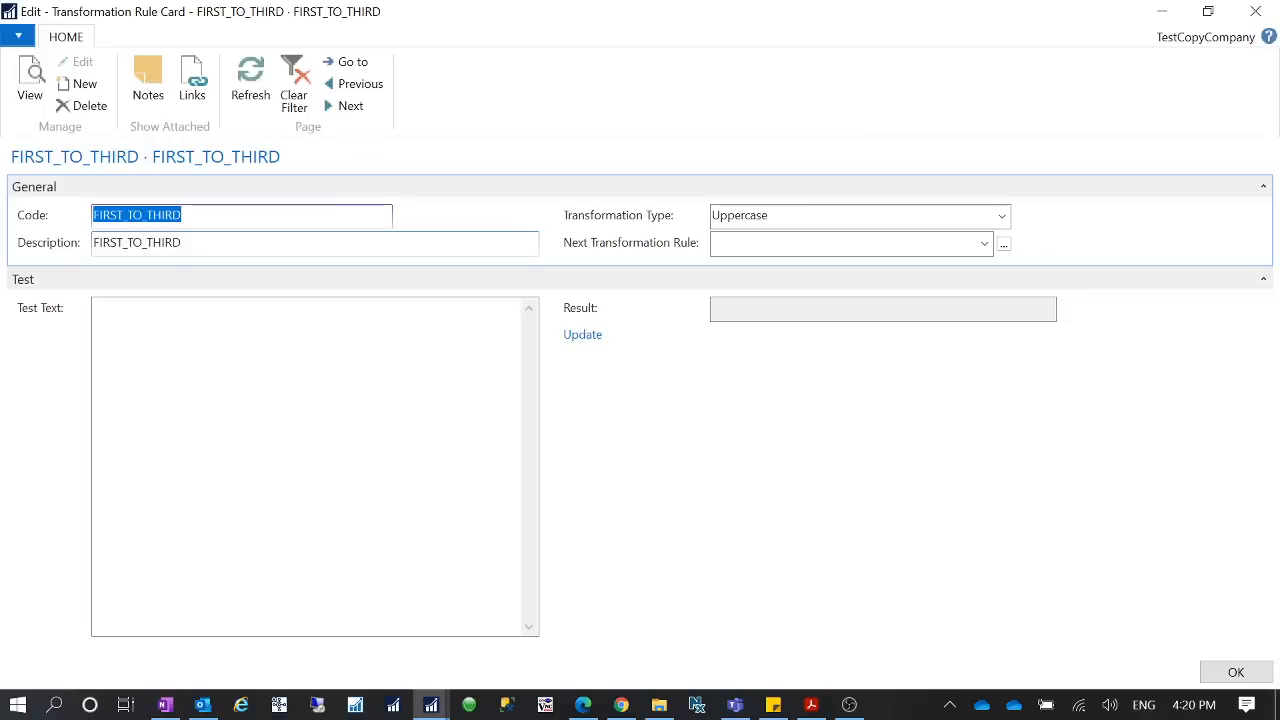
left_click(862, 216)
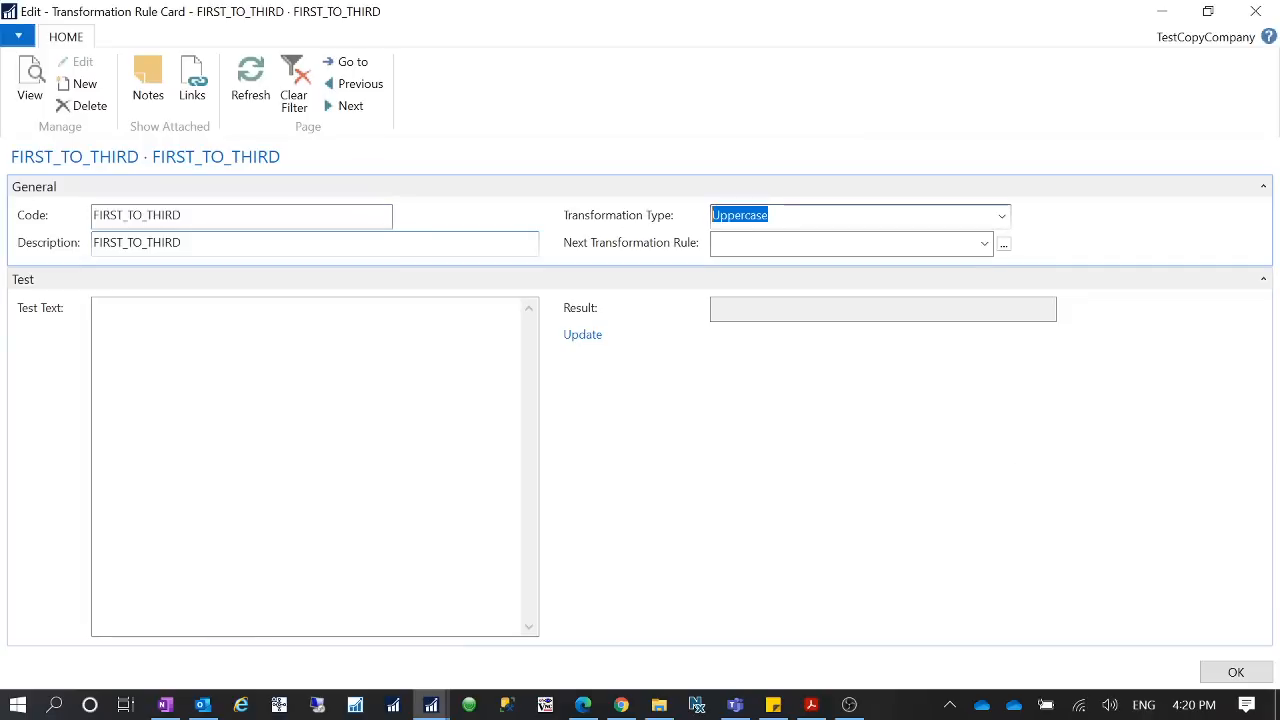
left_click(1236, 672)
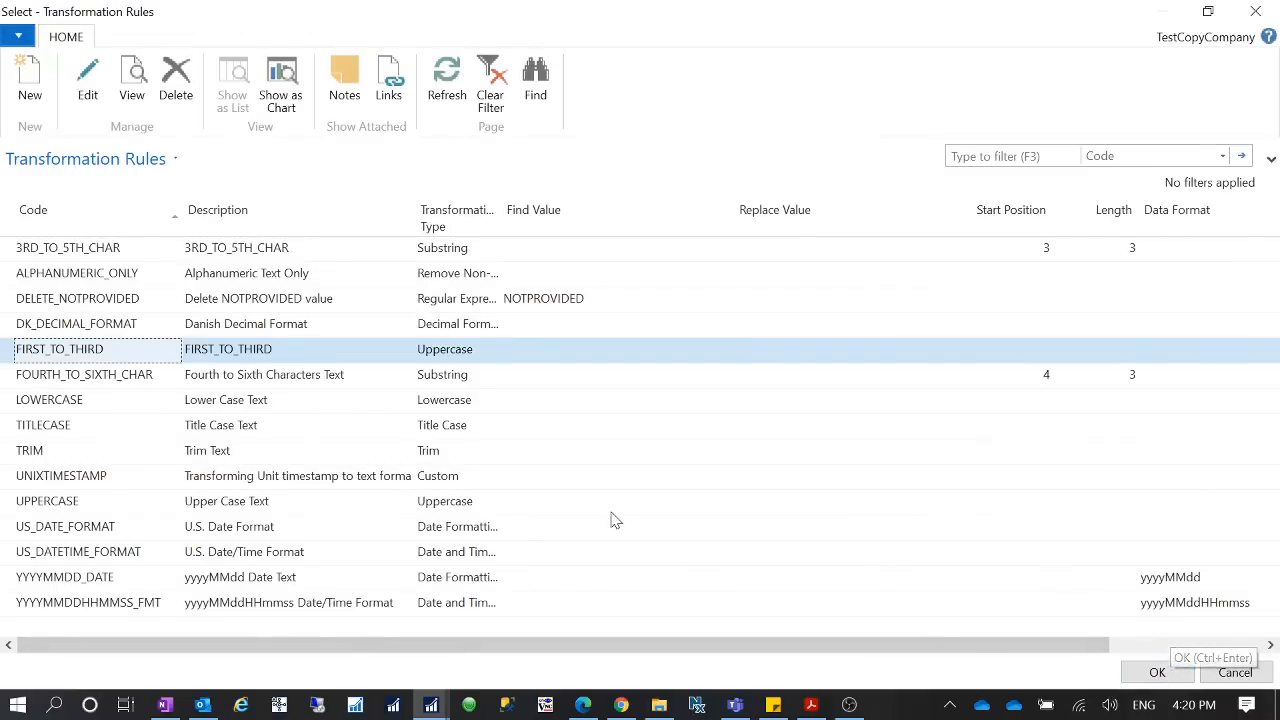
Assign FIRST_TO_THIRD as the Currency Code mapping's transformation rule
left_click(474, 382)
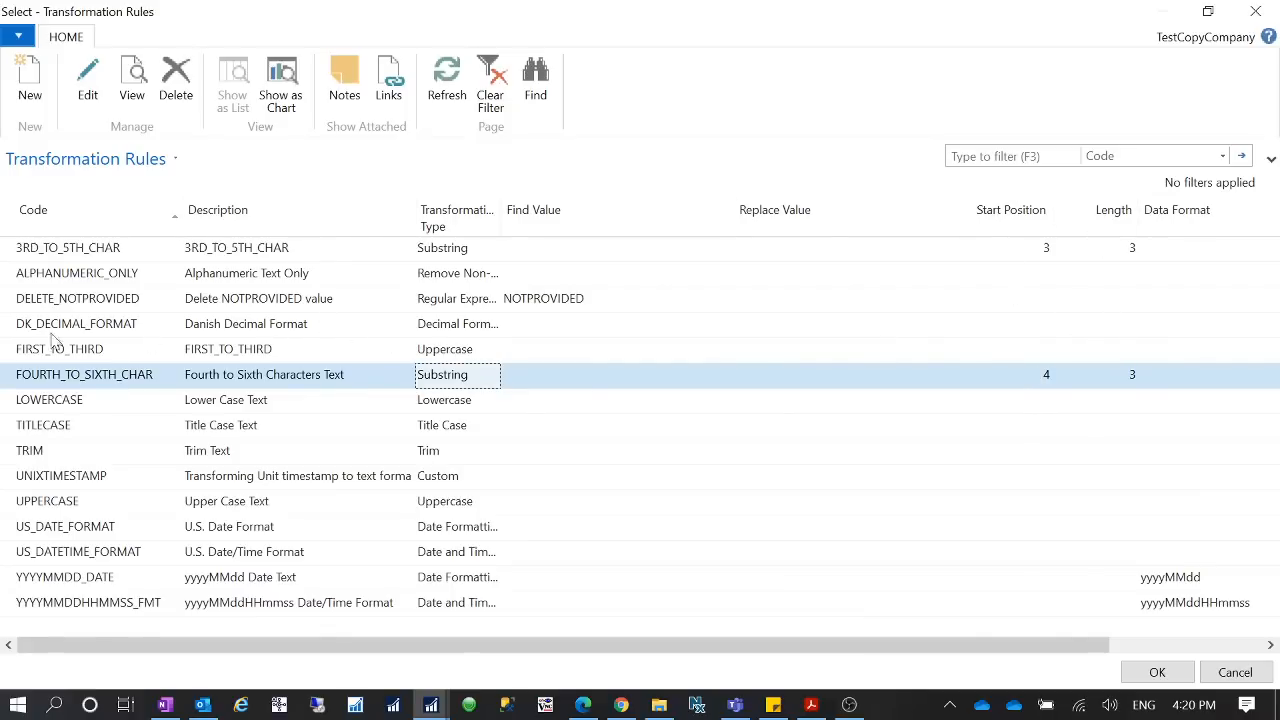
left_click(89, 356)
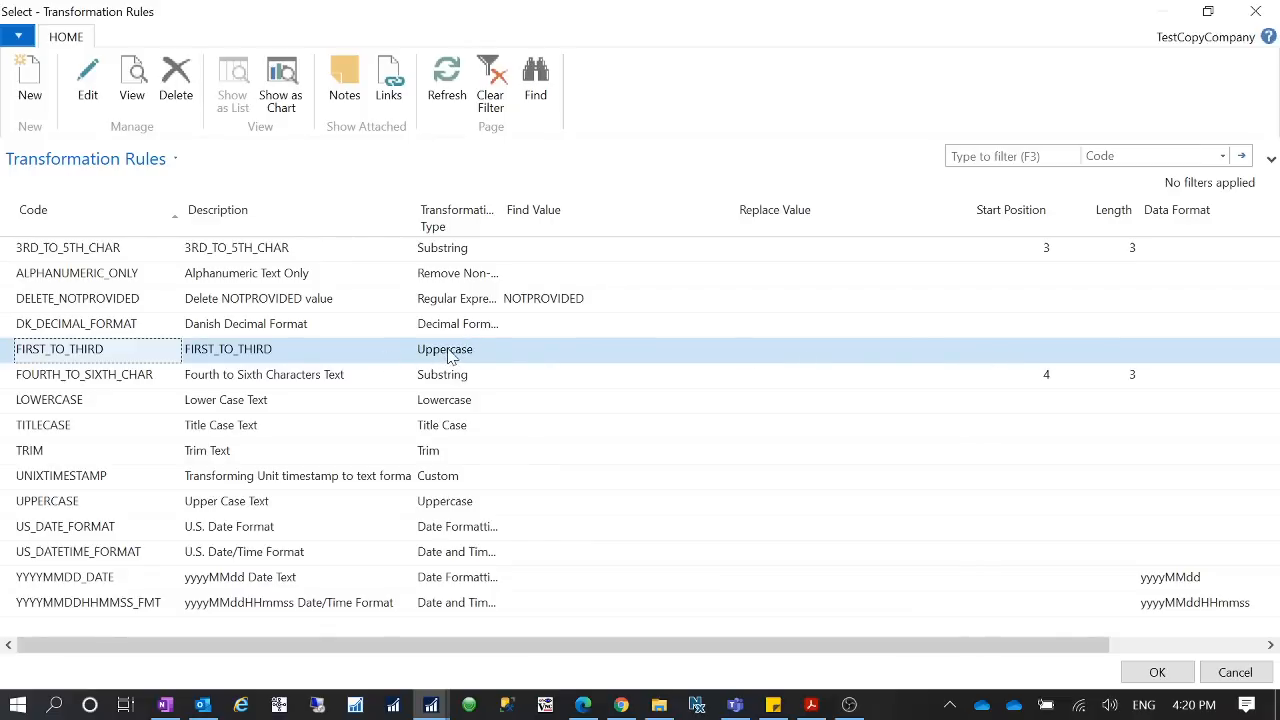
left_click(1170, 674)
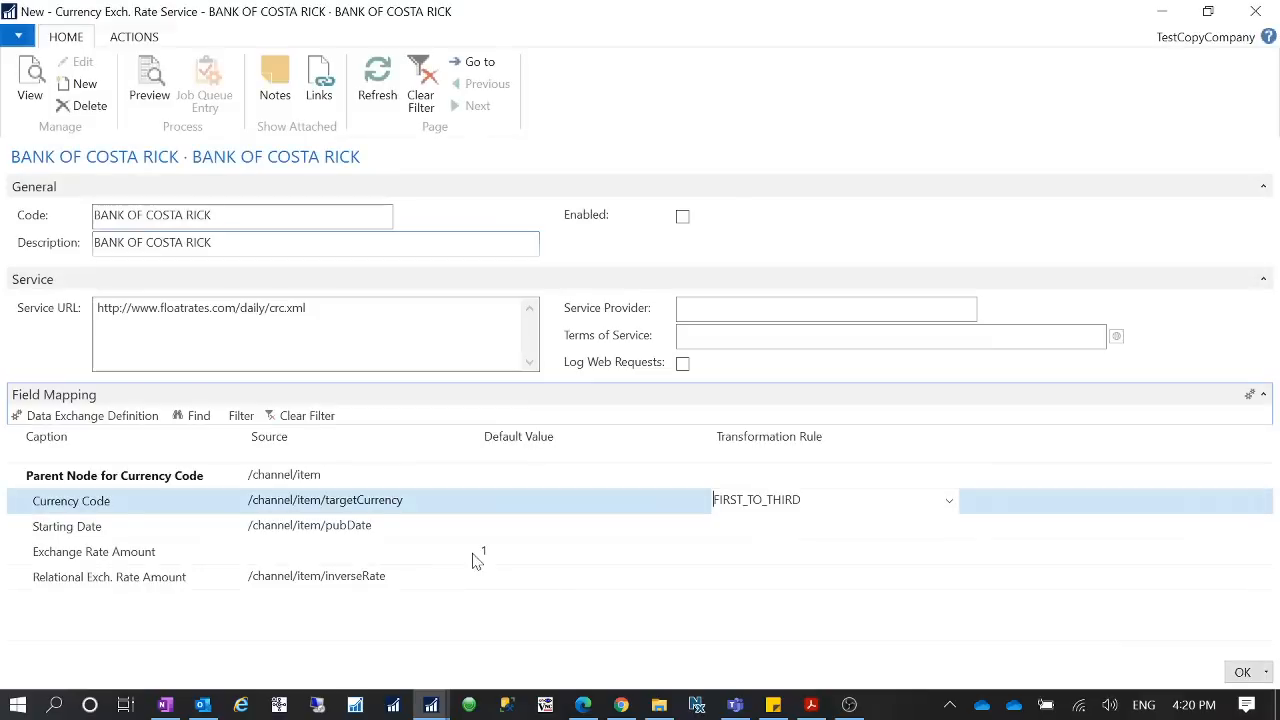
Check the example value of the targetCurrency element in the Currency Code source selection, and cancel without changes
left_click(310, 501)
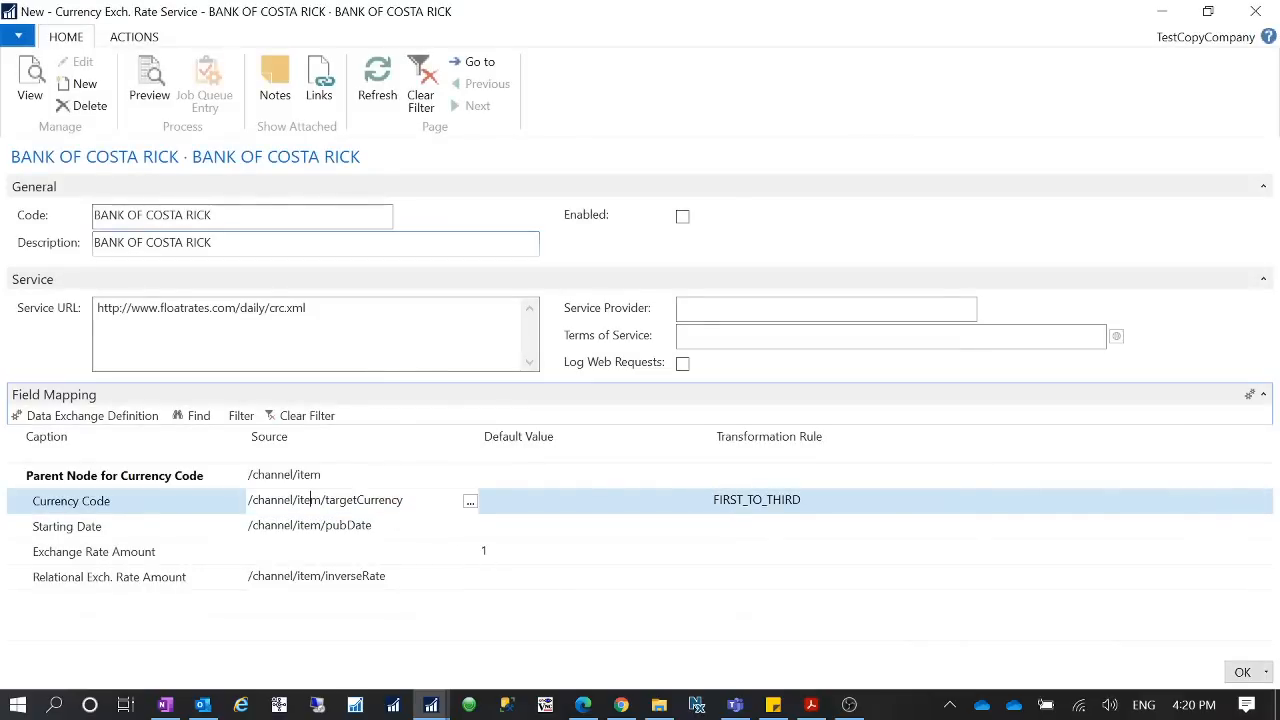
left_click(471, 503)
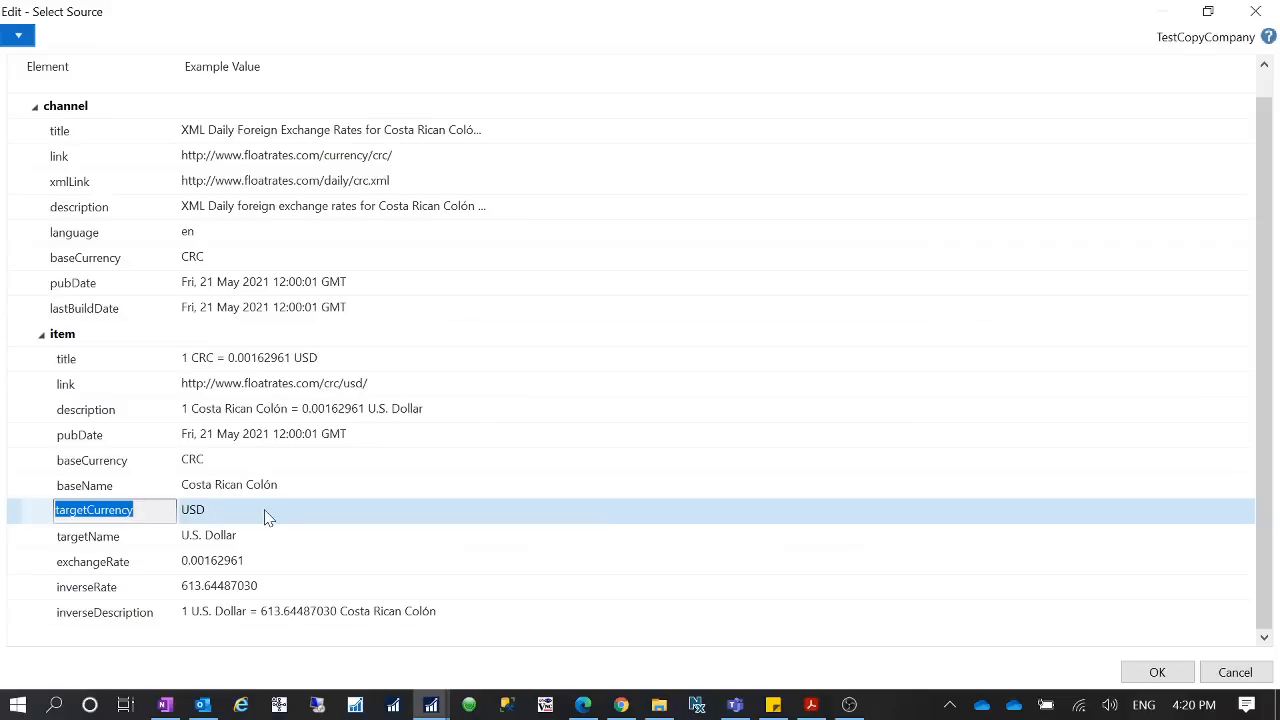
left_click(1218, 672)
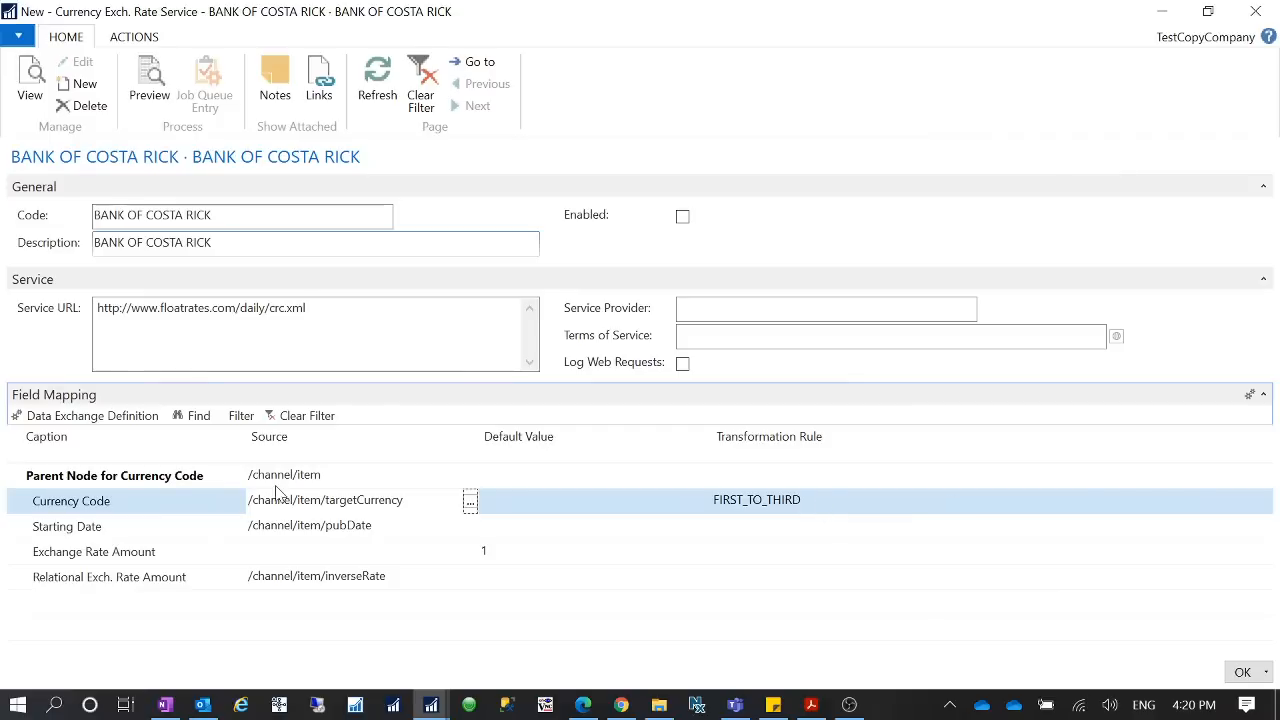
Set the Starting Date mapping's transformation rule to US_DATE_FORMAT
left_click(390, 530)
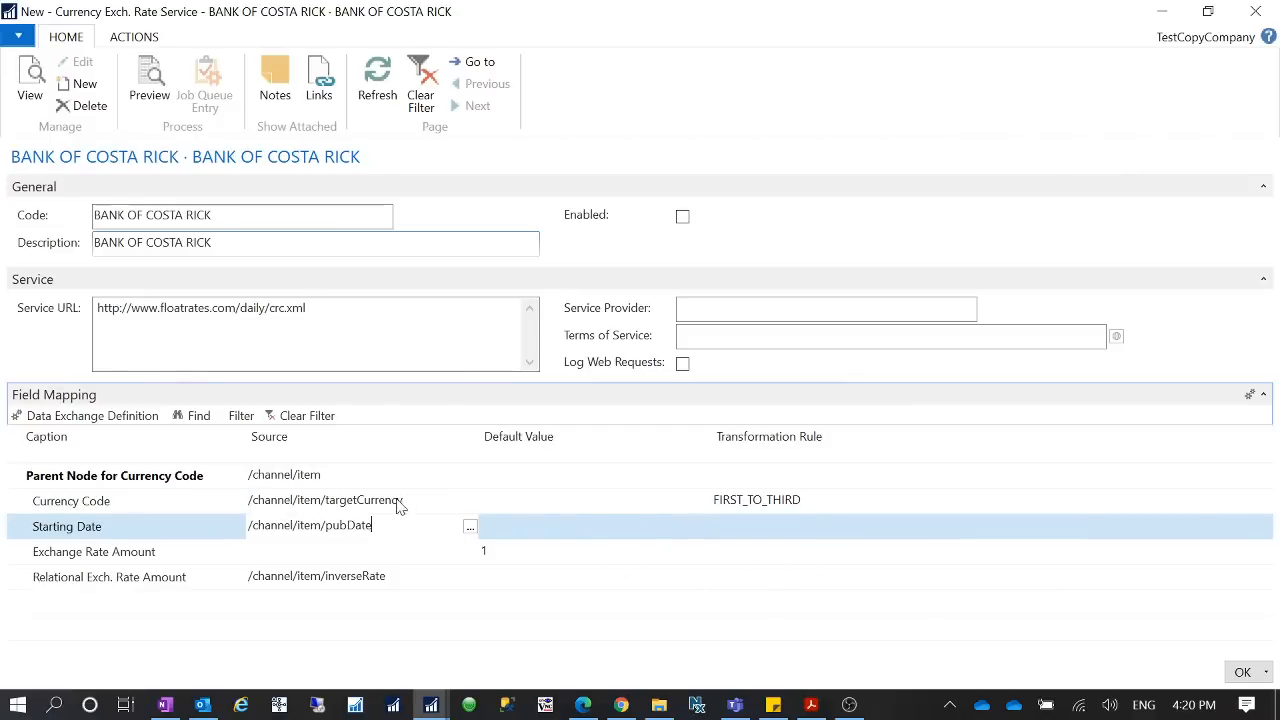
left_click(953, 529)
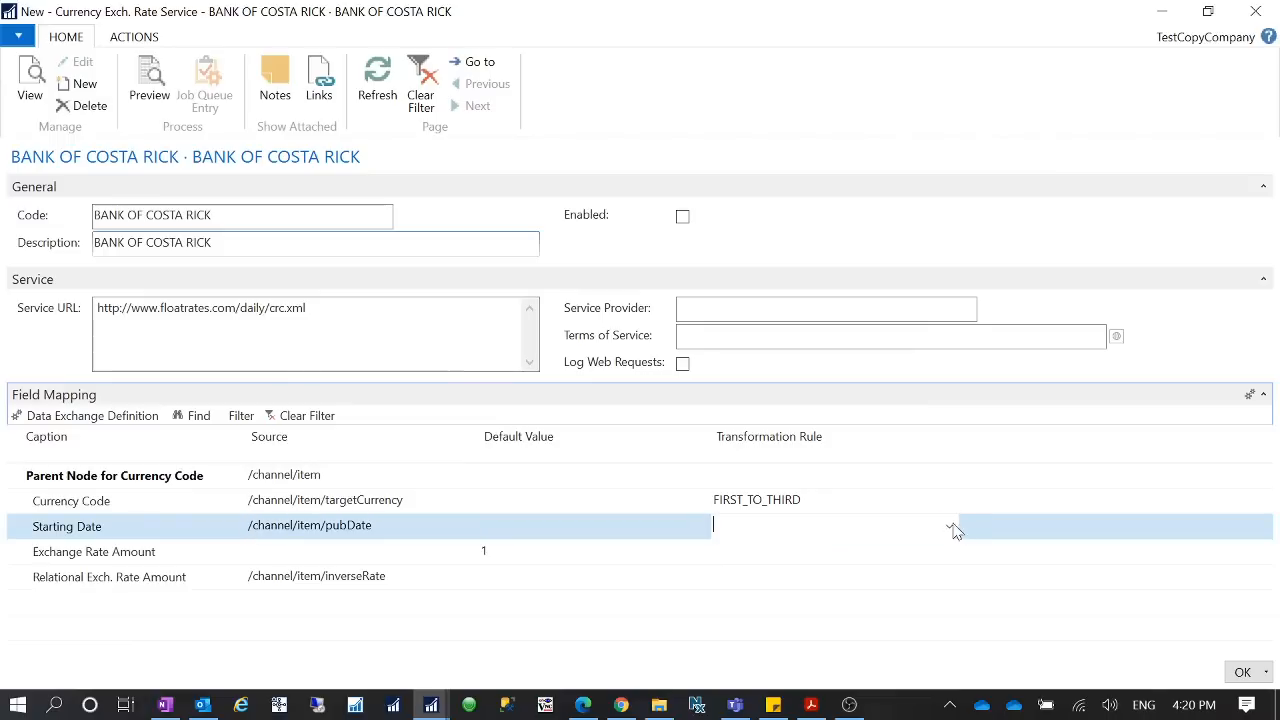
left_click(950, 528)
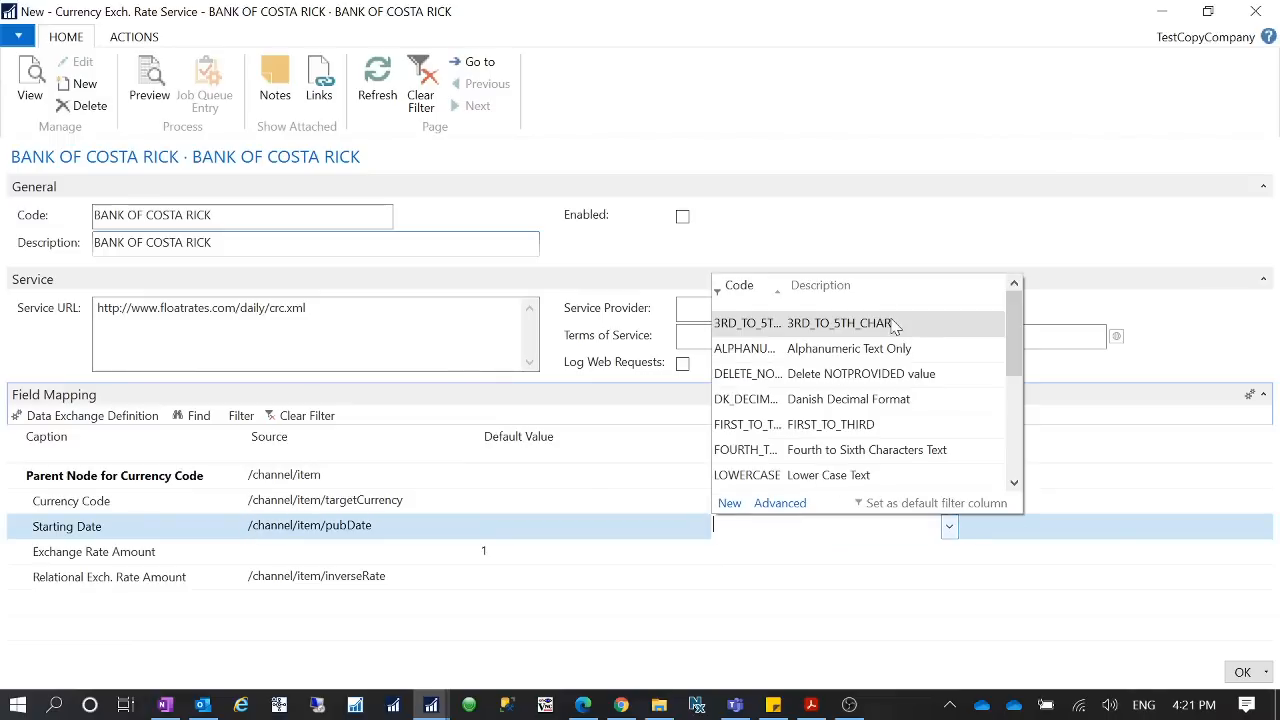
scroll(900, 395, "down", 5)
scroll(905, 395, "up", 5)
left_click(780, 503)
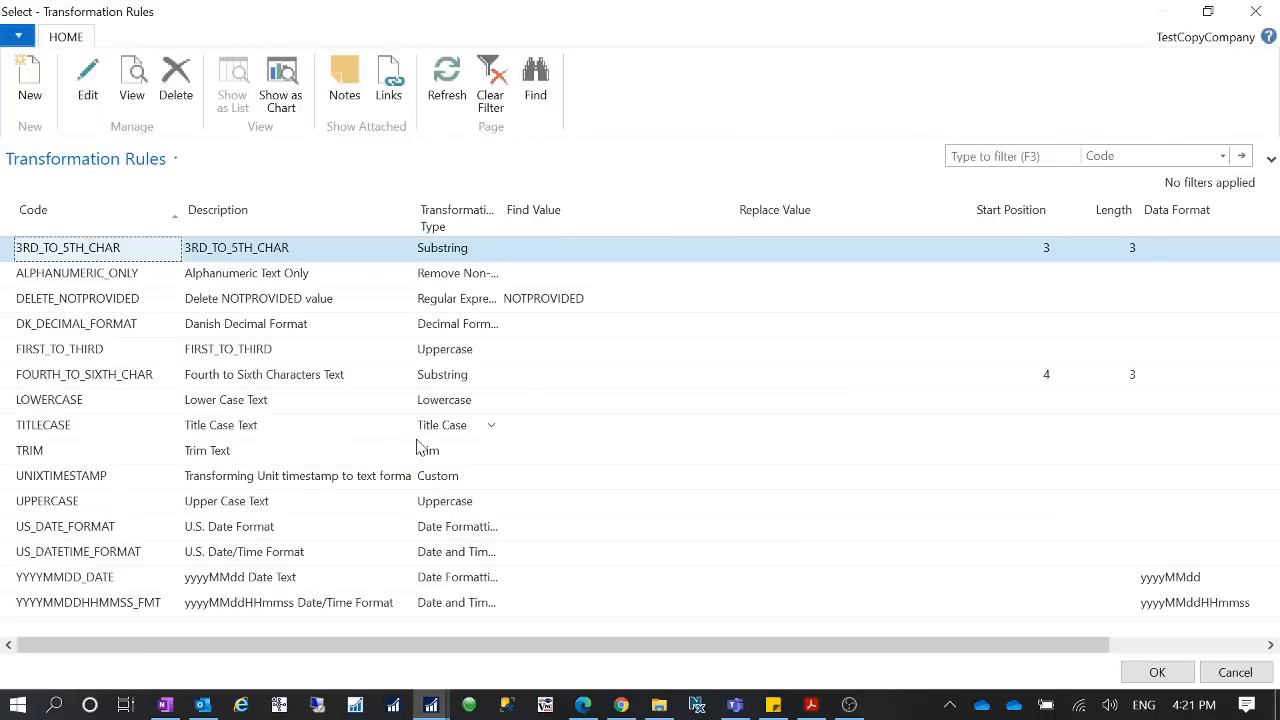
left_click(126, 528)
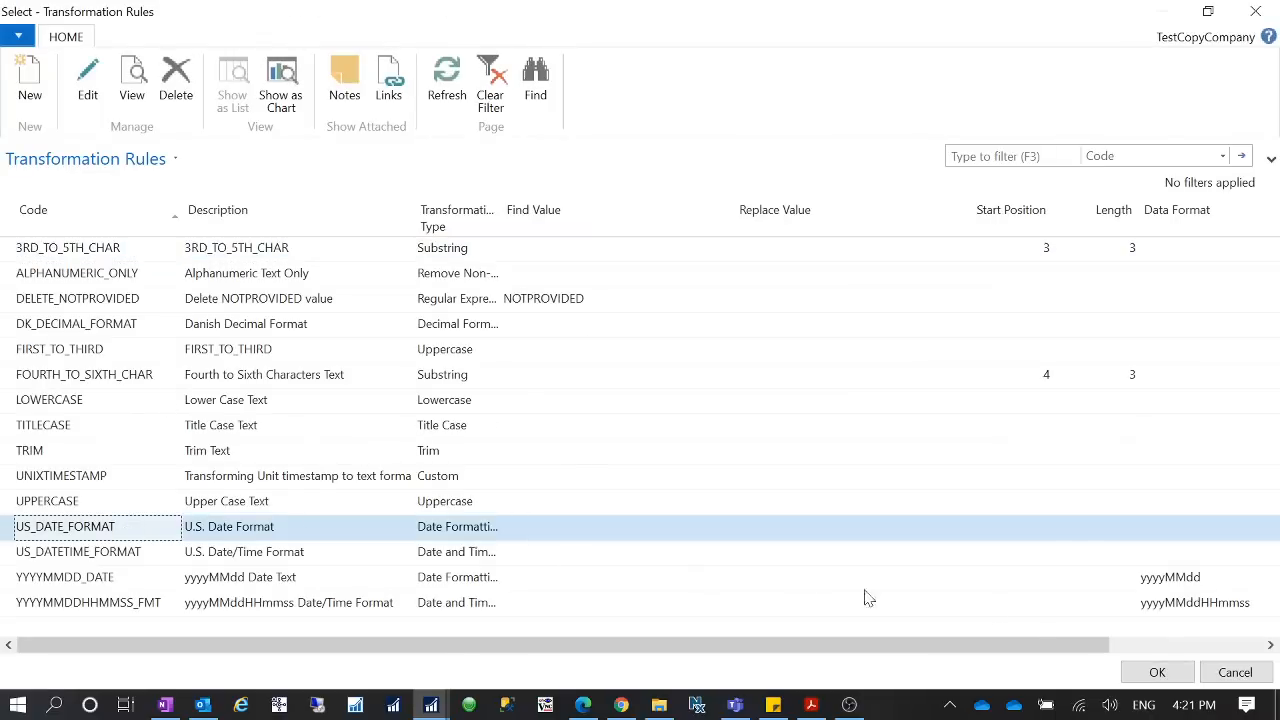
left_click(1157, 673)
key("Return")
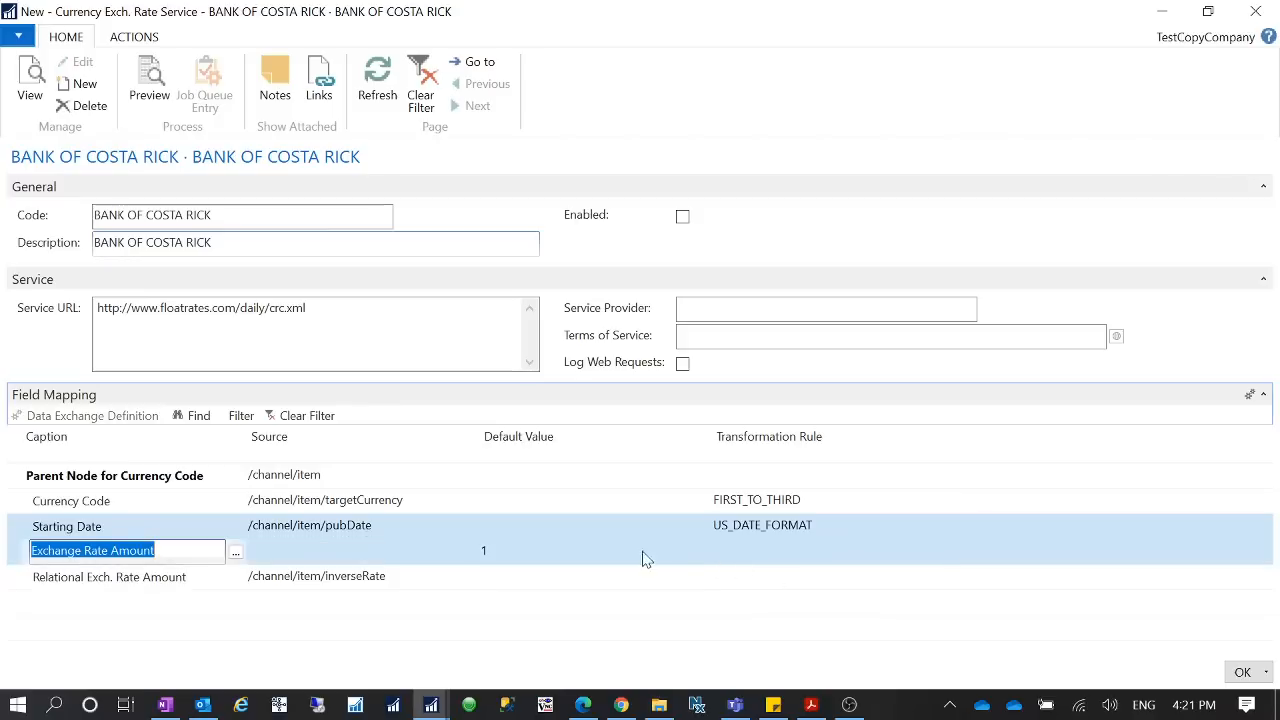
Review the data exchange definition behind the field mapping and close it without changes
left_click(325, 577)
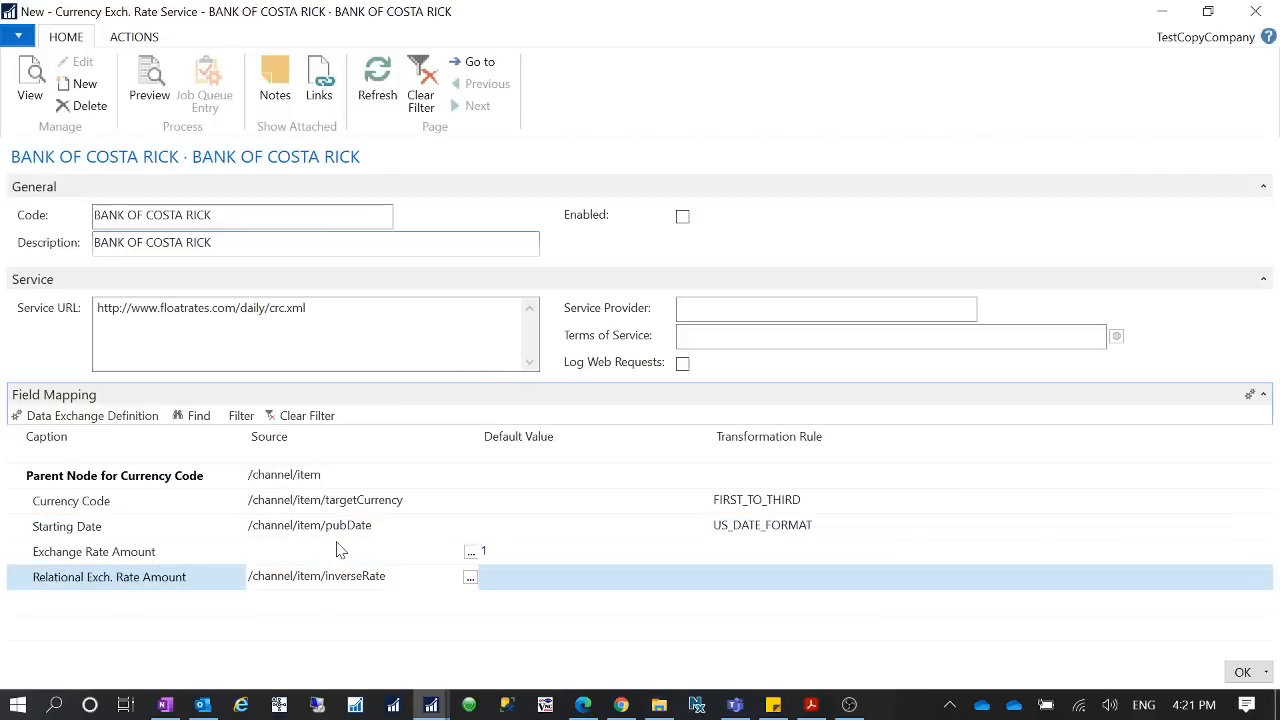
left_click(100, 416)
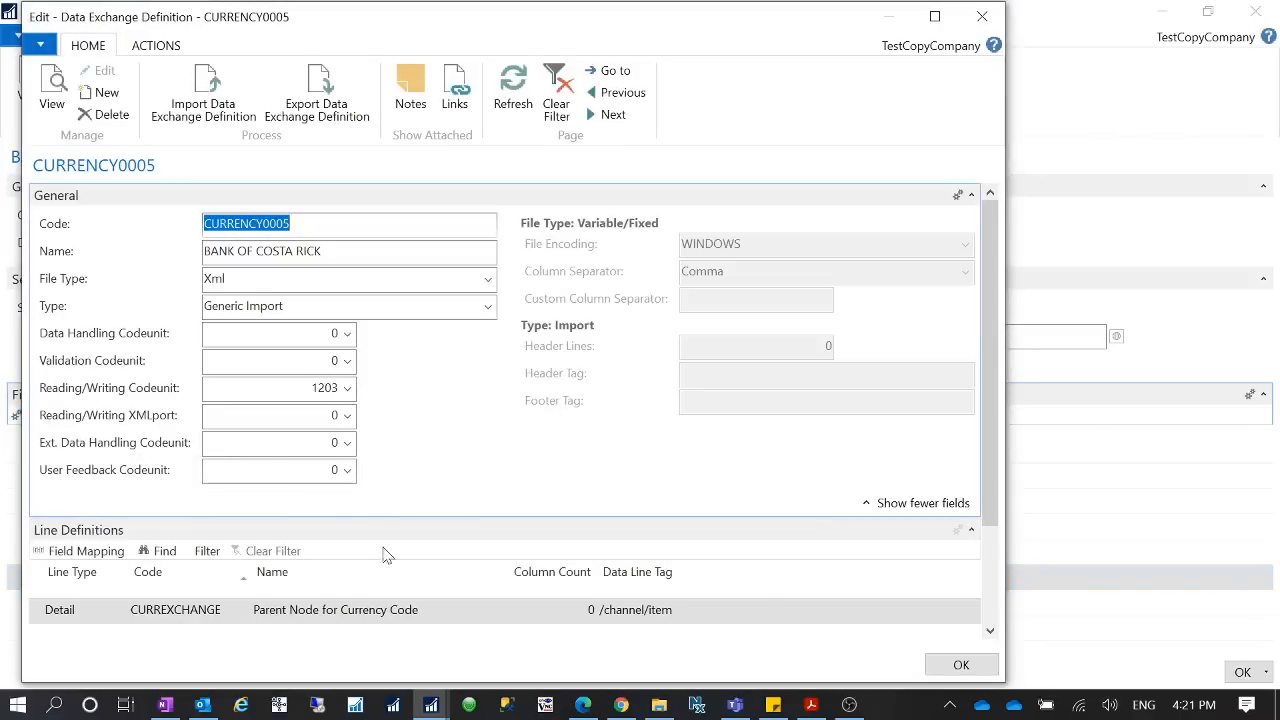
left_click(957, 664)
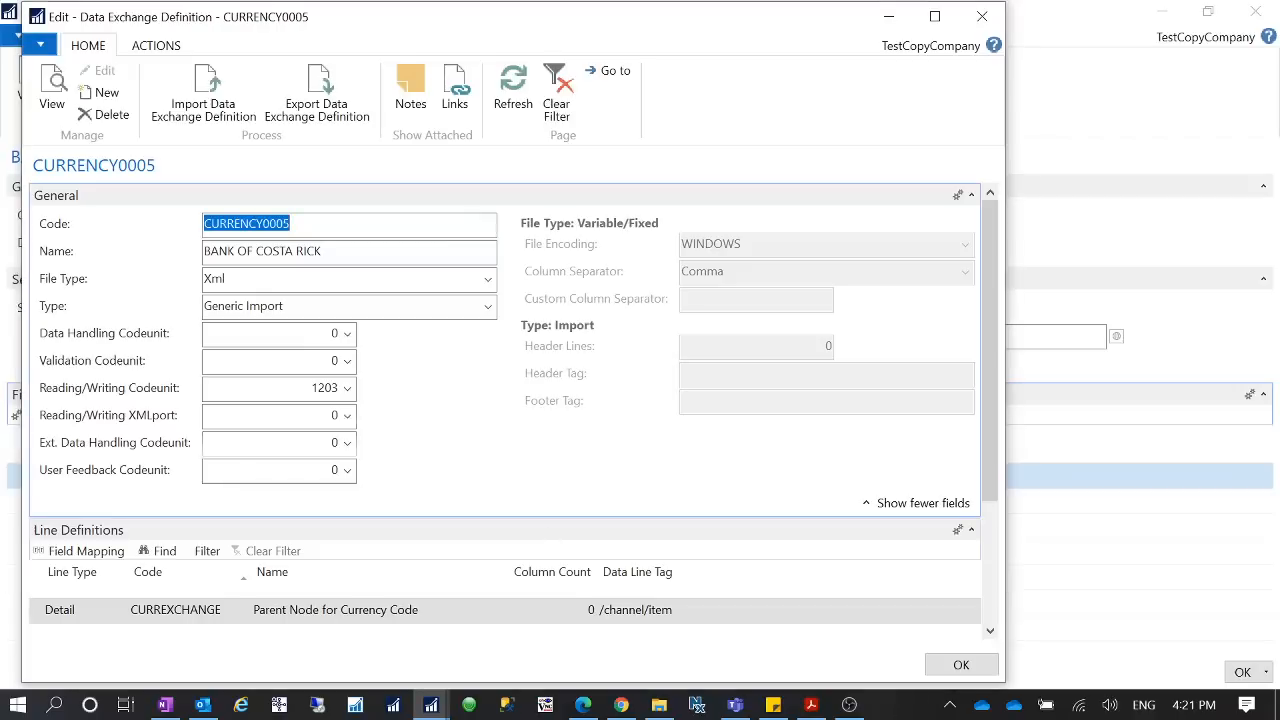
left_click(960, 664)
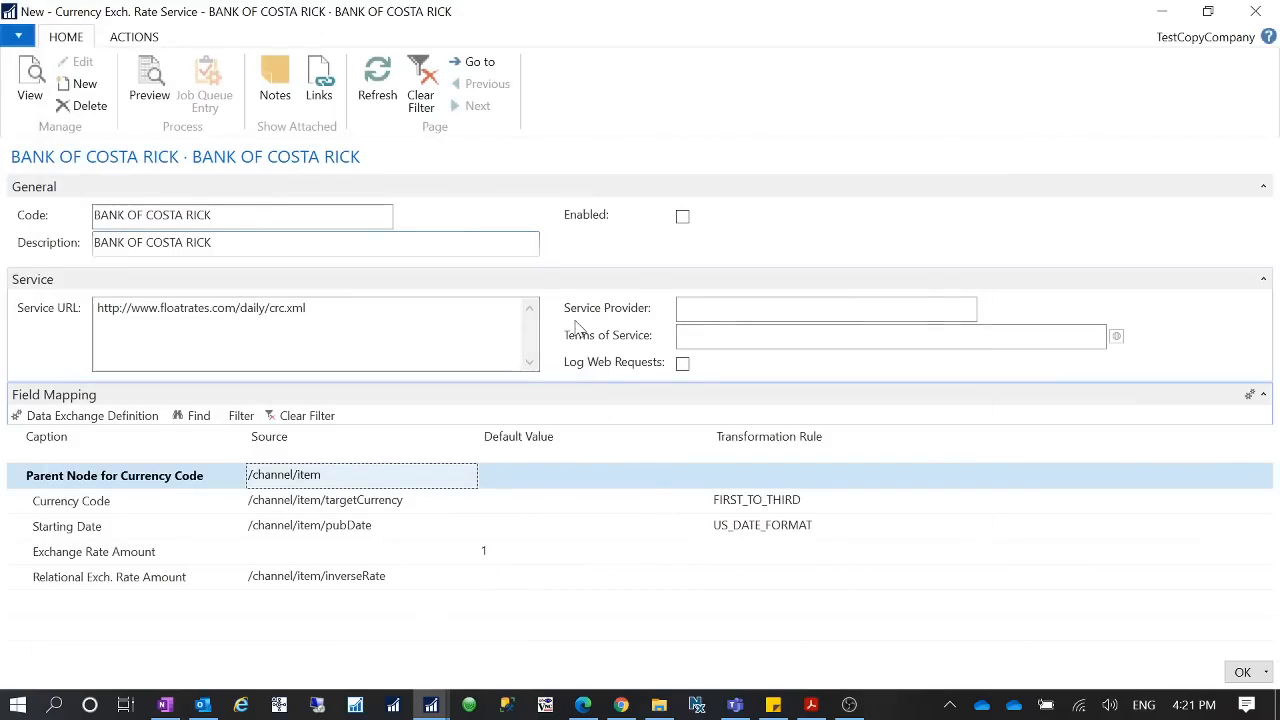
Preview the service's currency exchange rates and examine the starting dates, currency codes and relational rate amounts, including the USD row
left_click(149, 85)
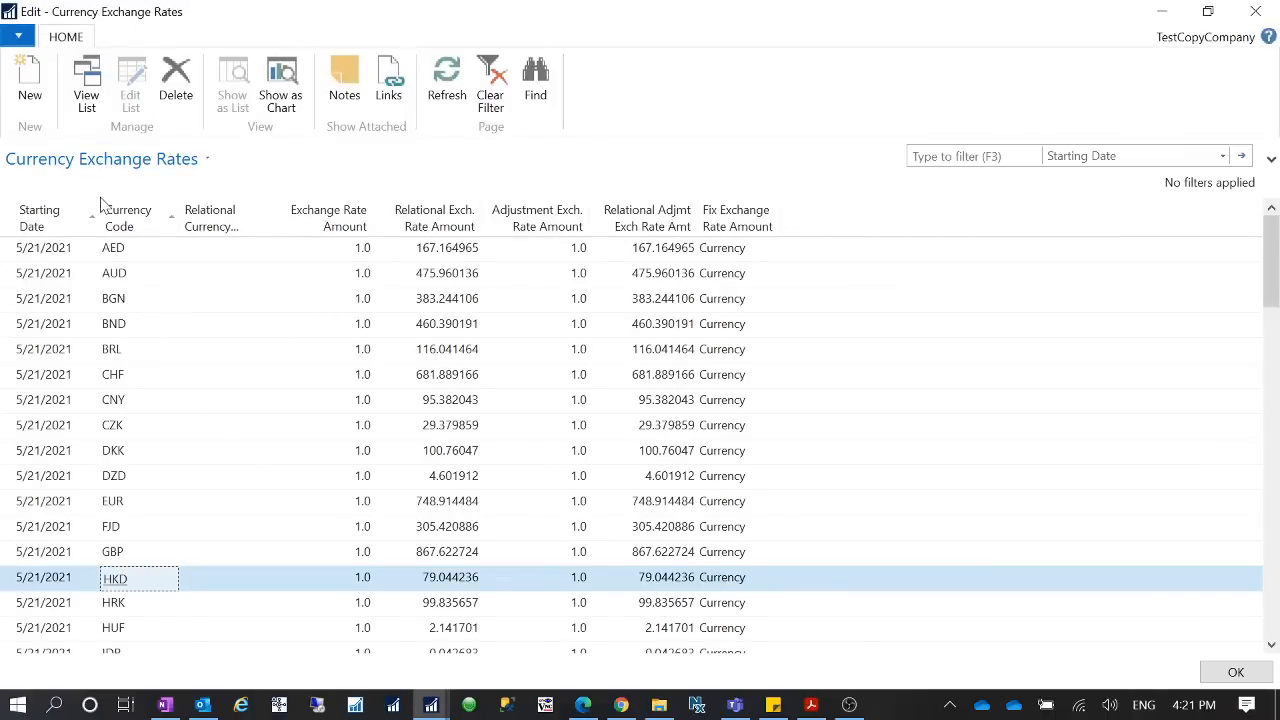
scroll(157, 414, "down", 11)
scroll(172, 450, "up", 4)
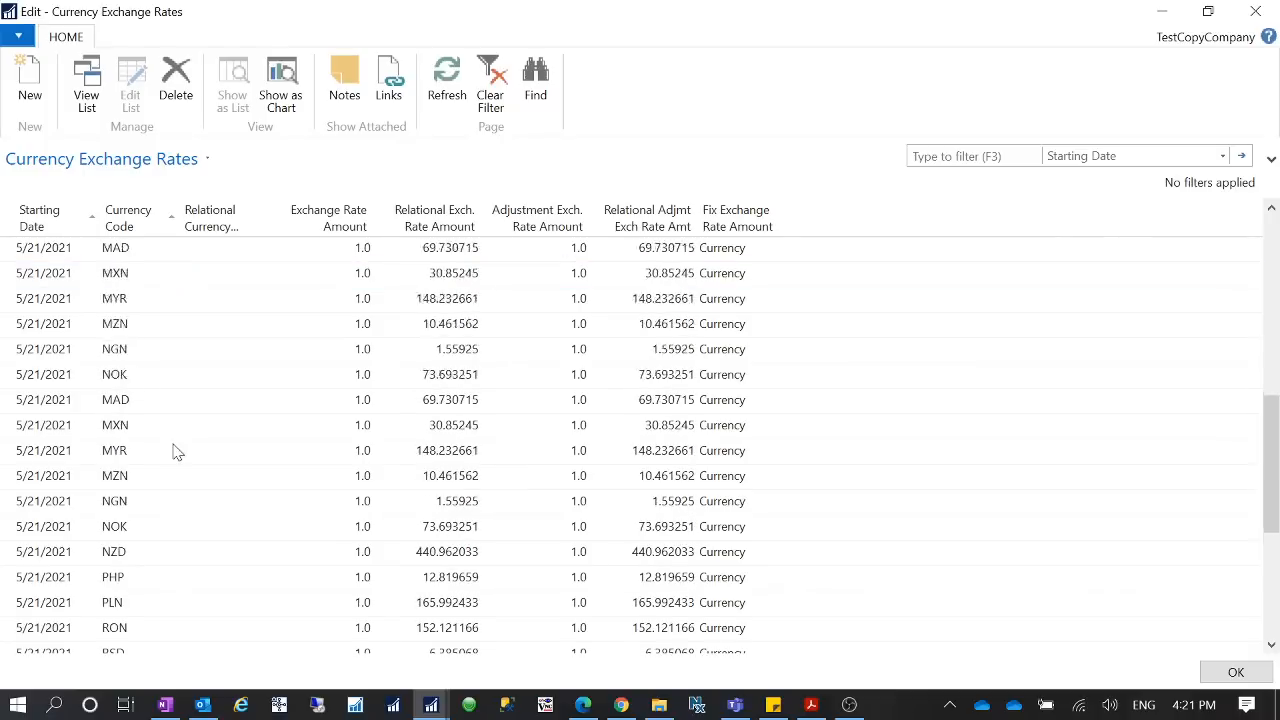
scroll(172, 450, "up", 5)
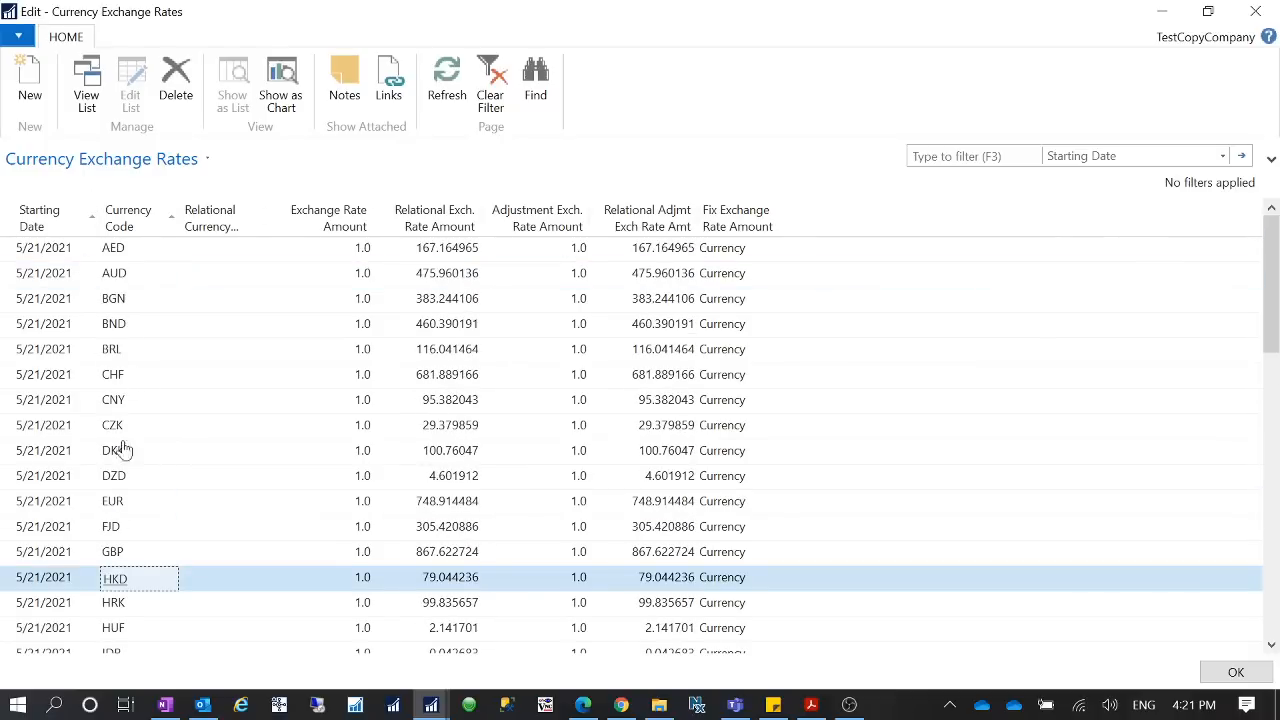
scroll(314, 440, "down", 11)
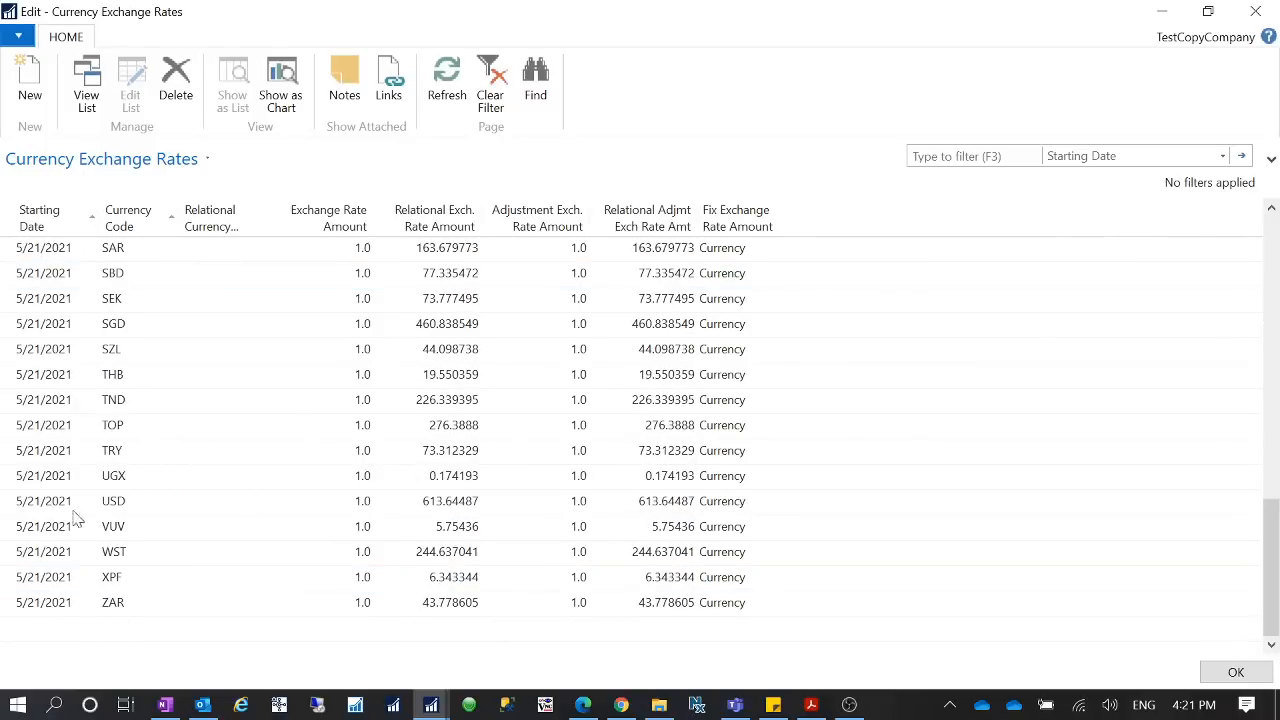
left_click(20, 502)
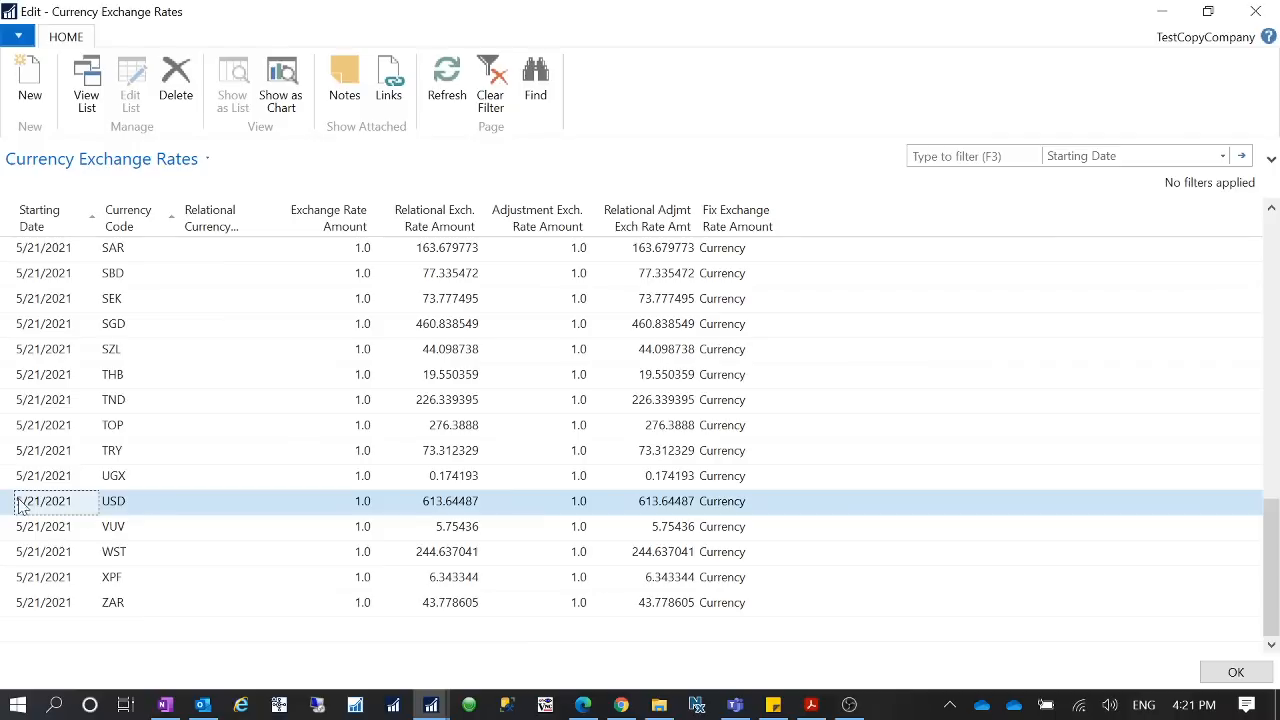
scroll(249, 394, "up", 10)
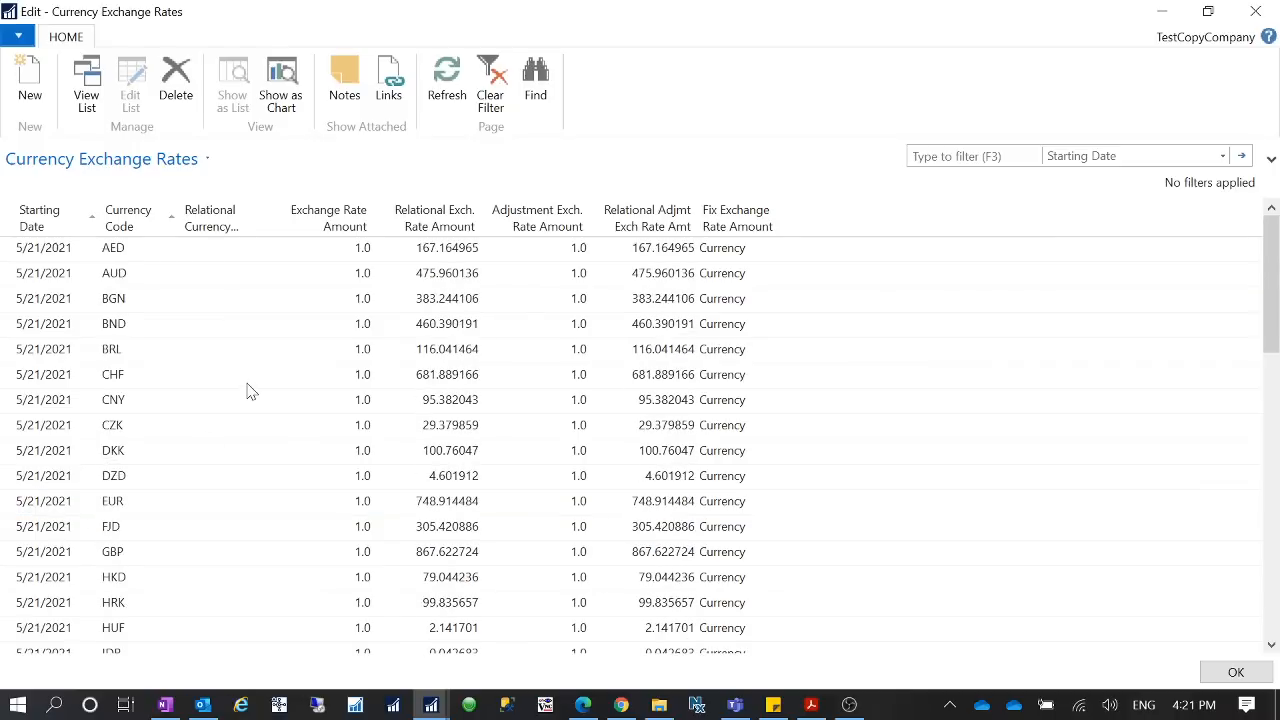
scroll(249, 391, "down", 10)
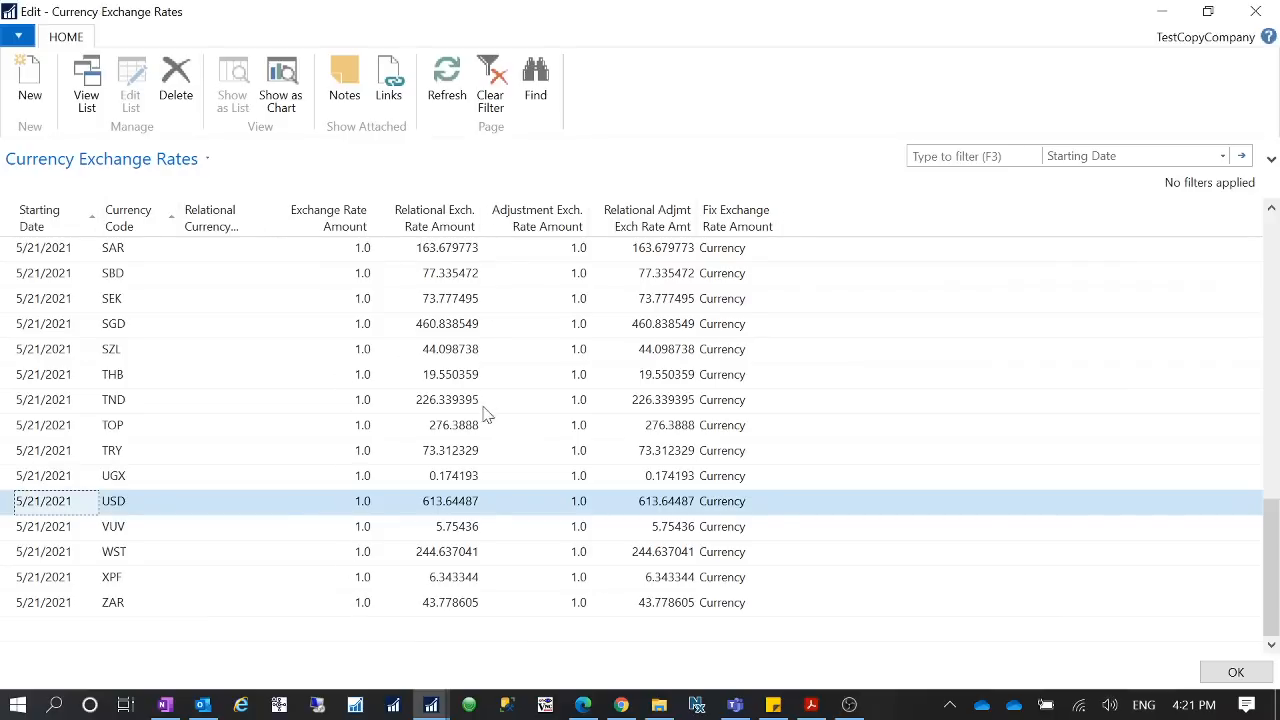
scroll(482, 230, "up", 4)
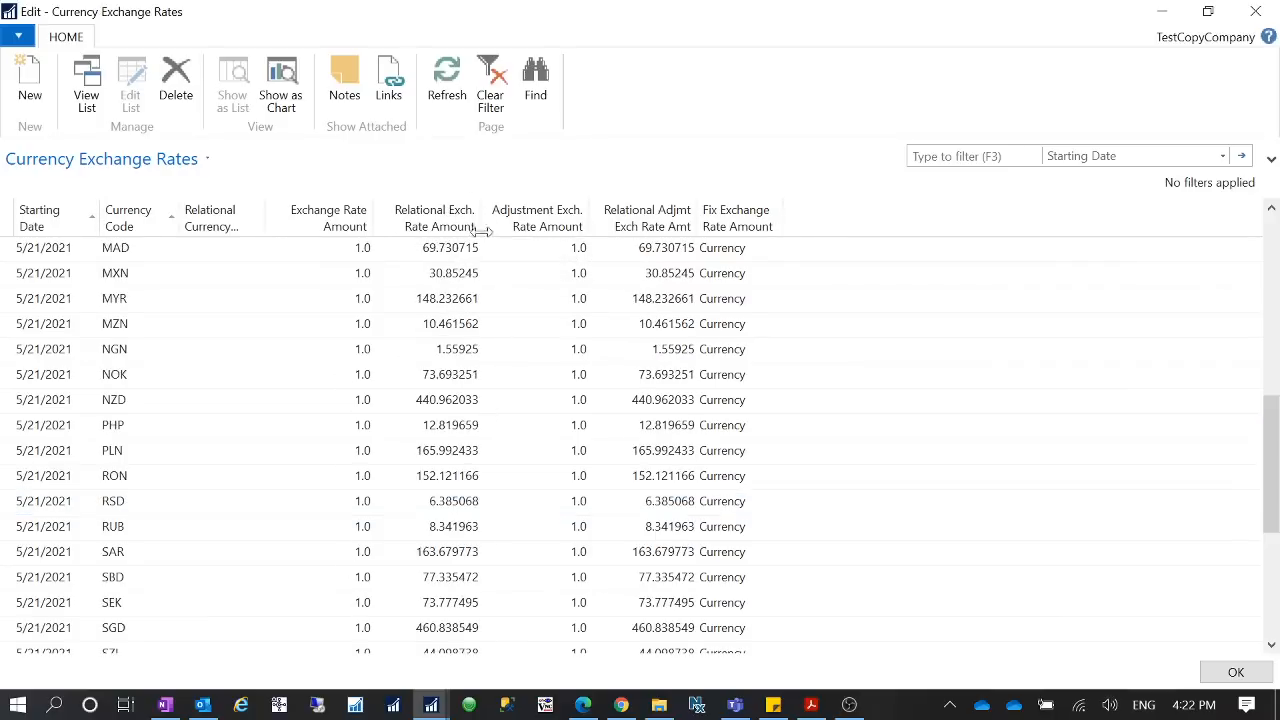
scroll(482, 230, "up", 8)
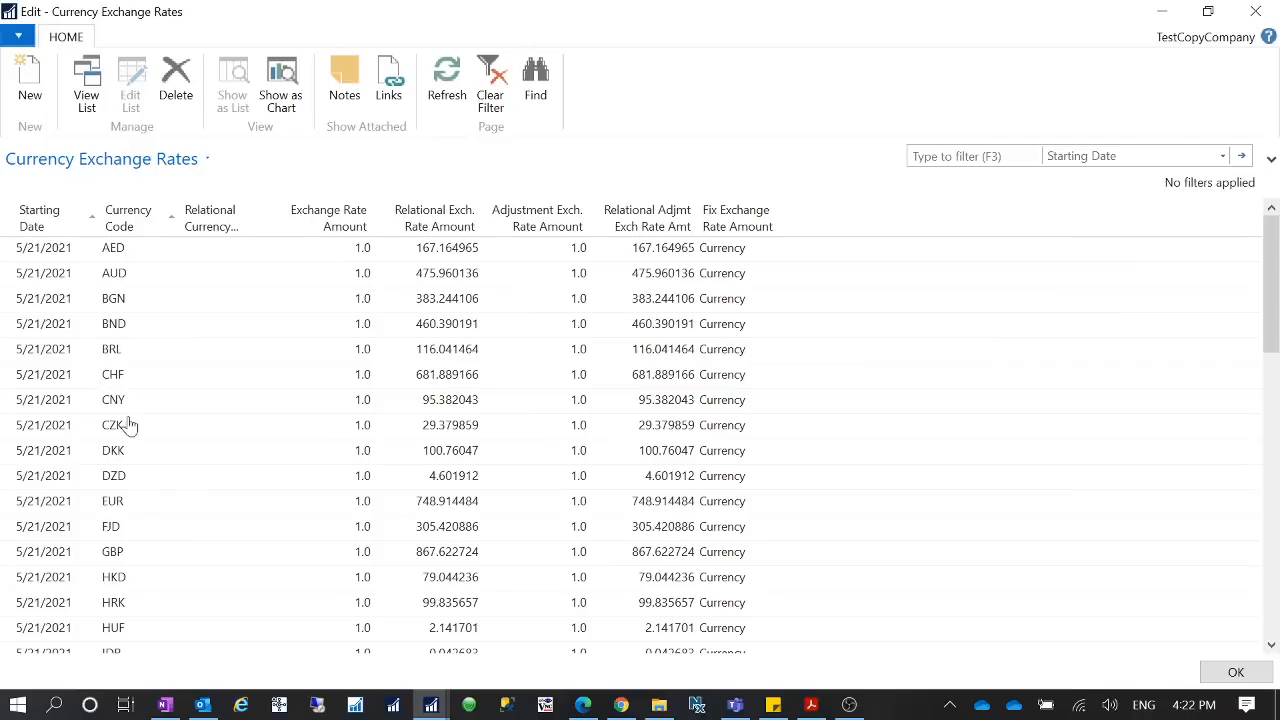
scroll(137, 556, "down", 4)
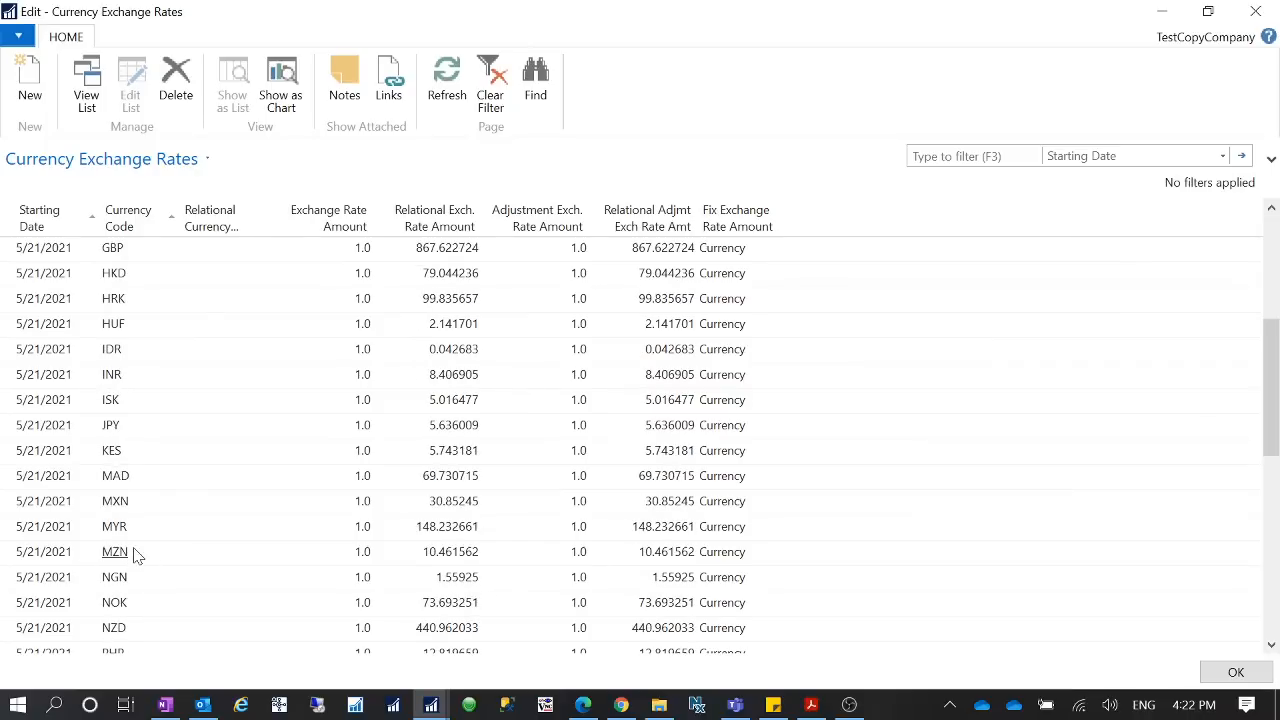
Filter the previewed exchange rates by Currency Code USD, check the relational exchange rate amount, and close the preview
left_click(1085, 157)
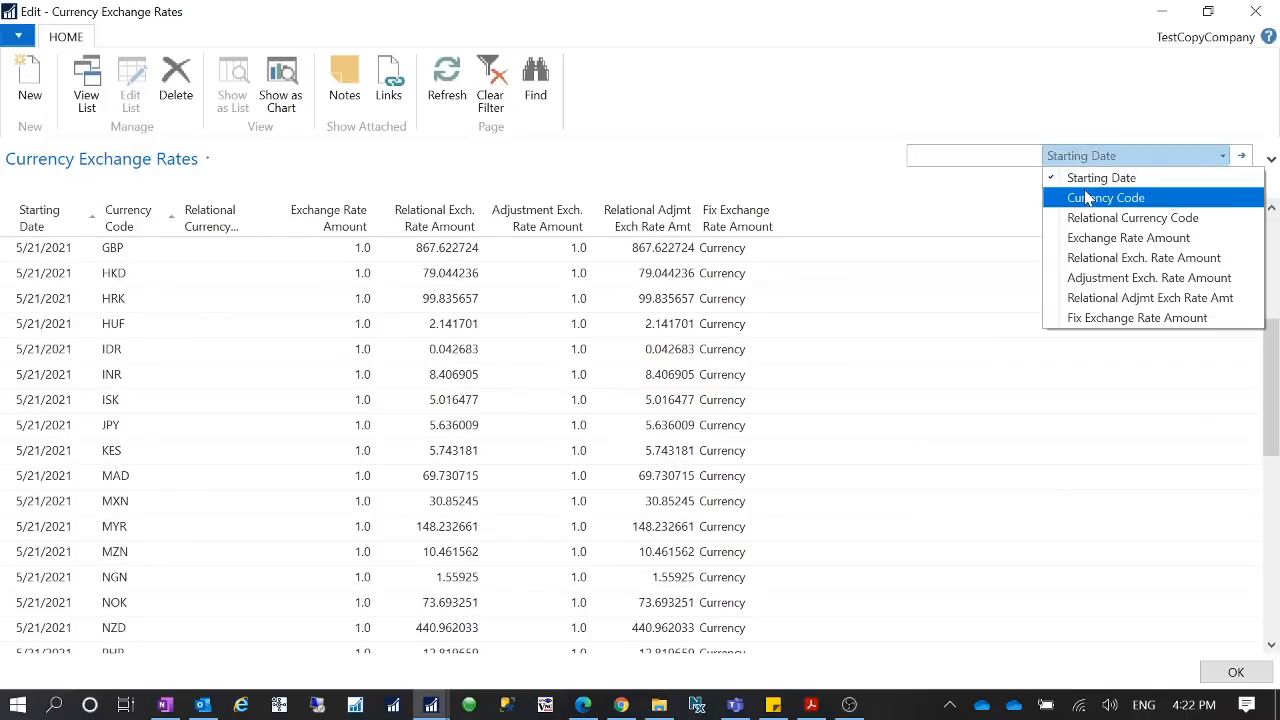
left_click(1088, 197)
type("USD")
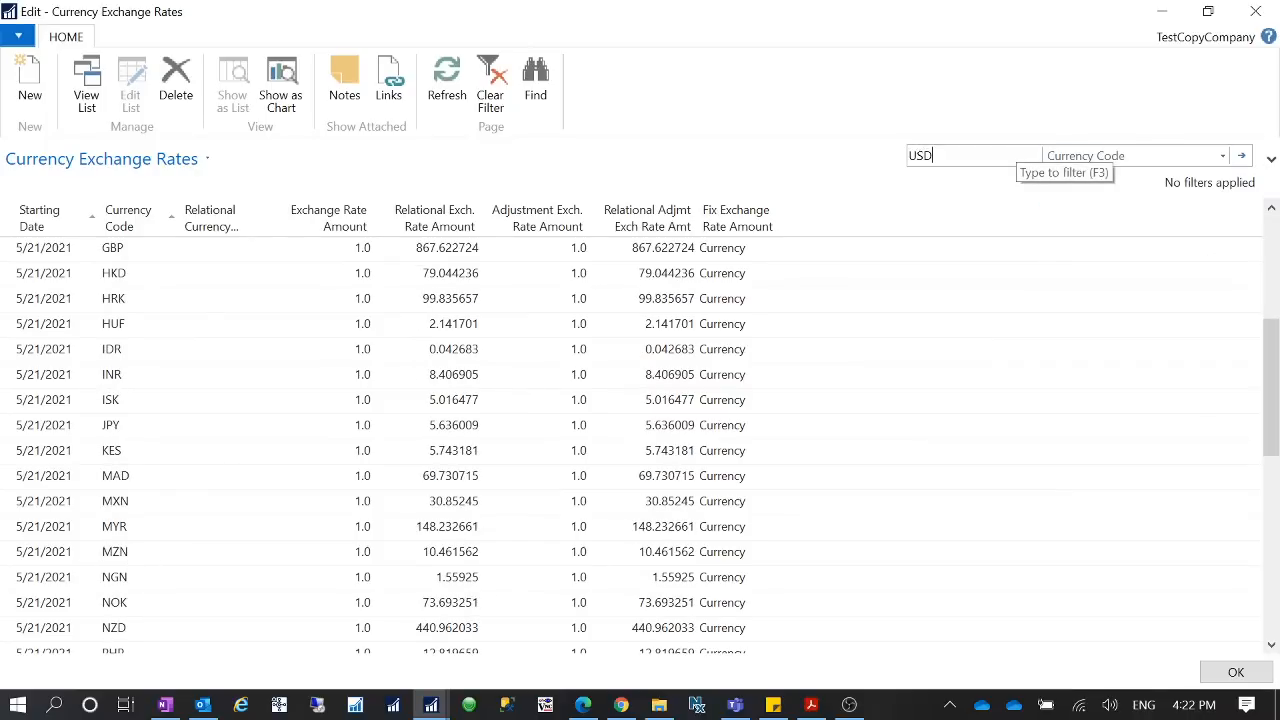
key("Return")
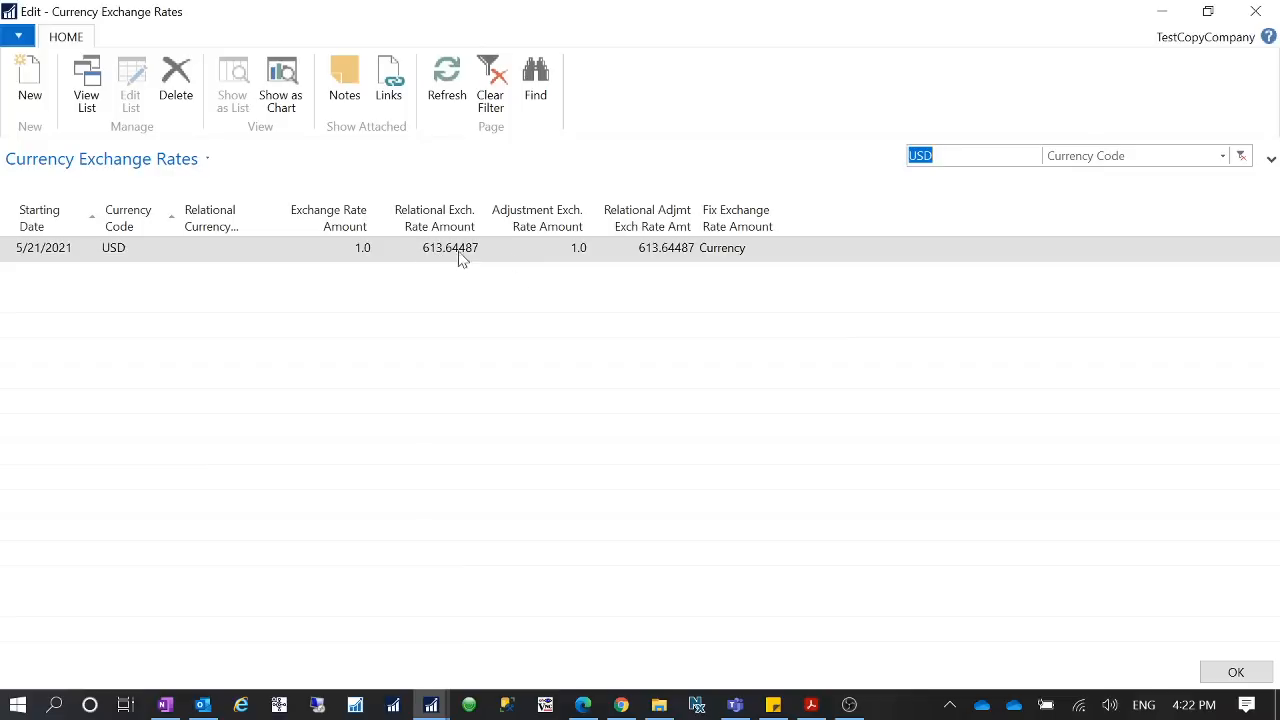
left_click(1213, 678)
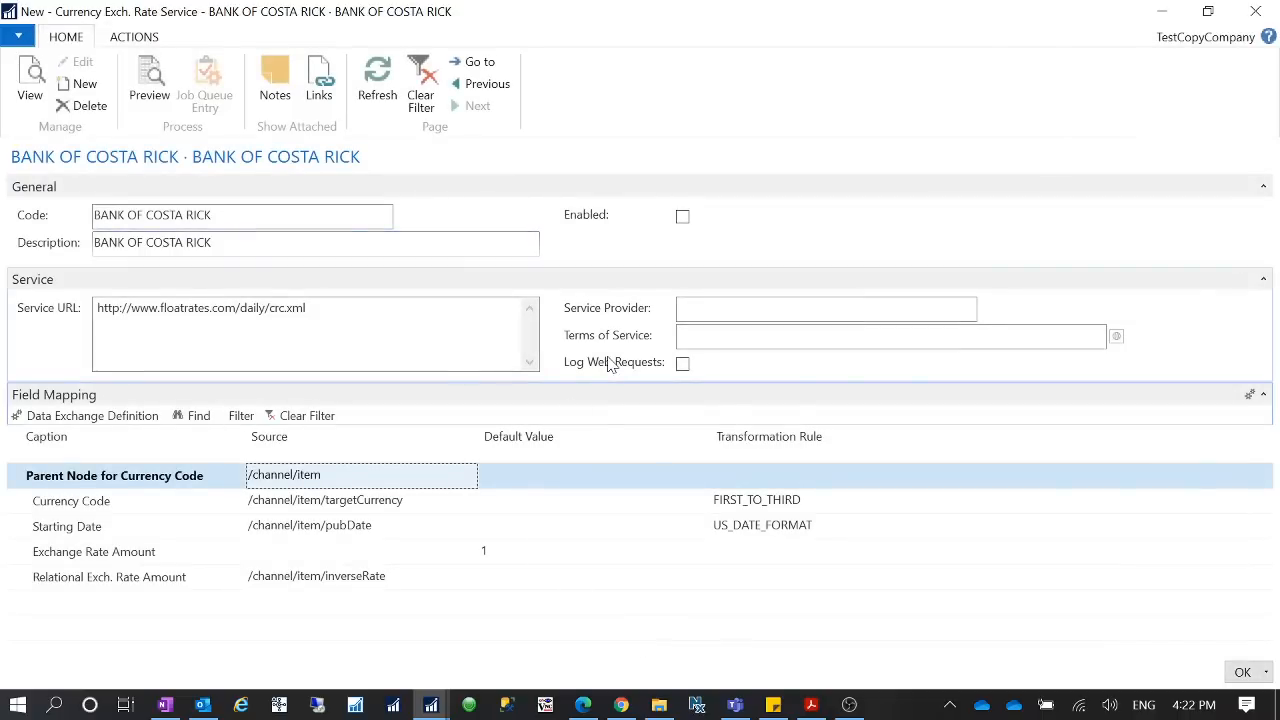
Disable the BANK OF COSTA RICA exchange rate service, exit its card without enabling it, and refresh the services list
mouse_move(612, 365)
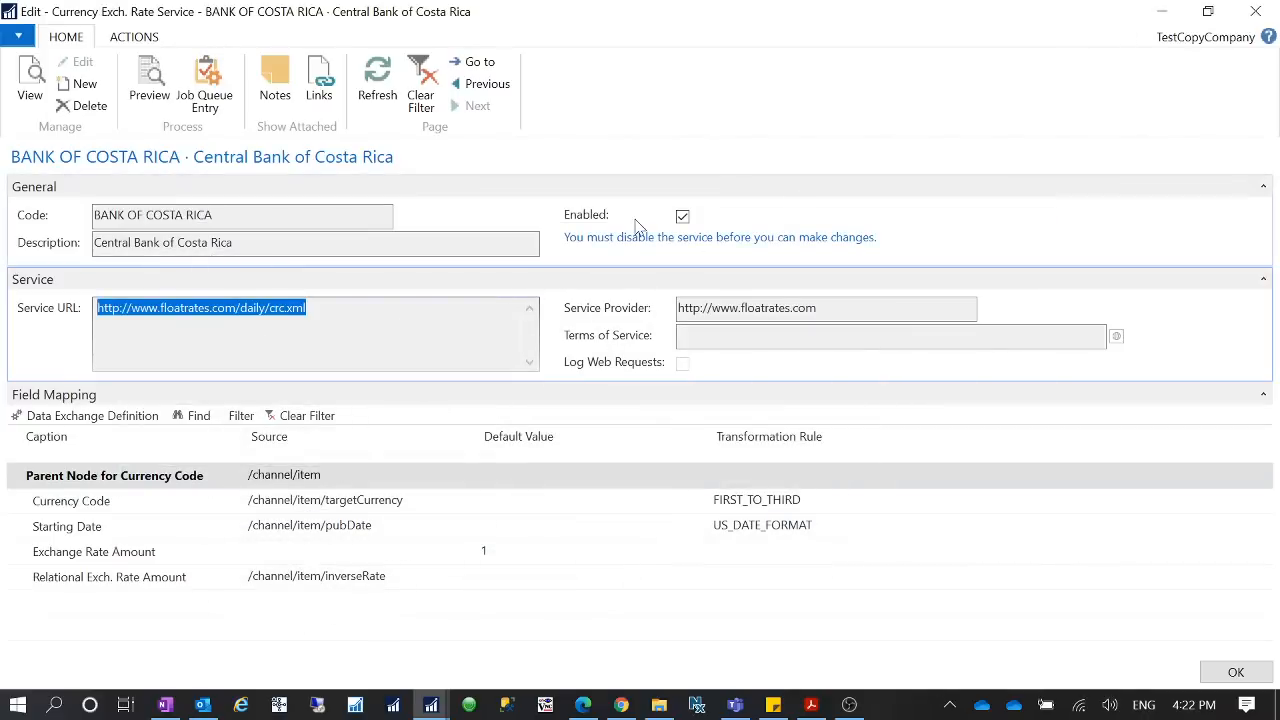
left_click(684, 217)
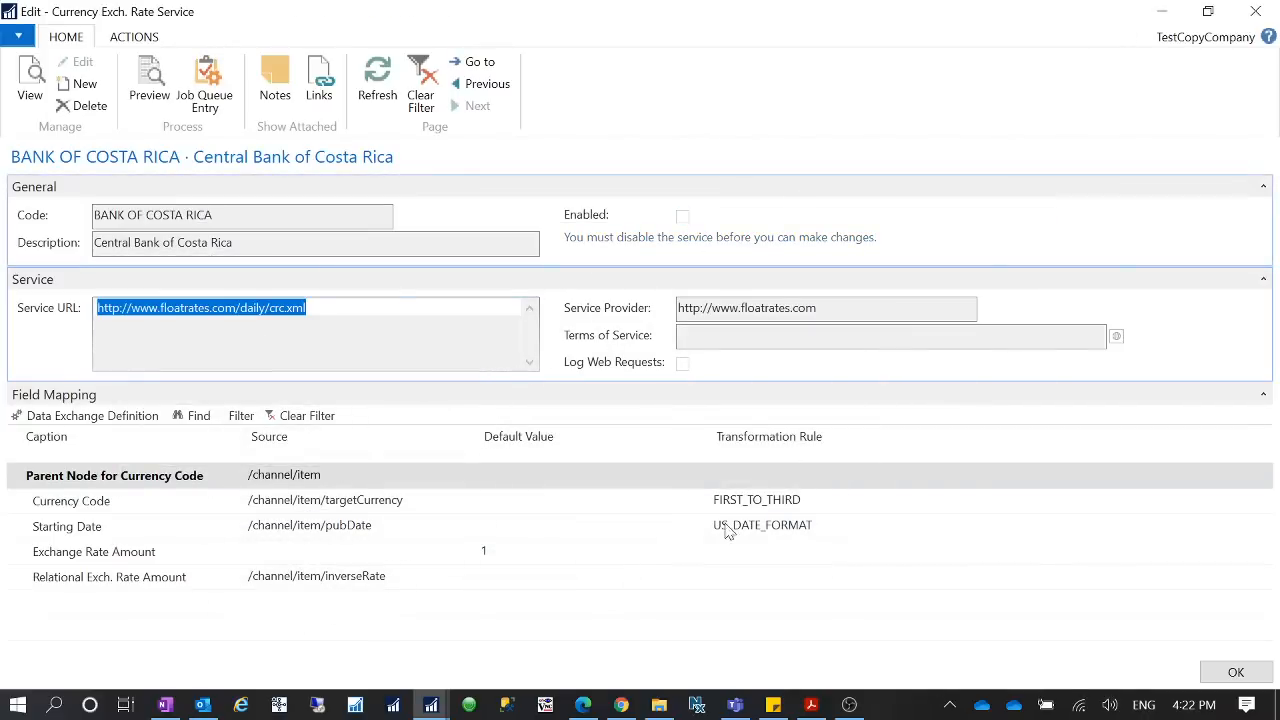
left_click(1255, 11)
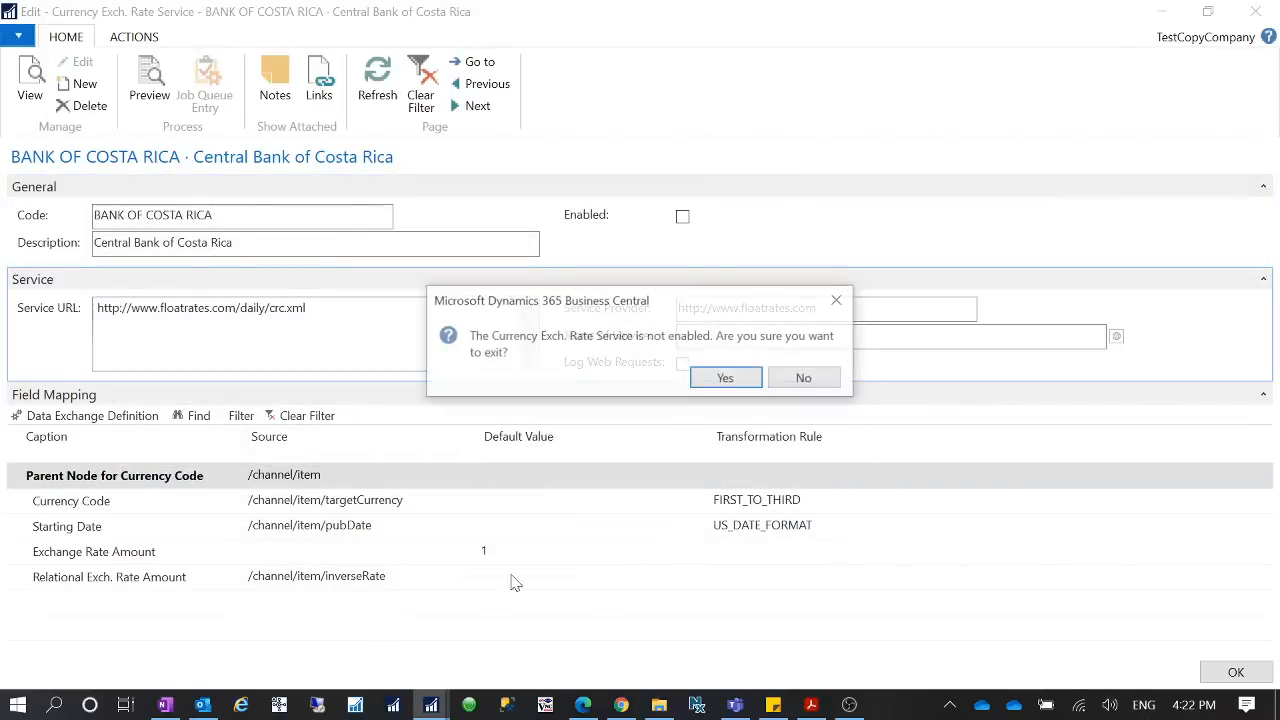
left_click(726, 378)
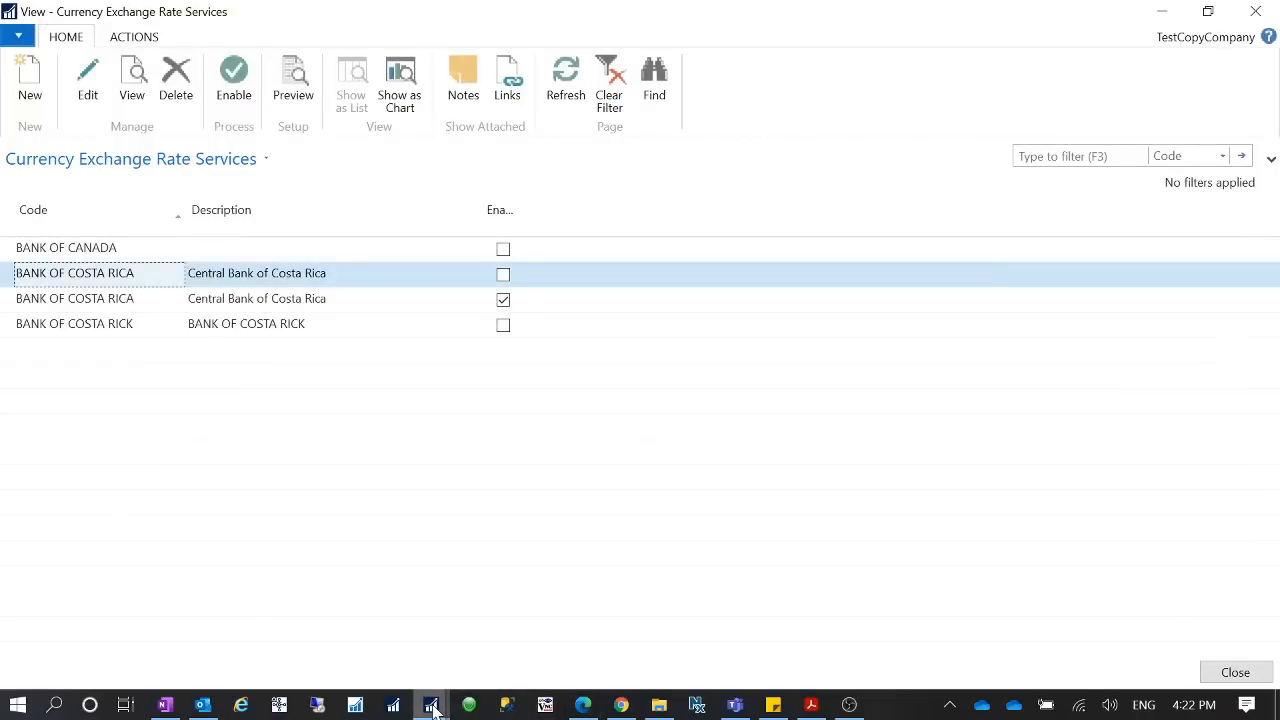
mouse_move(433, 708)
left_click(329, 307)
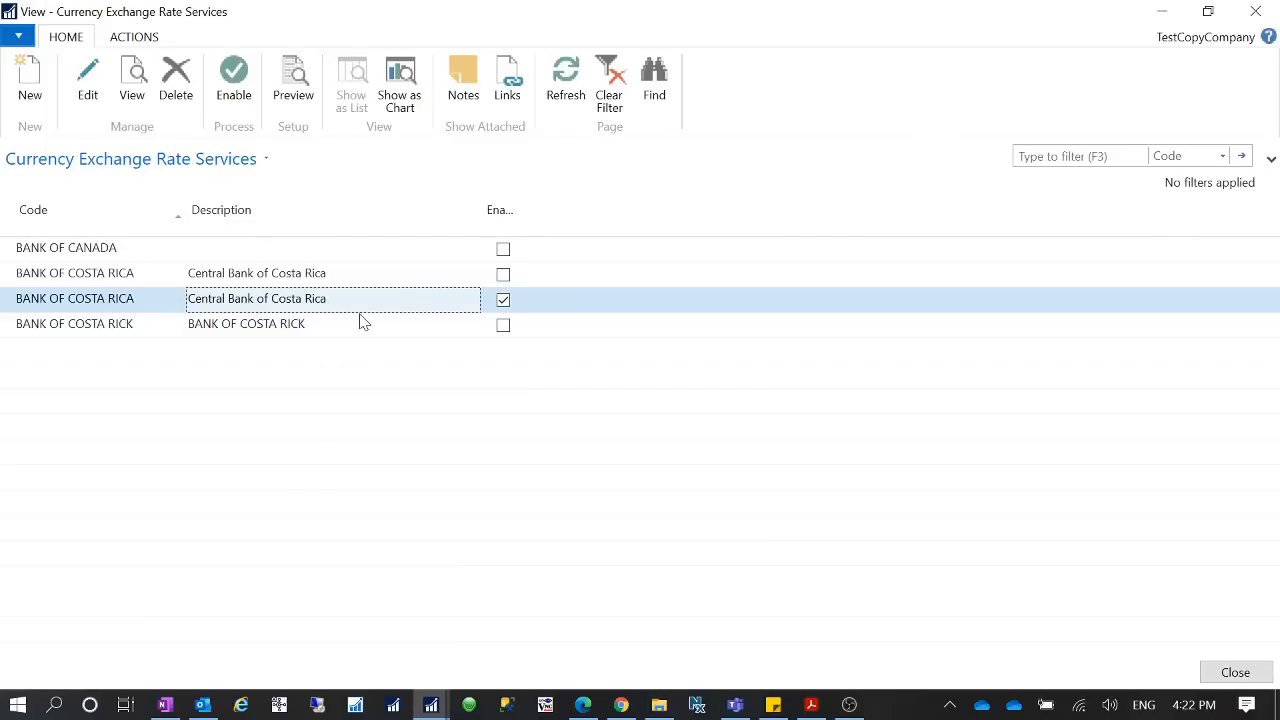
left_click(566, 84)
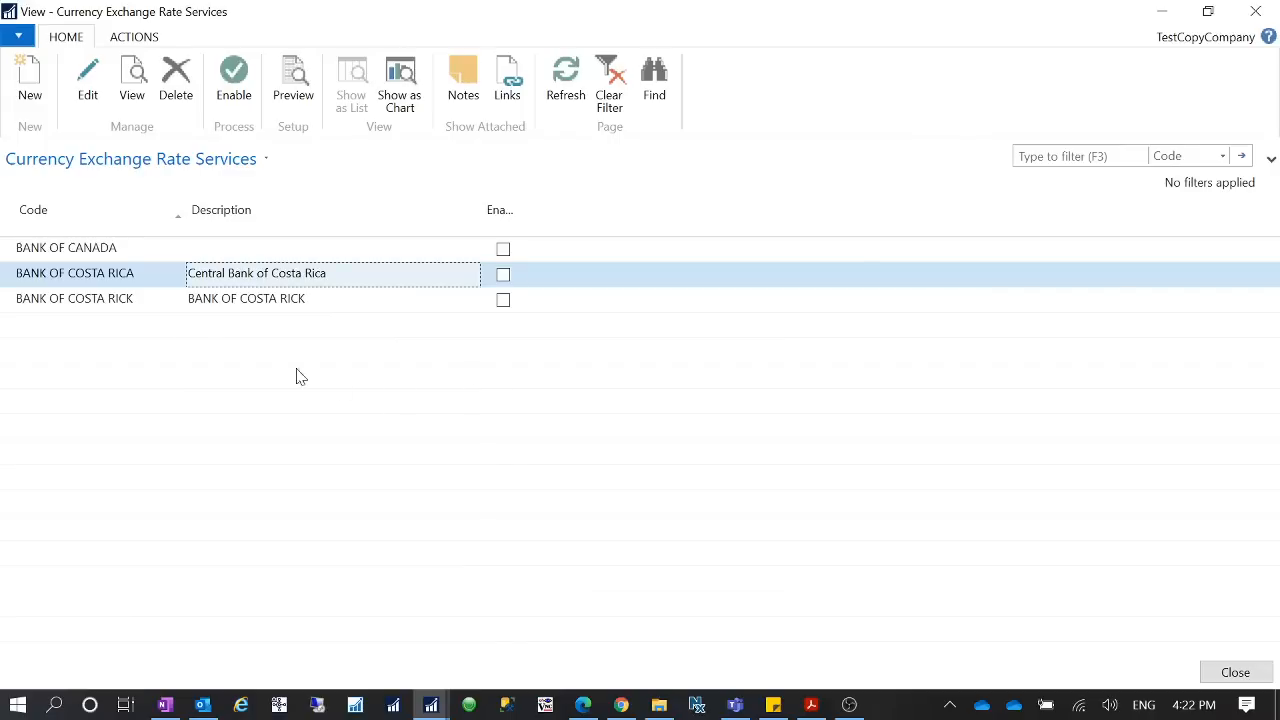
Enable the BANK OF COSTA RICK exchange rate service on its card
left_click(177, 303)
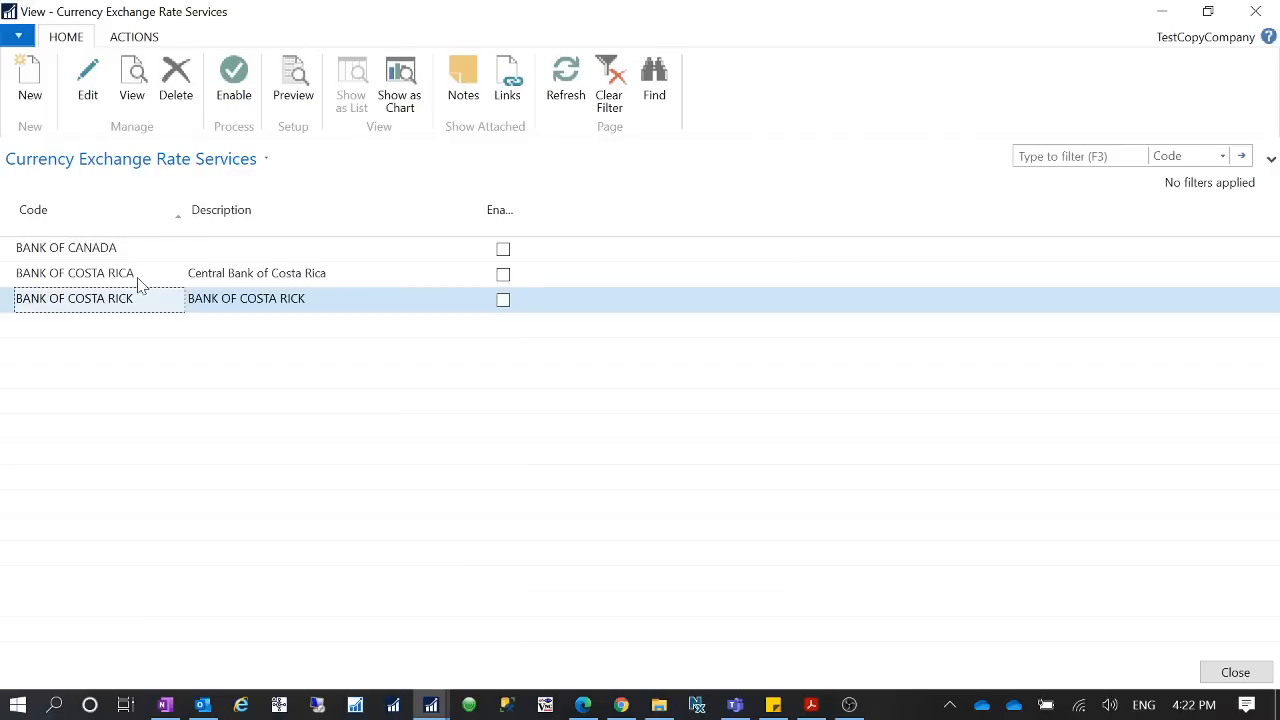
left_click(88, 82)
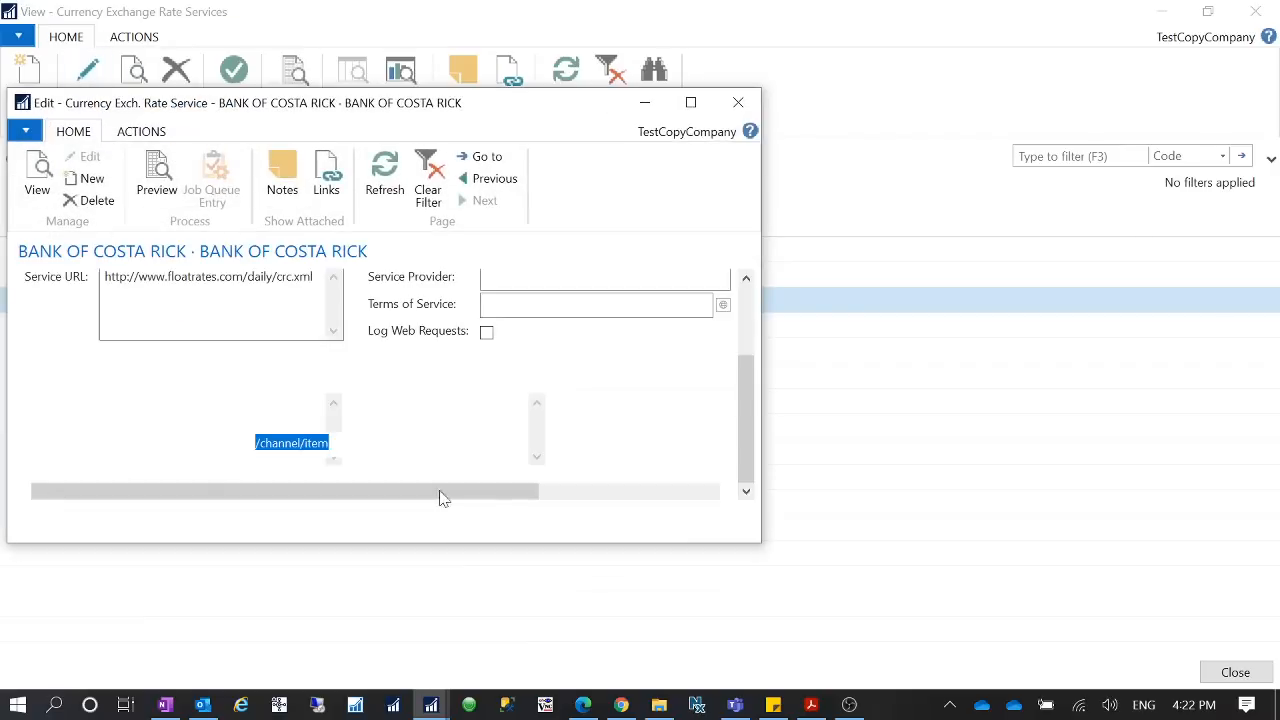
left_click(688, 100)
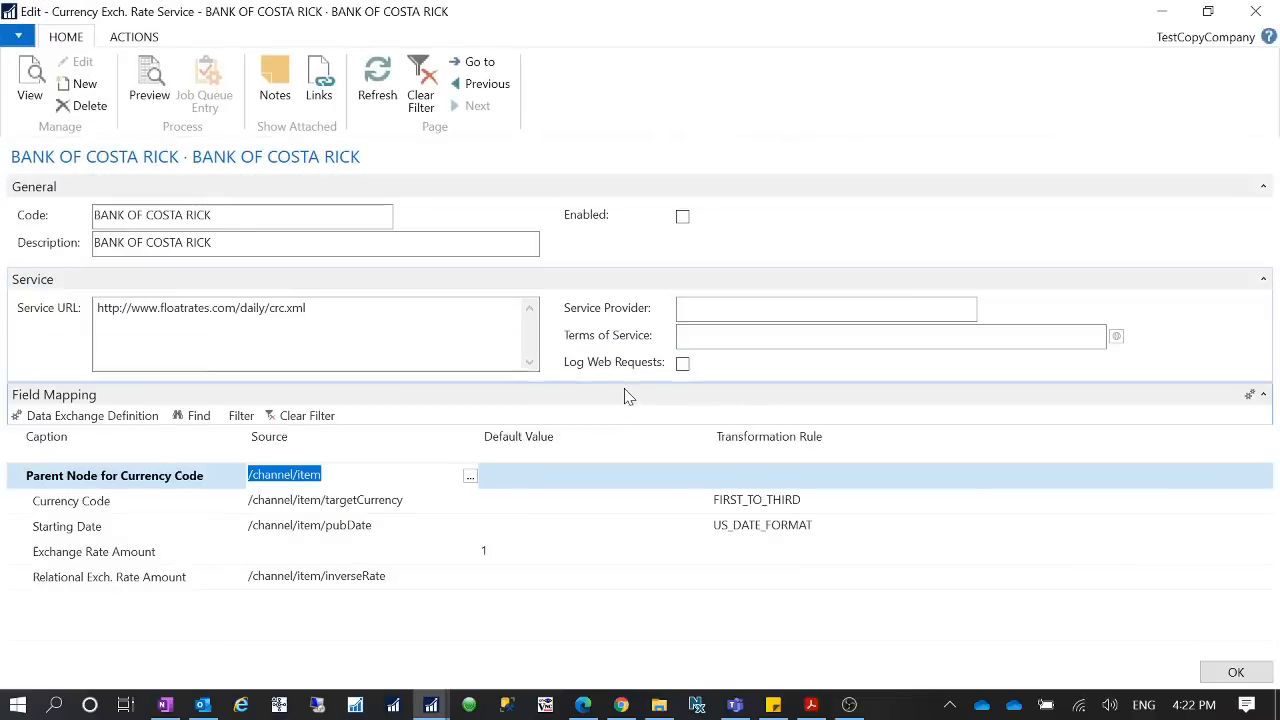
left_click(683, 217)
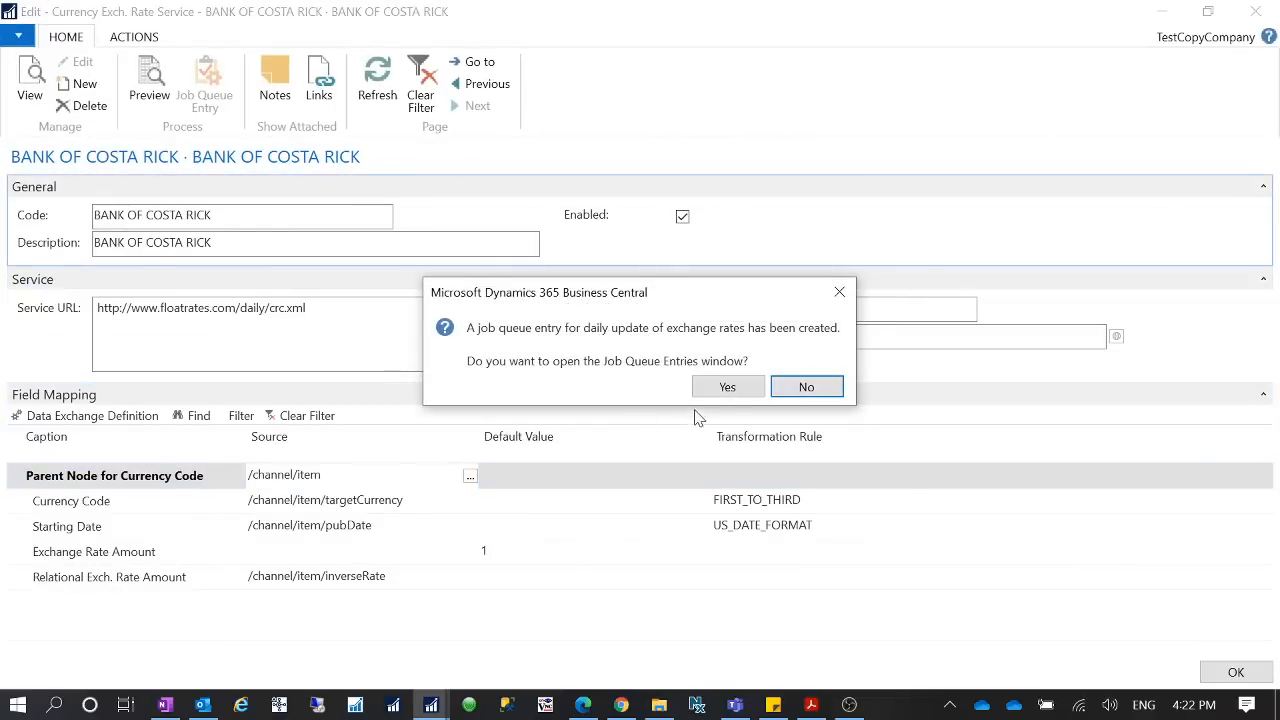
Review the recurrence and starting time of the created job queue entry, and return to the Currencies list
left_click(727, 387)
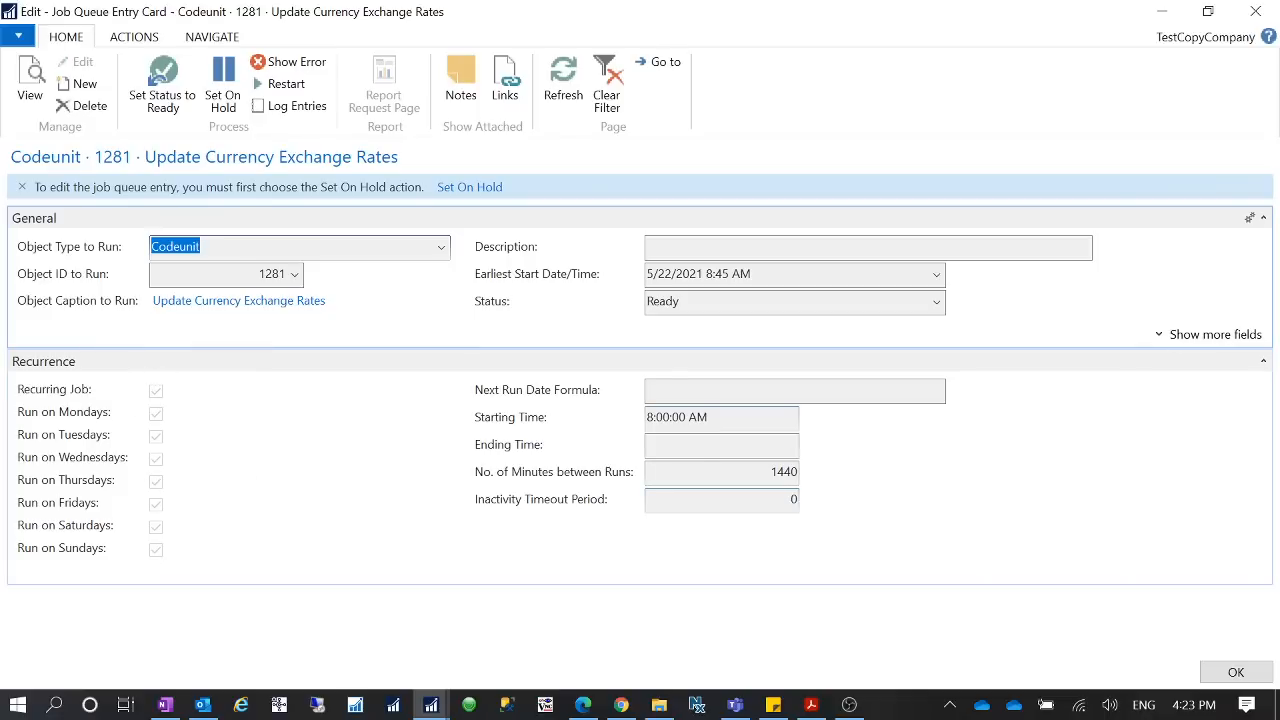
left_click(570, 427)
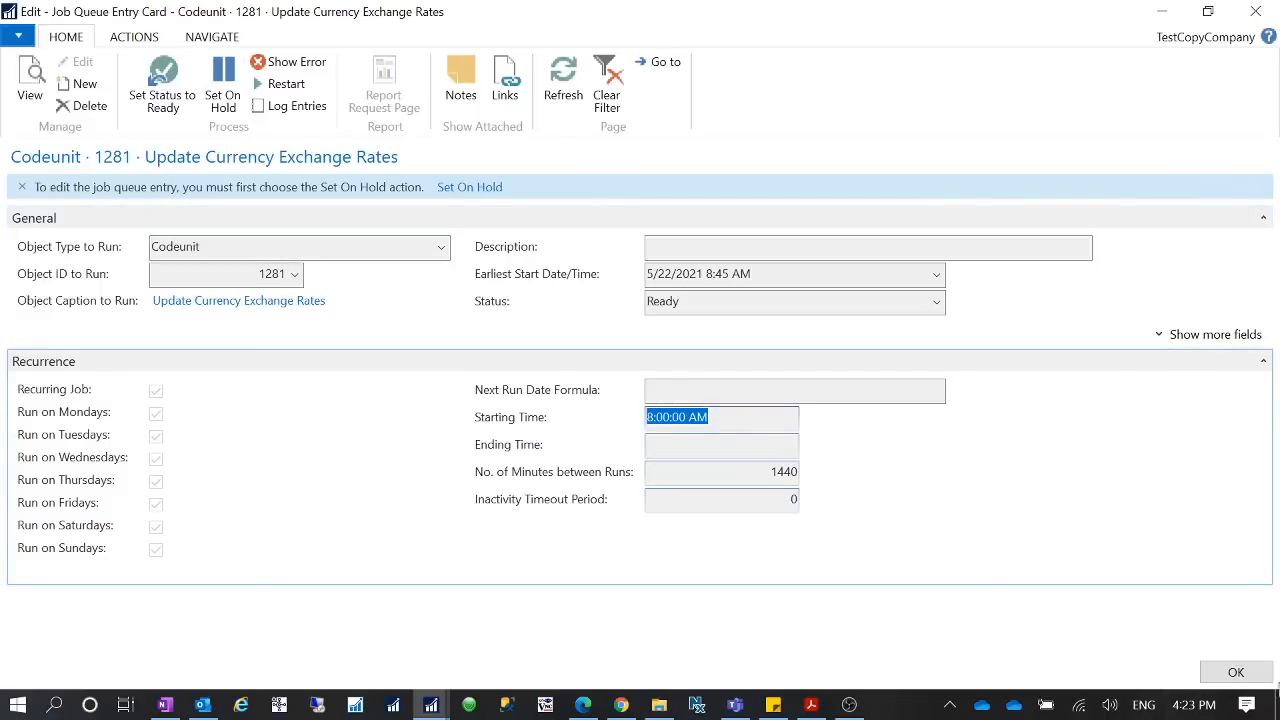
left_click(1214, 678)
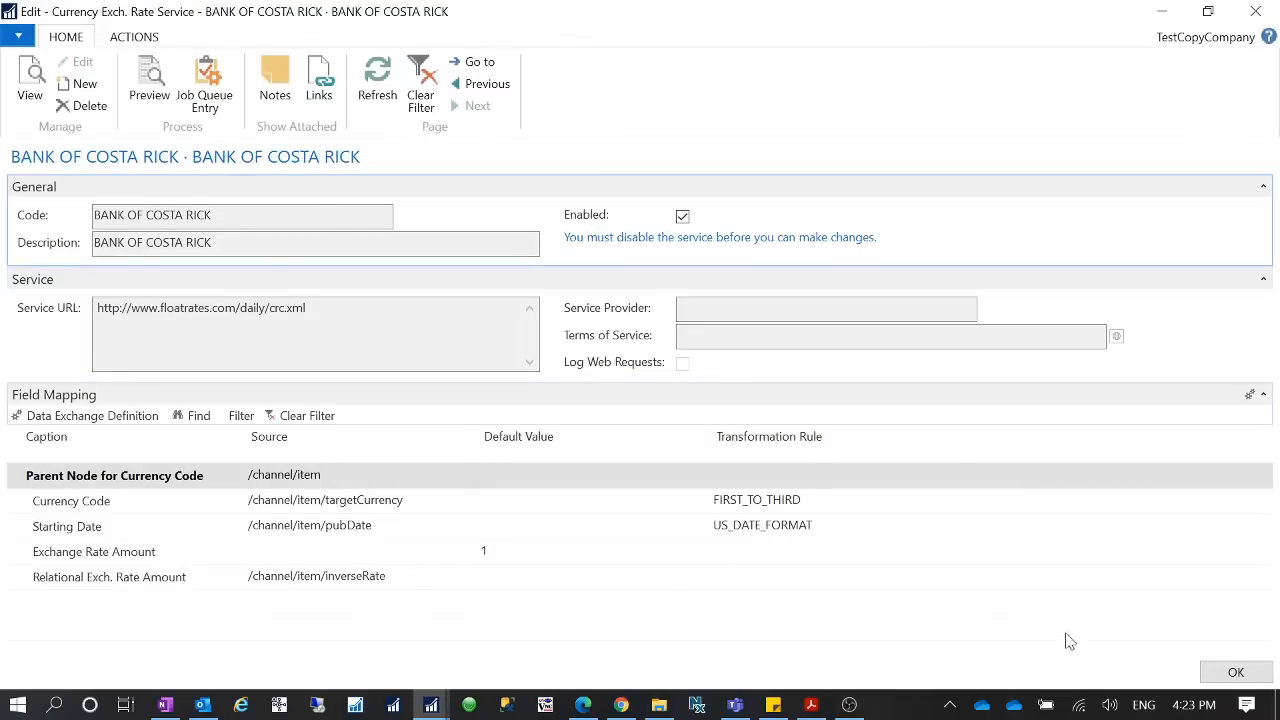
left_click(1235, 673)
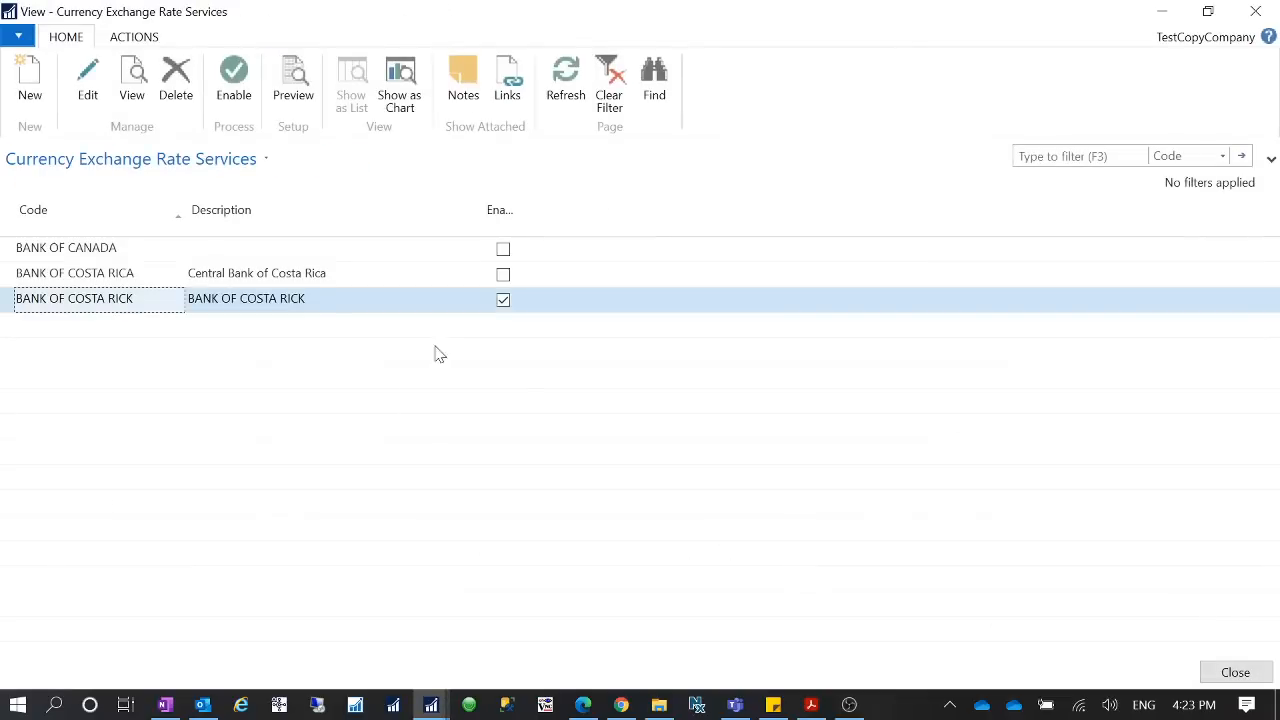
left_click(1235, 672)
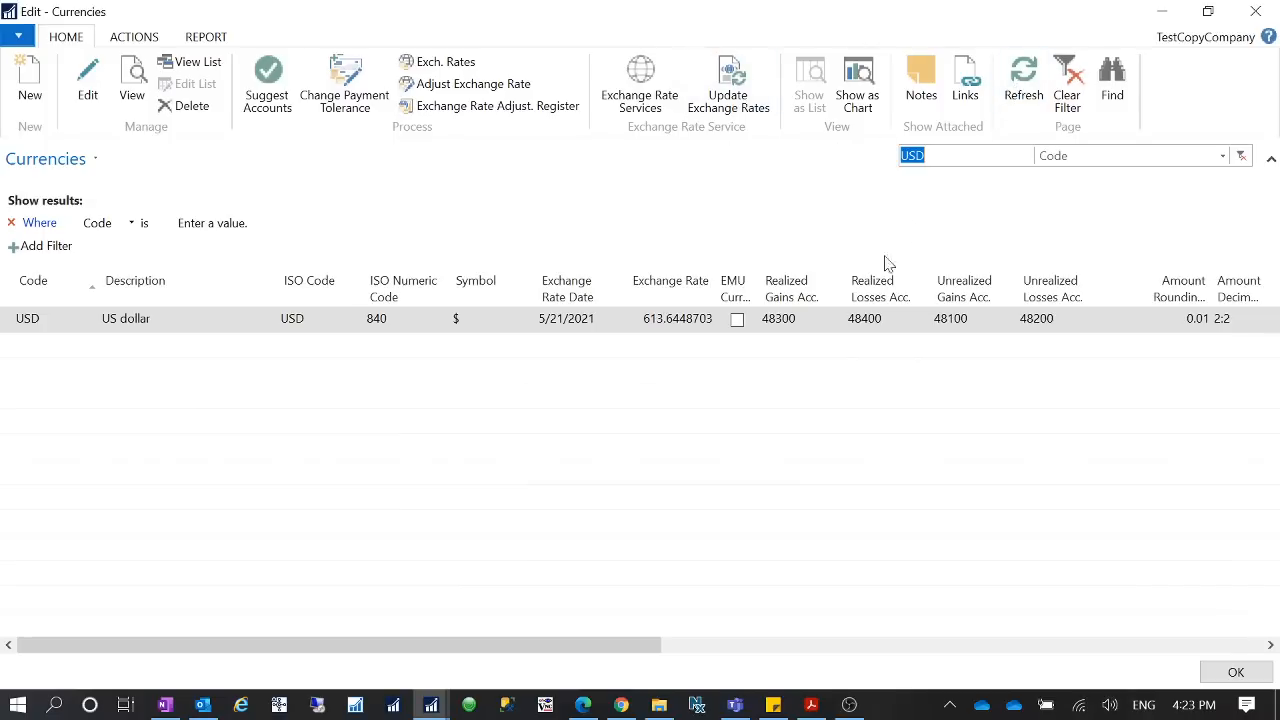
Delete the USD currency's exchange rate entry and retrieve the rate again with Update Exchange Rates
left_click(463, 63)
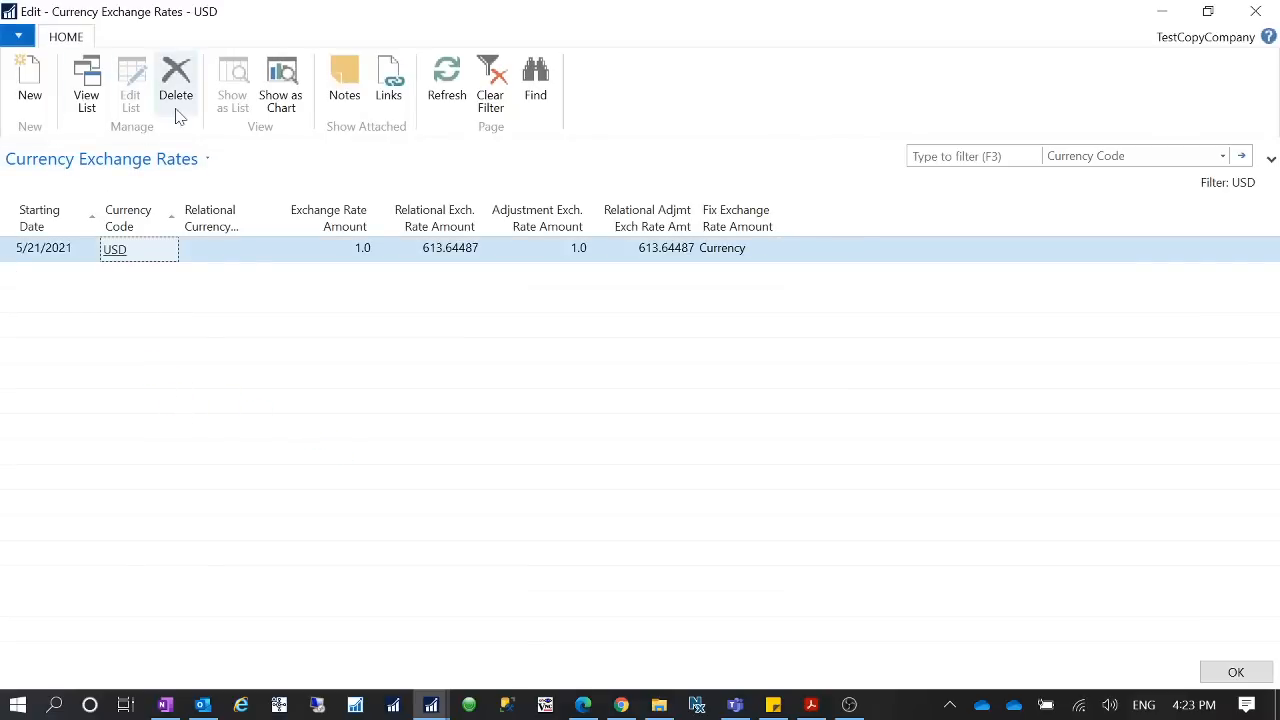
left_click(177, 110)
left_click(640, 372)
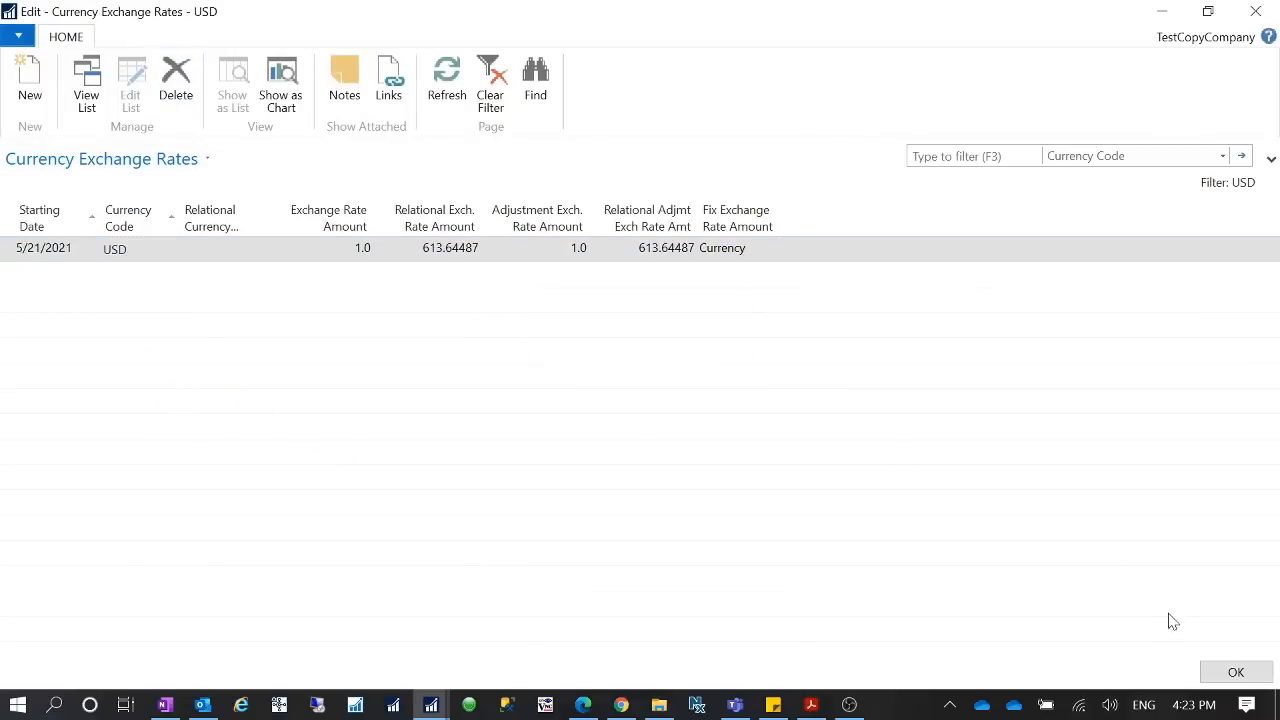
left_click(1240, 672)
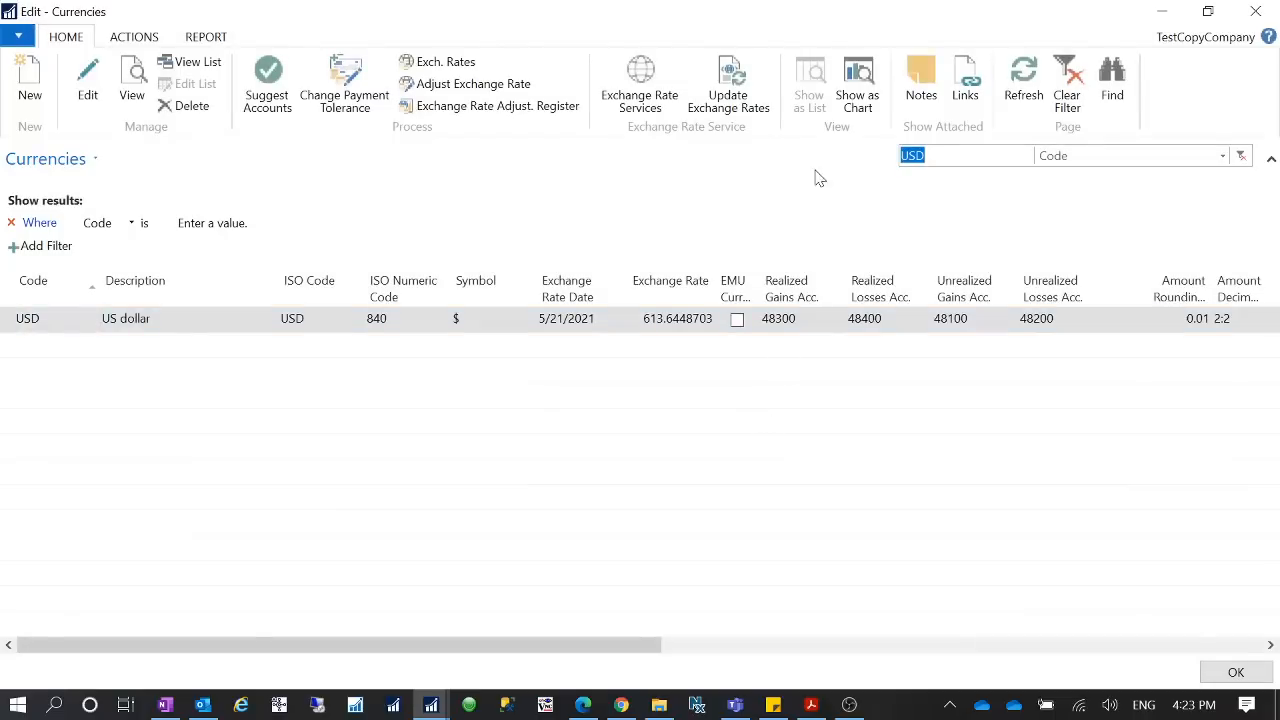
left_click(1025, 88)
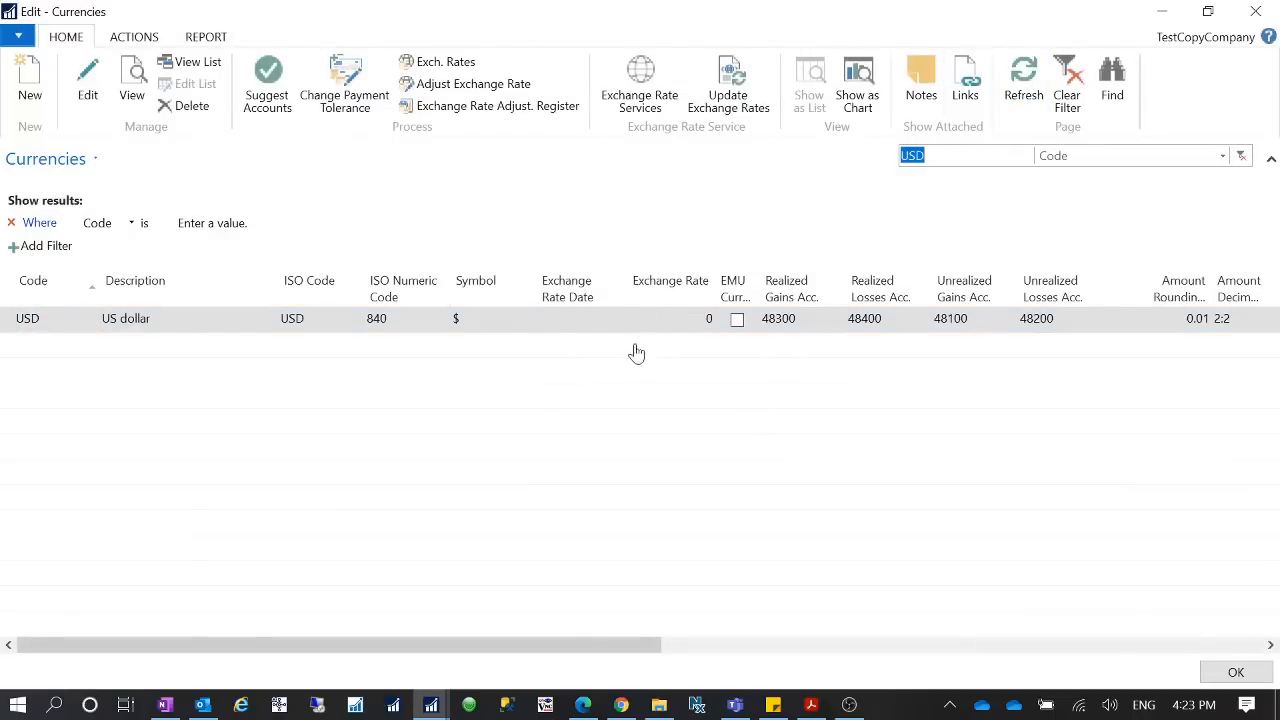
left_click(731, 112)
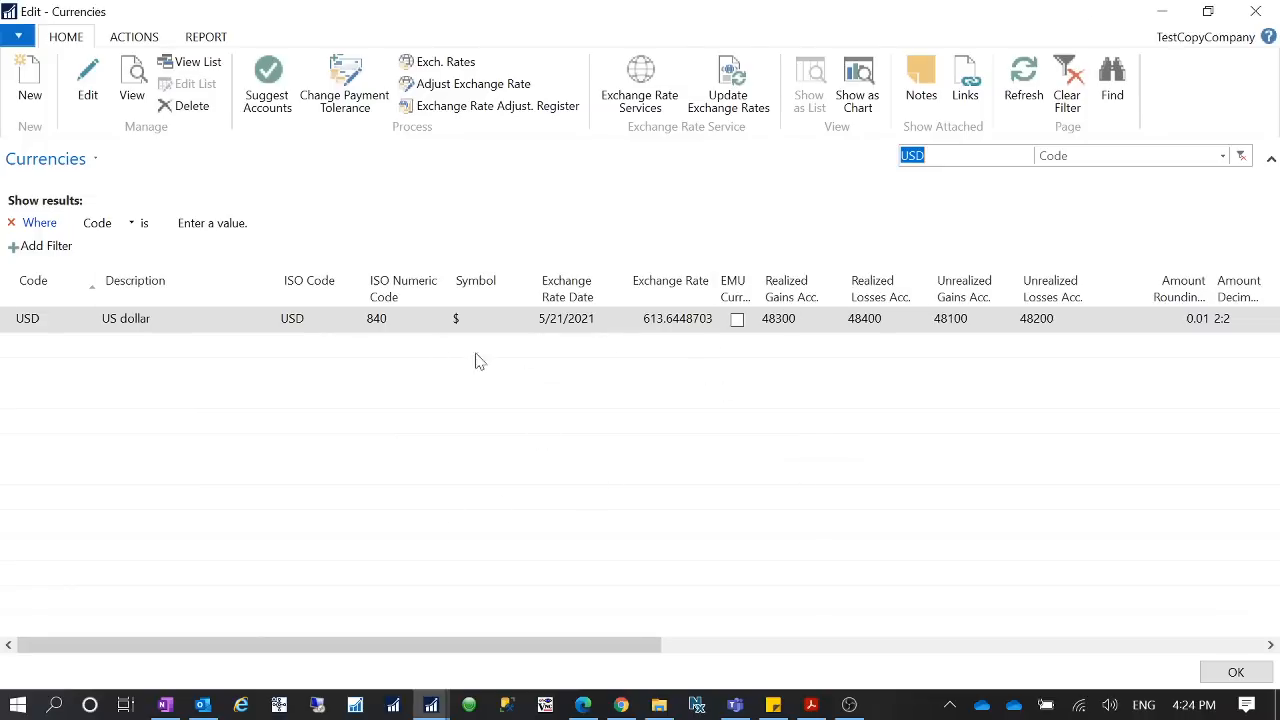
Find General Ledger Setup through a page search, check its Local Currency Description and currency code, and close it
left_click(1162, 11)
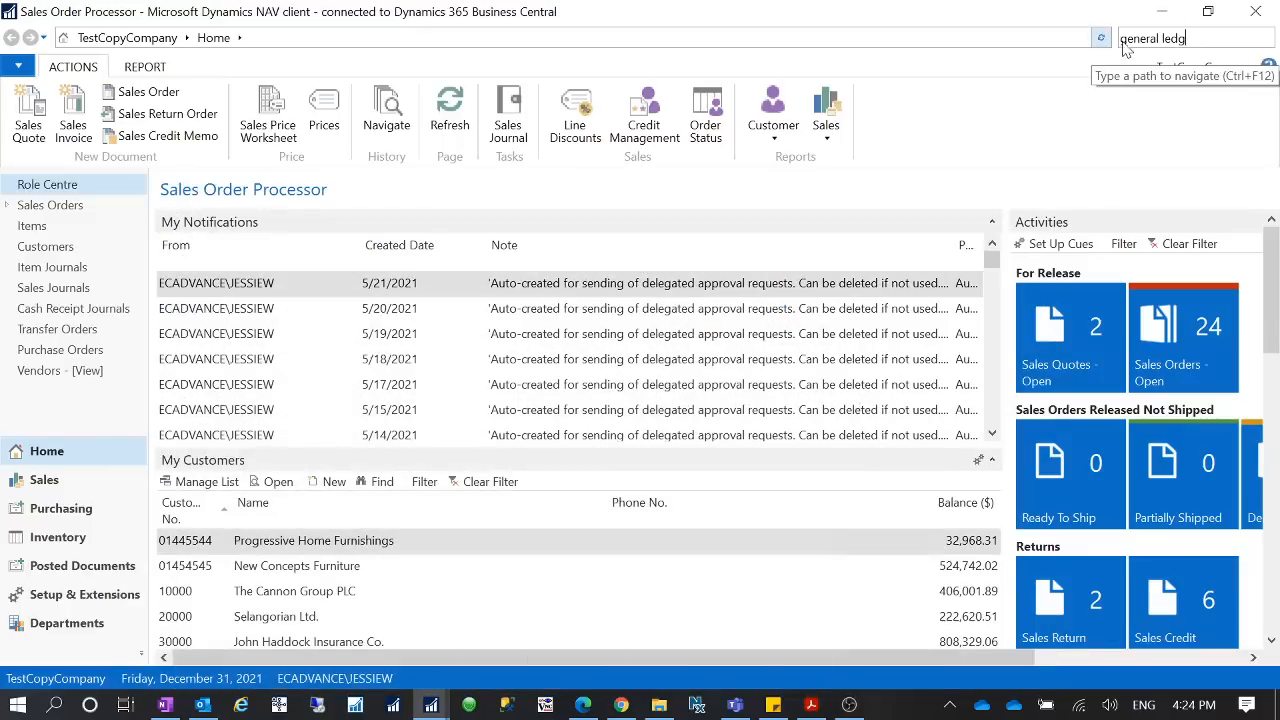
left_click_drag(1202, 46, 1098, 56)
type("g")
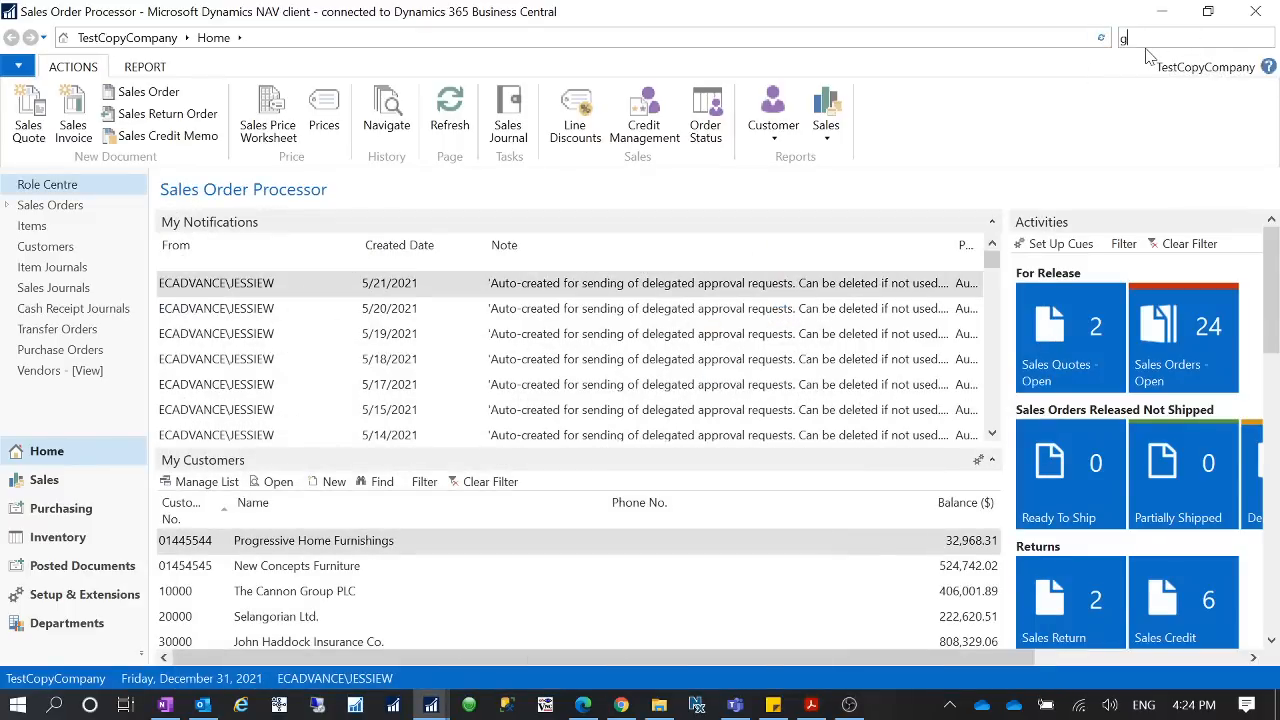
type("eneral")
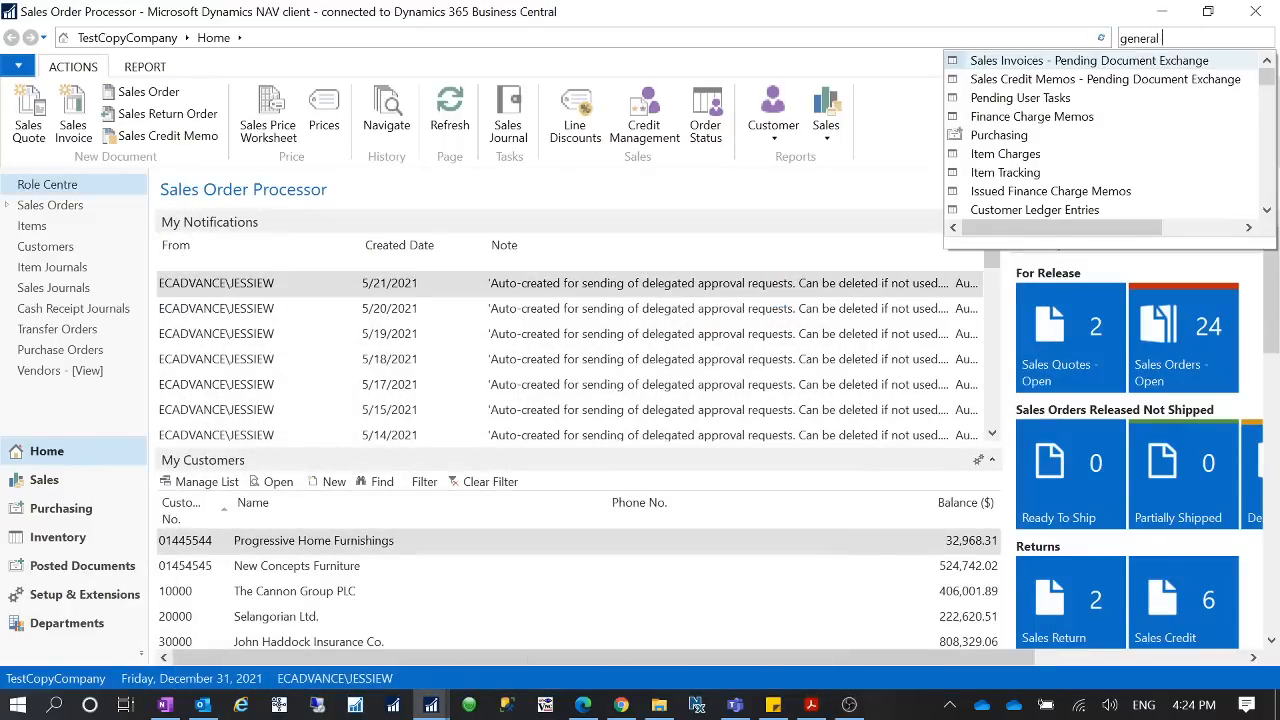
type(" ledger setup")
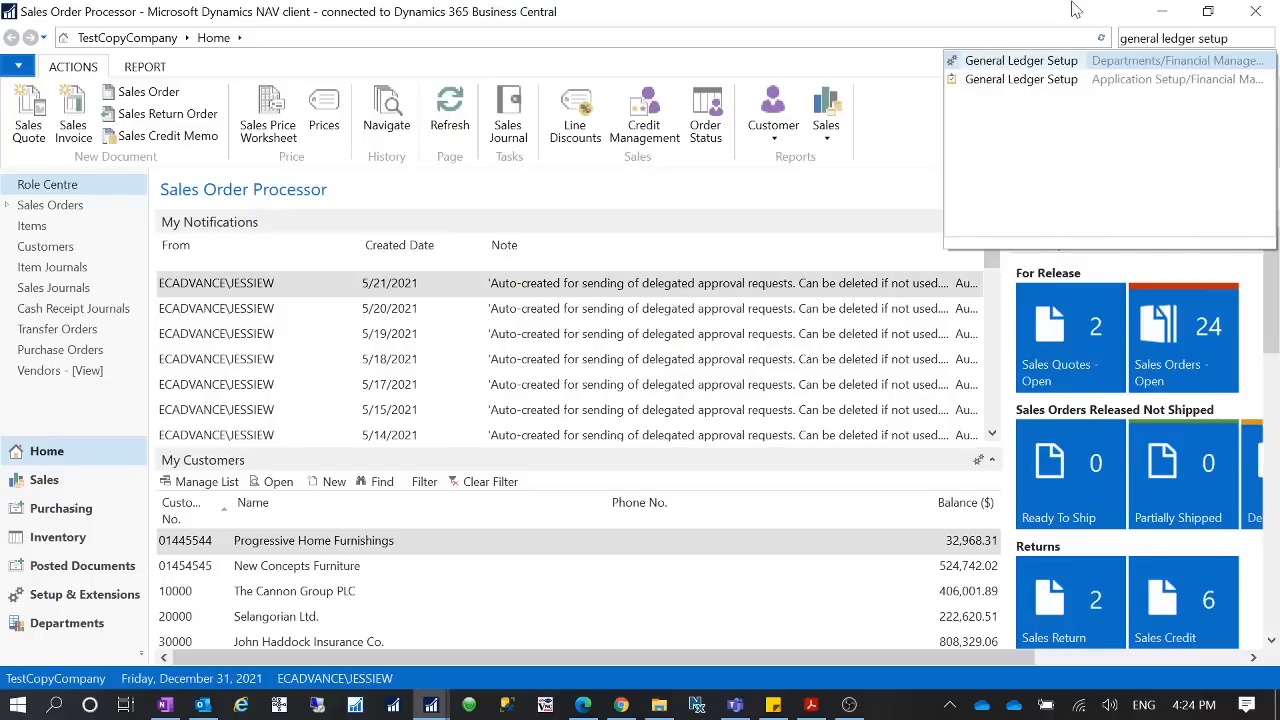
left_click(1050, 58)
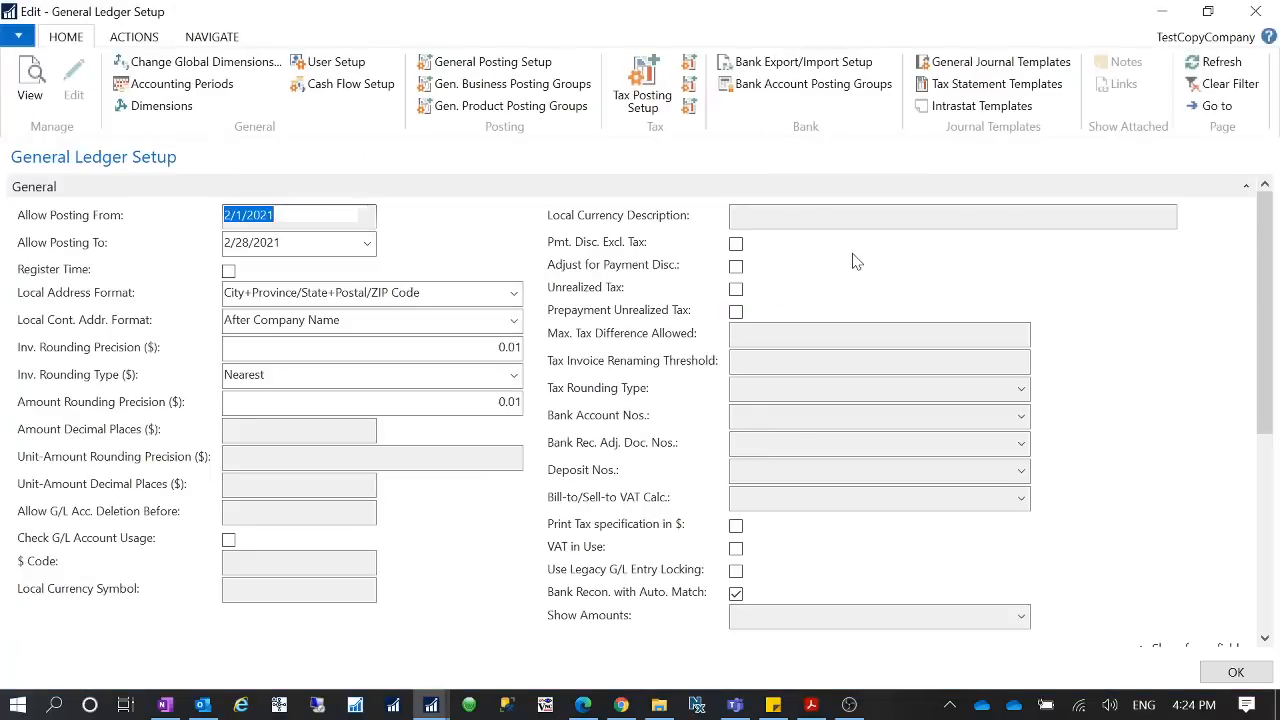
left_click(775, 216)
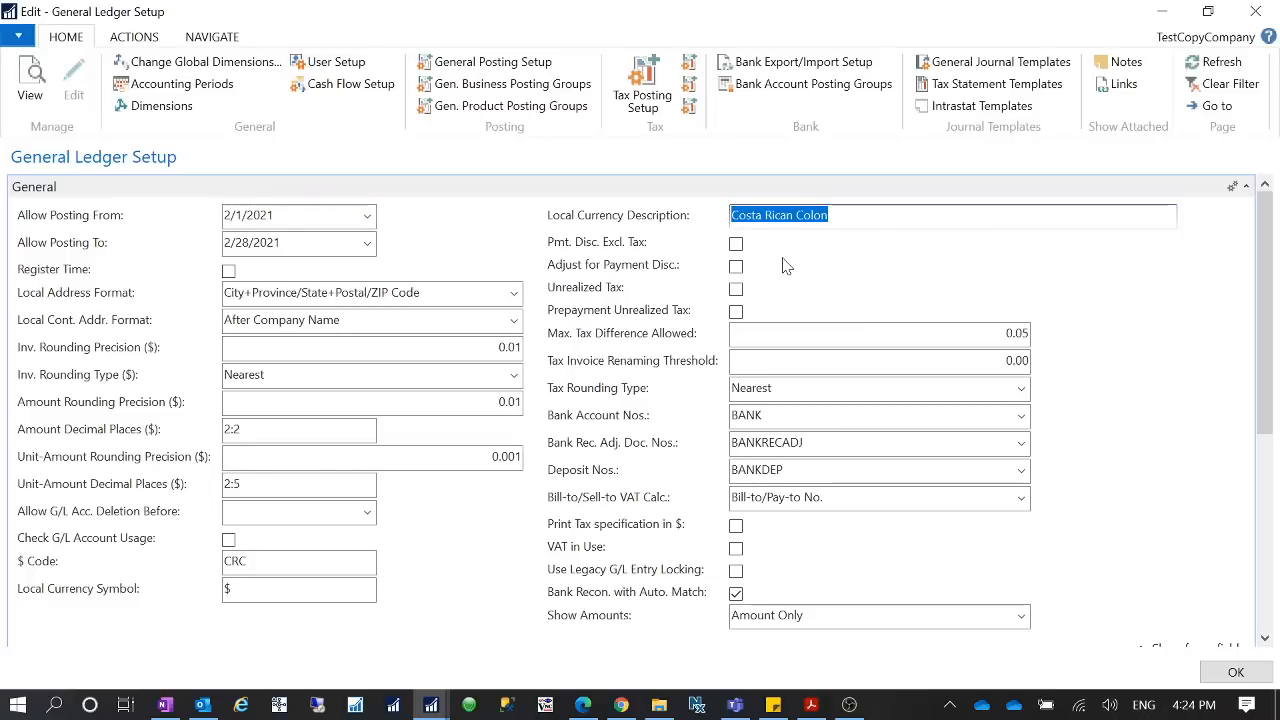
left_click(1236, 672)
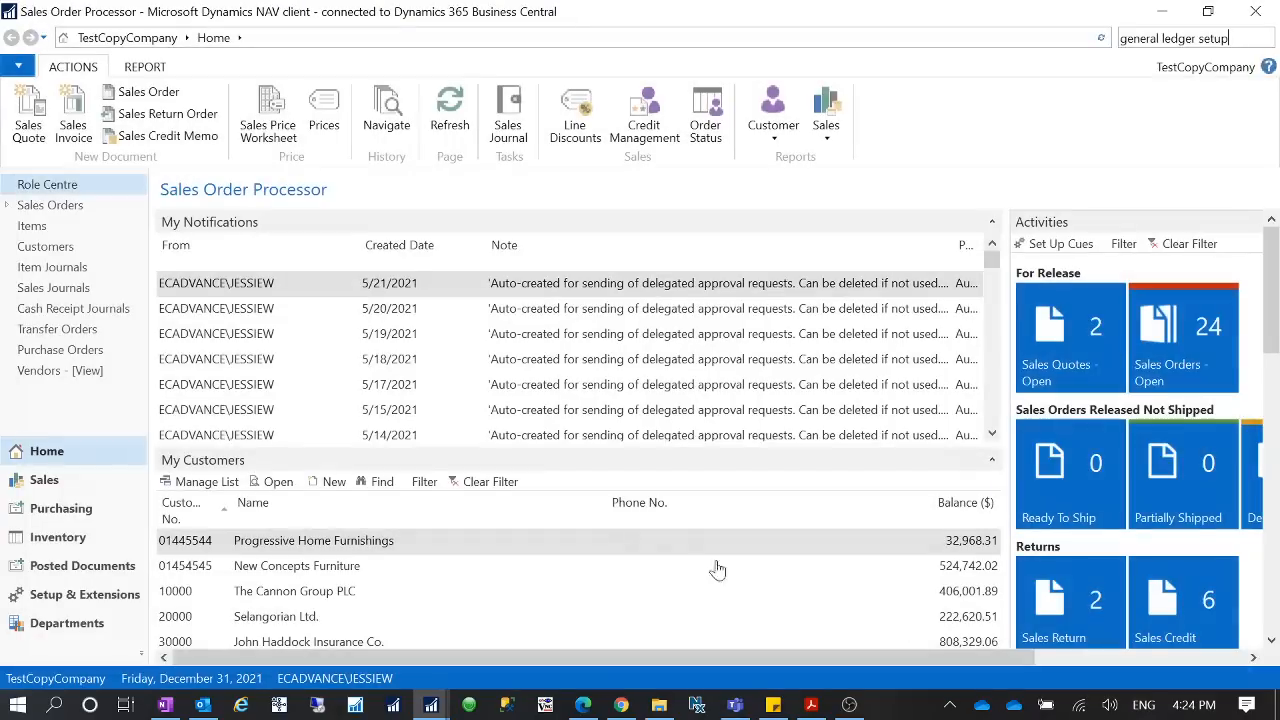
Close the CRONUS Canada, Inc. client window and return to the Currencies list of TestCopyCompany
mouse_move(437, 705)
left_click(580, 636)
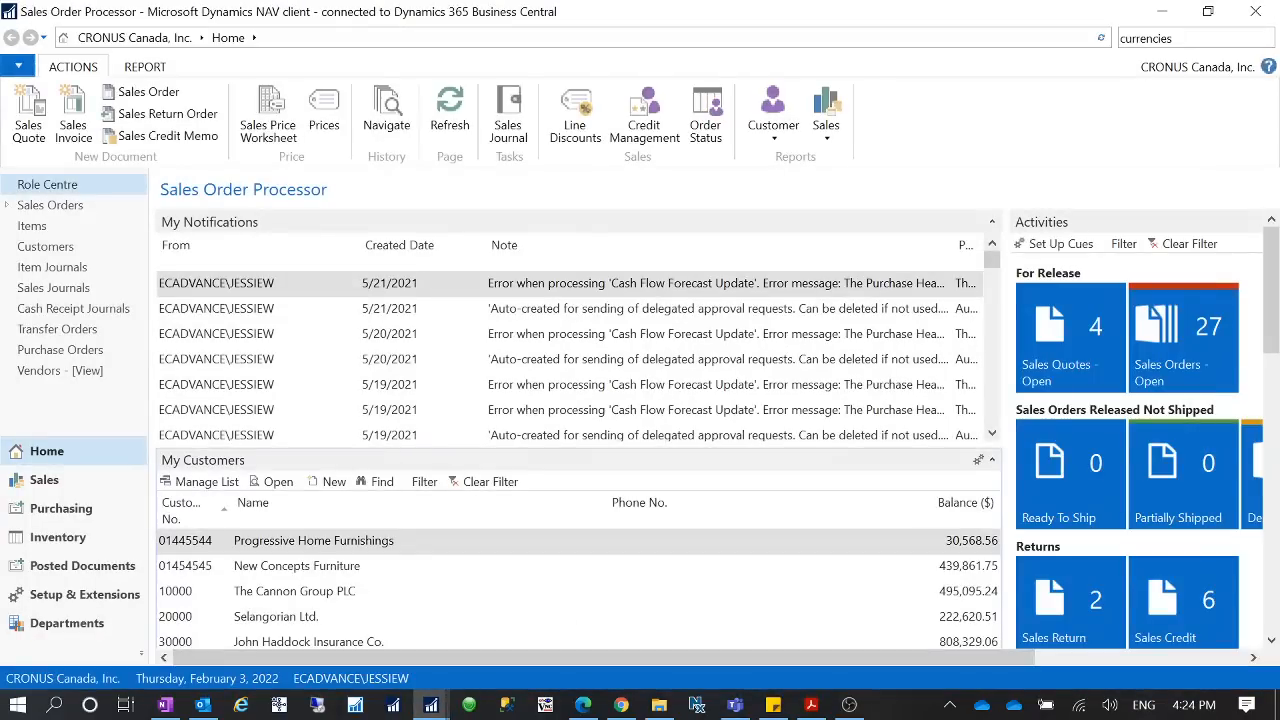
left_click(1259, 18)
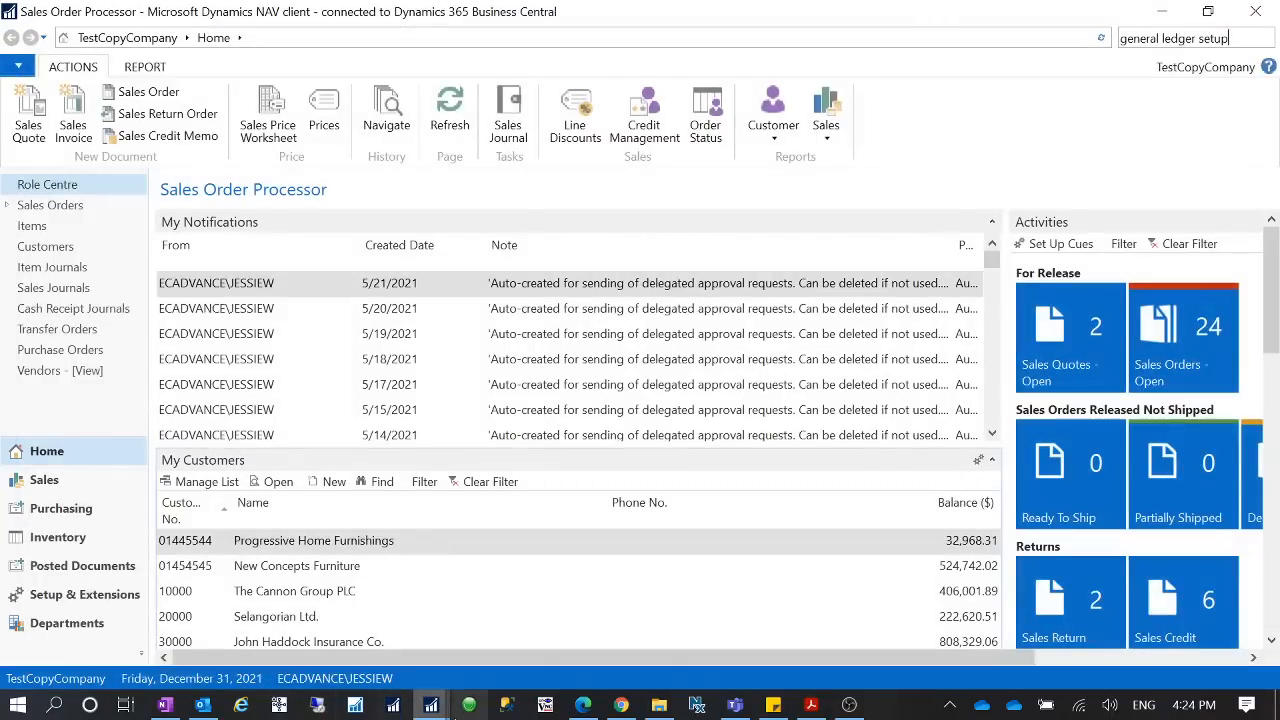
mouse_move(431, 703)
left_click(470, 625)
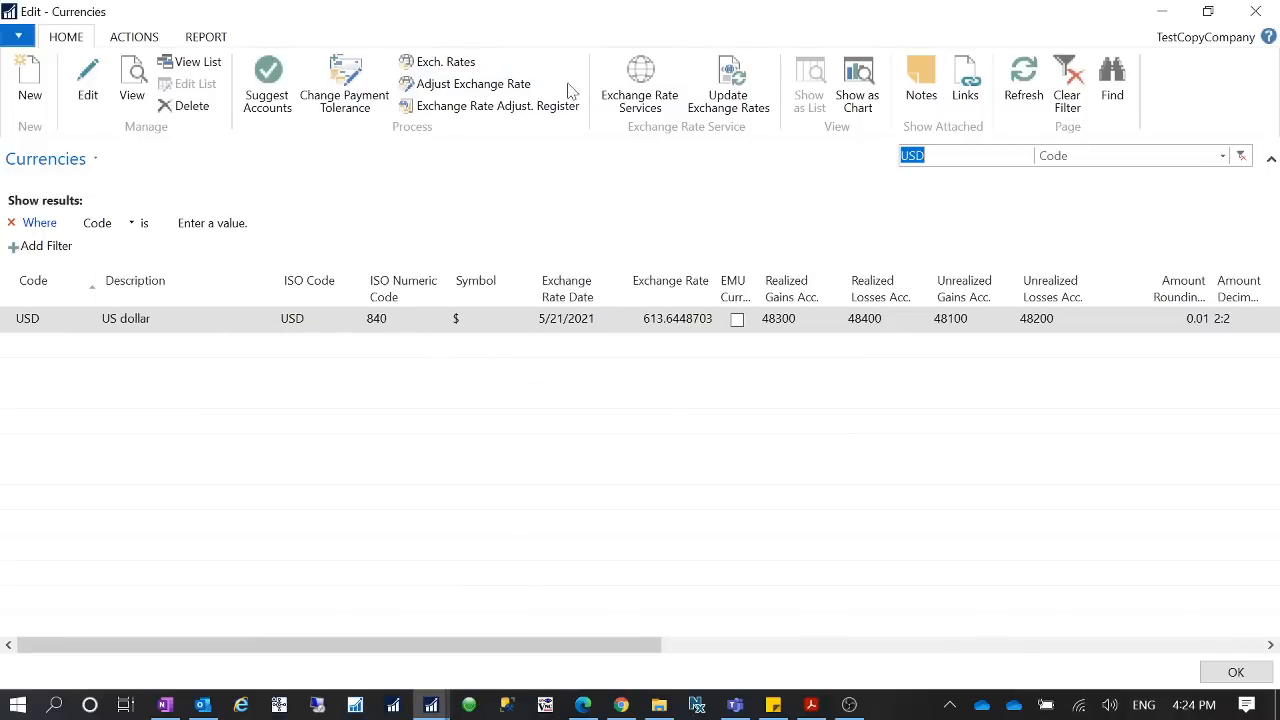
Check the currency part of the BANK OF COSTA RICK service's URL, and return to the Currencies list without changes
left_click(645, 88)
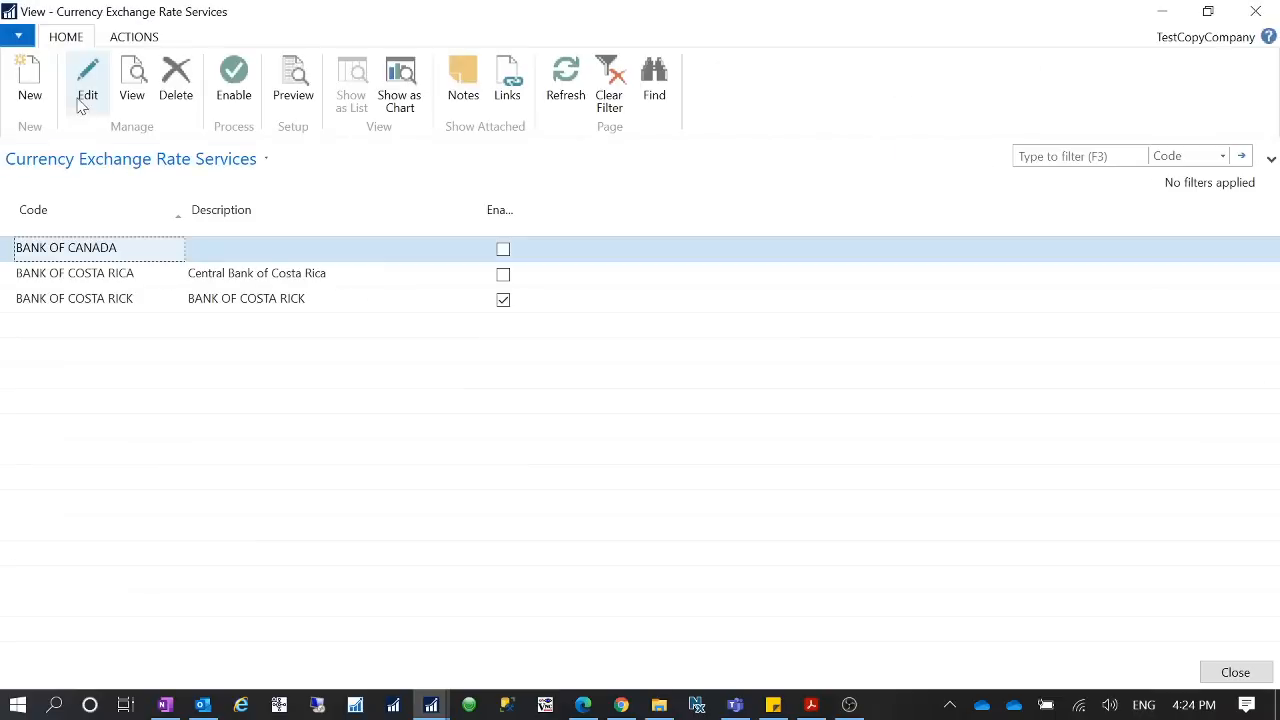
left_click(137, 304)
left_click(88, 82)
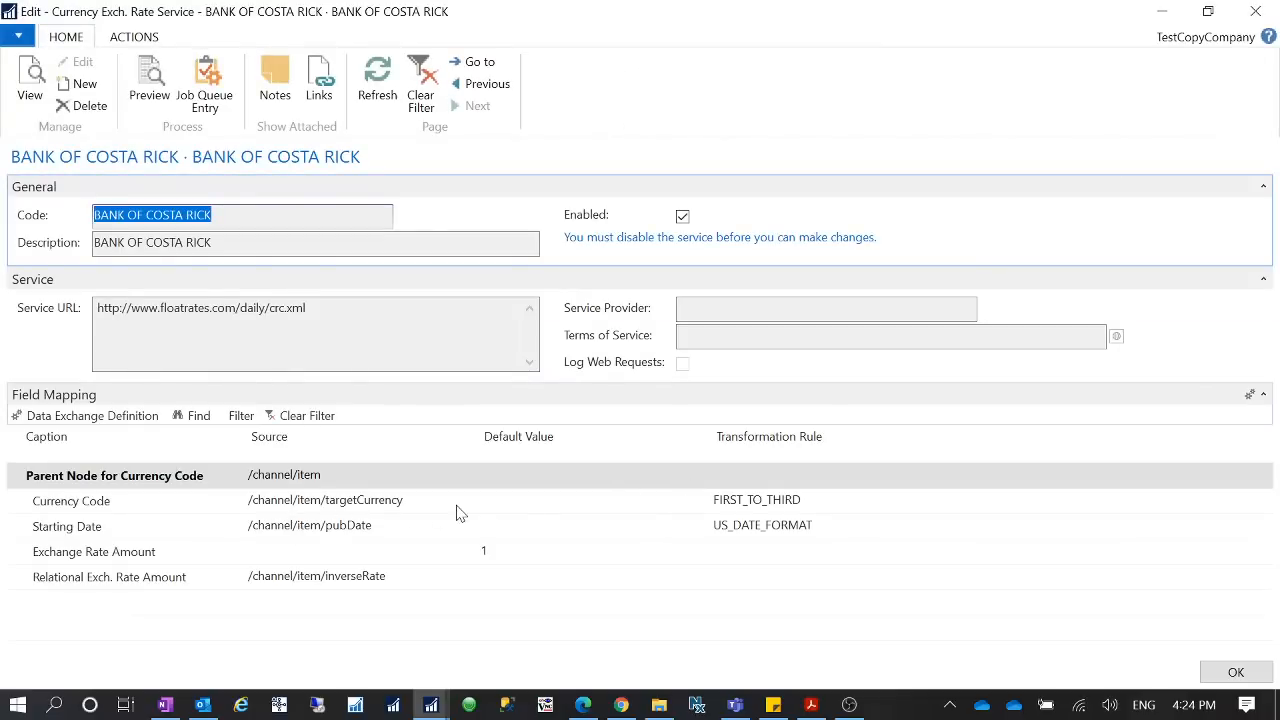
key("Tab")
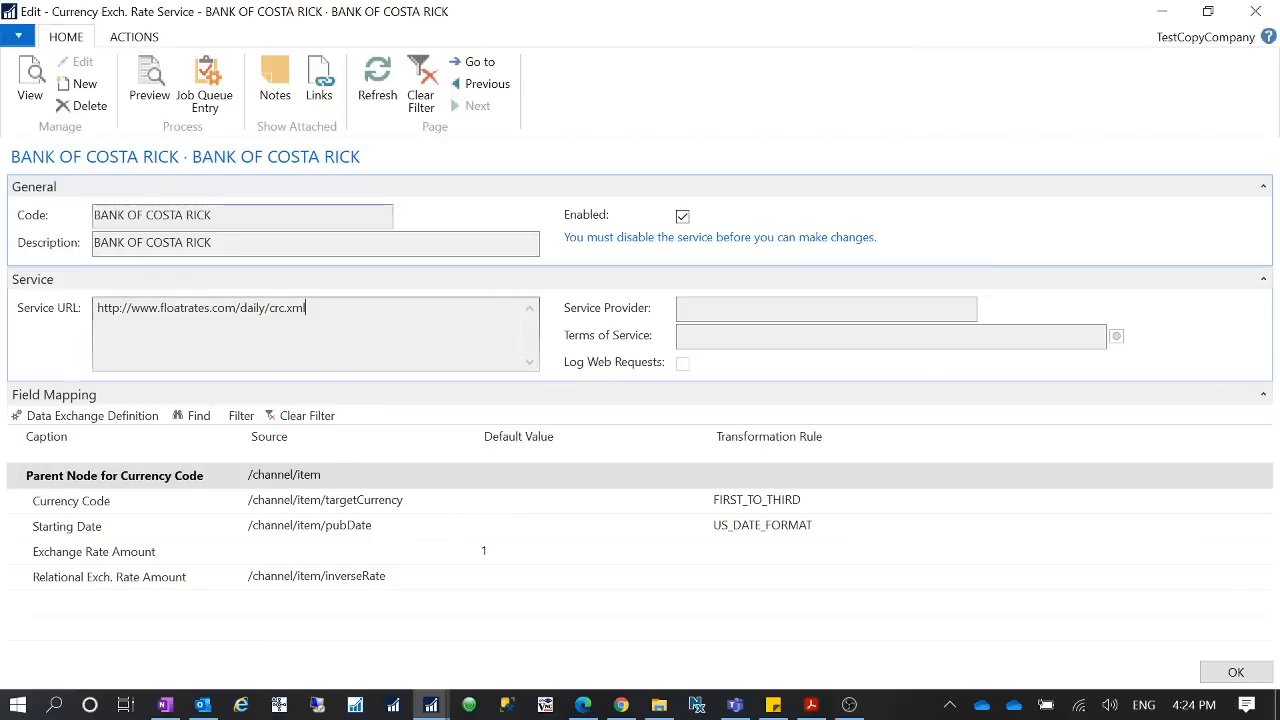
double_click(277, 308)
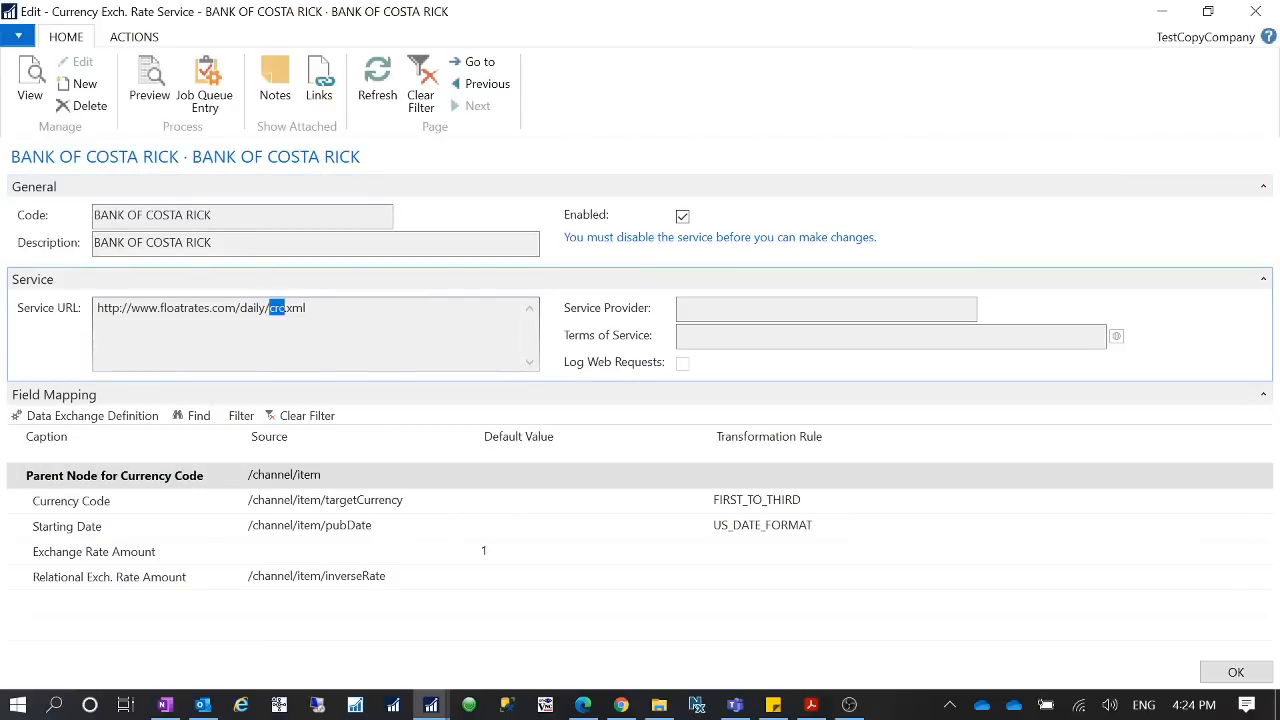
left_click(1237, 672)
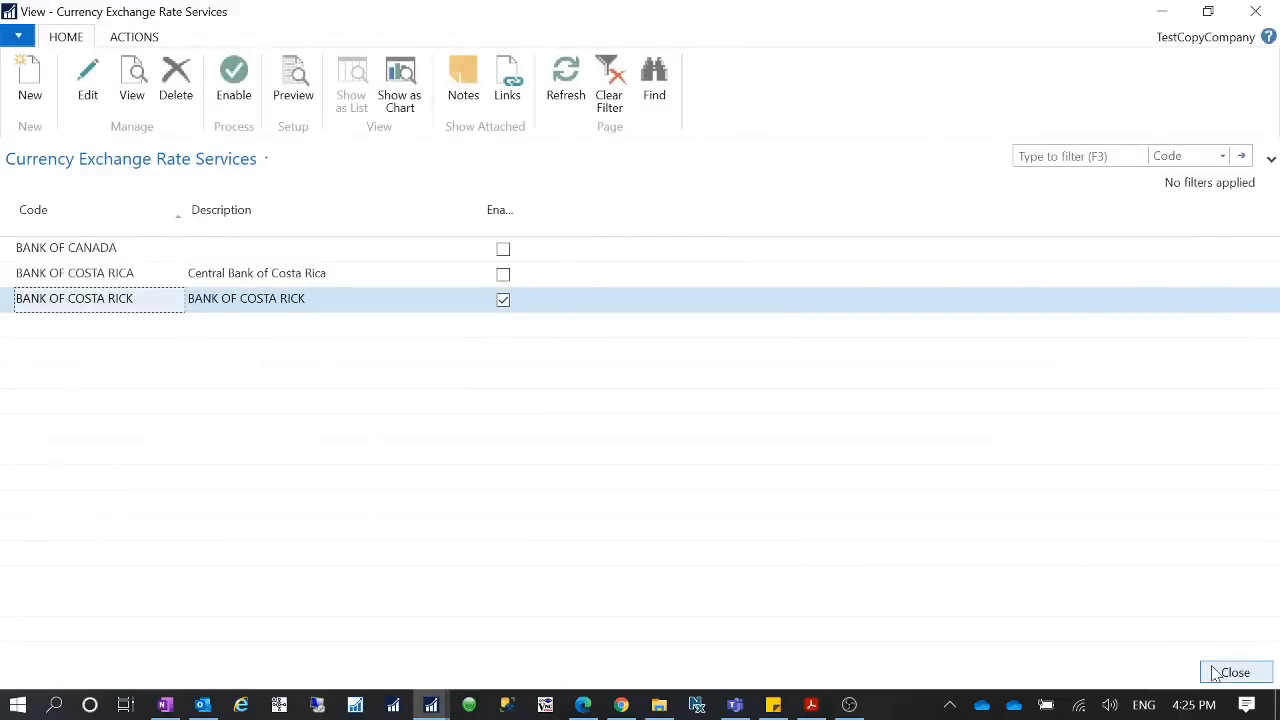
left_click(1218, 672)
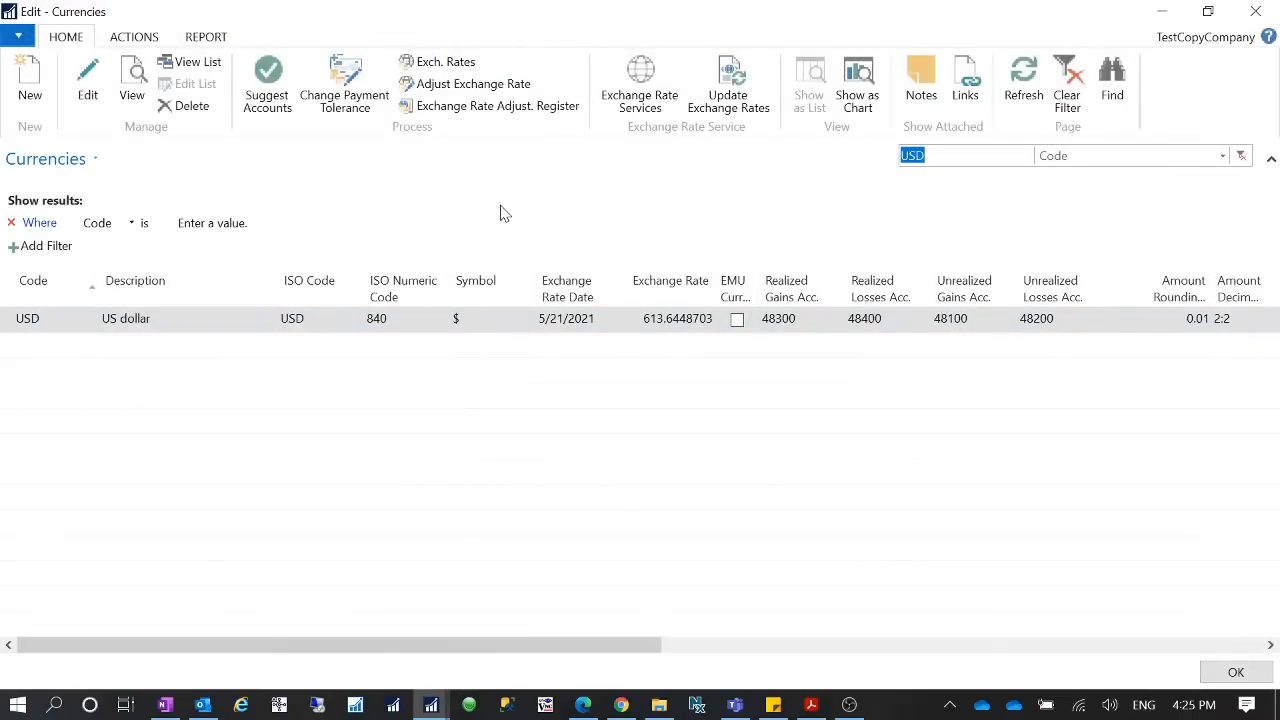